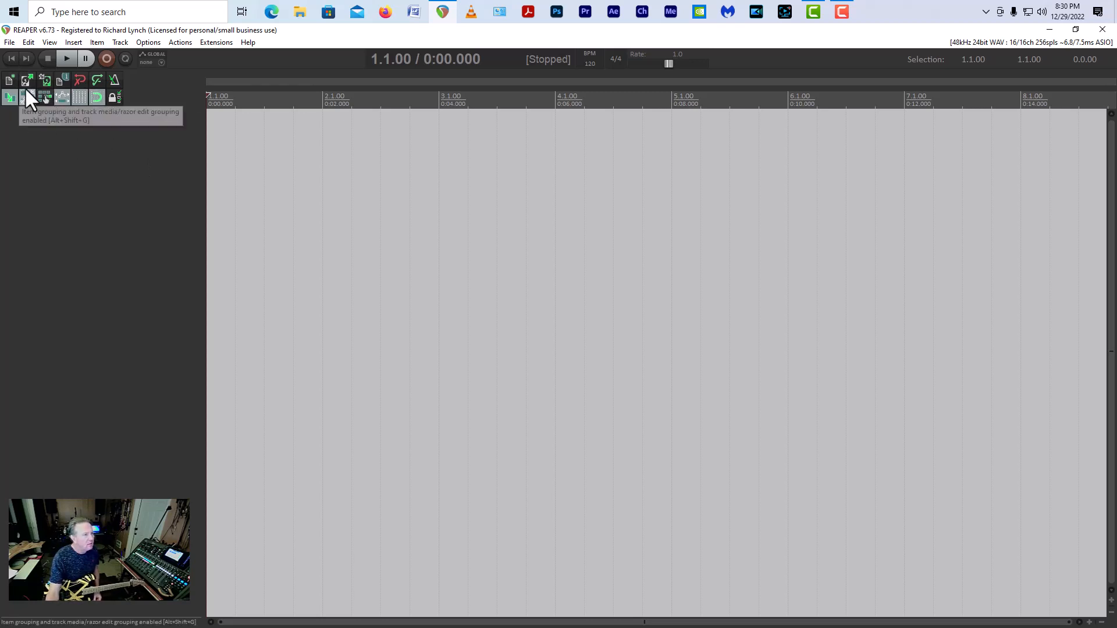
Step: Load the project template with the drum, bass, guitar, synth and vocal tracks, and arm RG 1 for recording
{"action": "left_click", "coordinate": [9, 42]}
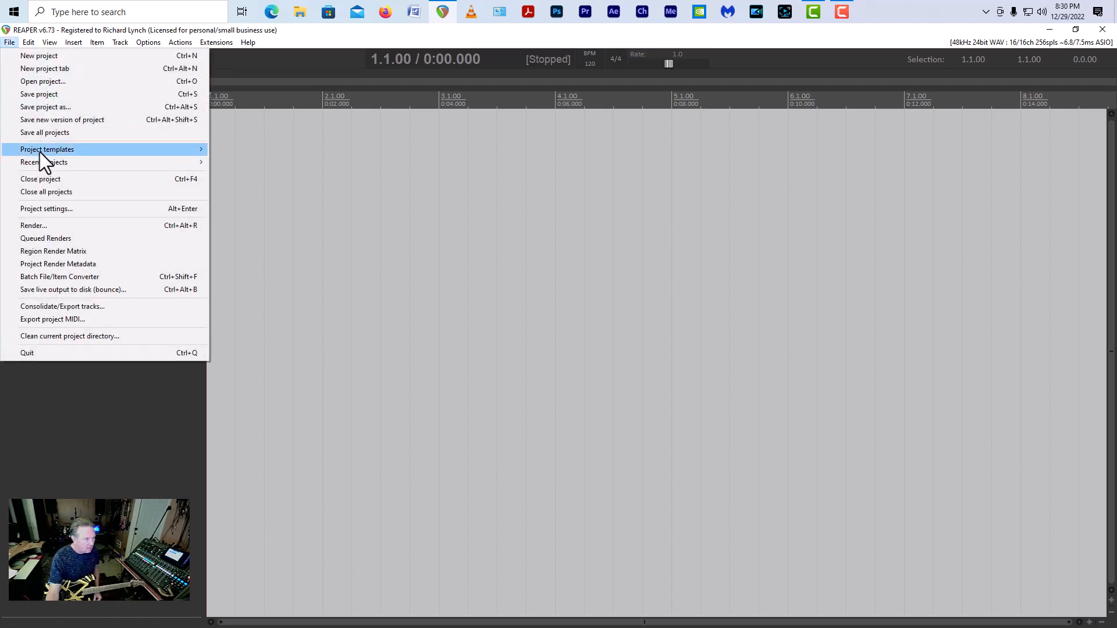
{"action": "mouse_move", "coordinate": [39, 151]}
{"action": "left_click", "coordinate": [257, 168]}
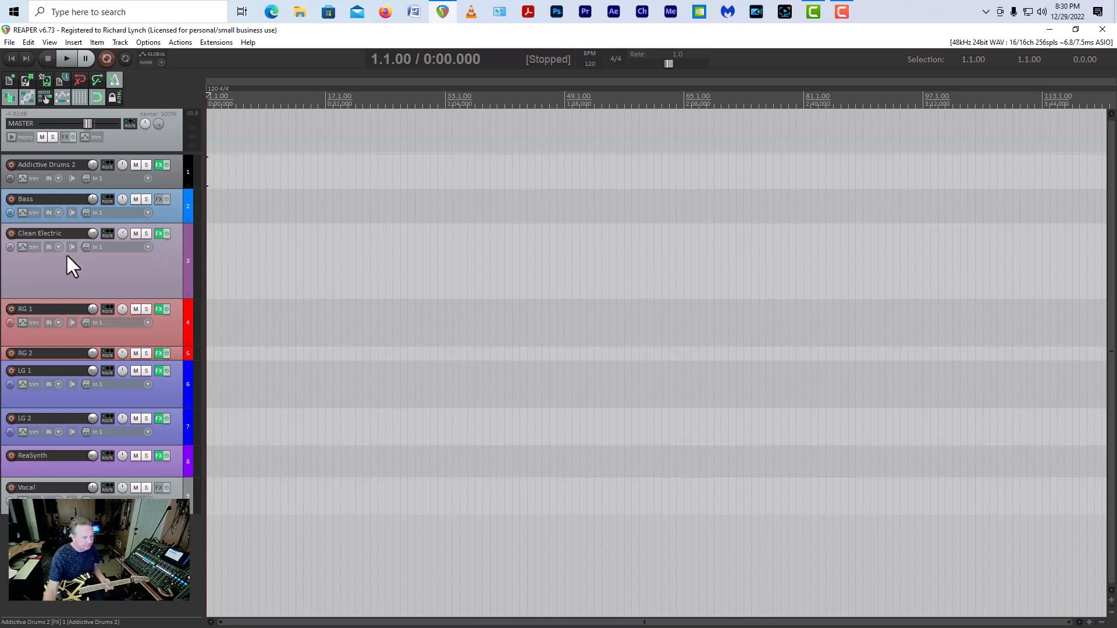
{"action": "left_click", "coordinate": [11, 309]}
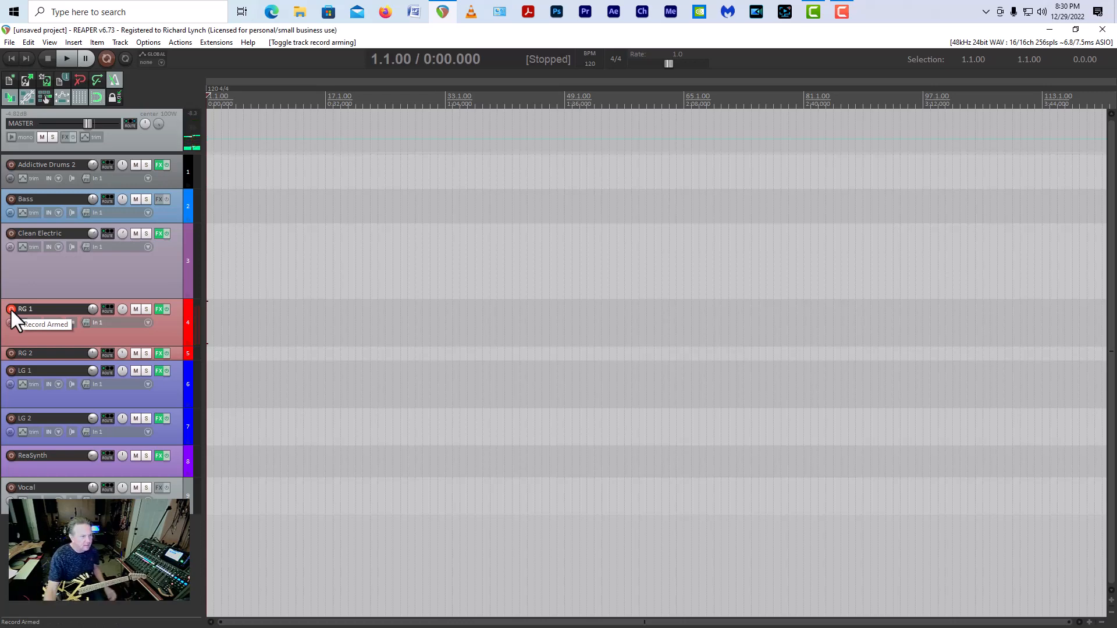
Step: Open the Addictive Drums 2 instrument's beat browser, filter it to the Diabolic library and select Metal Groove 012
{"action": "left_click", "coordinate": [157, 165]}
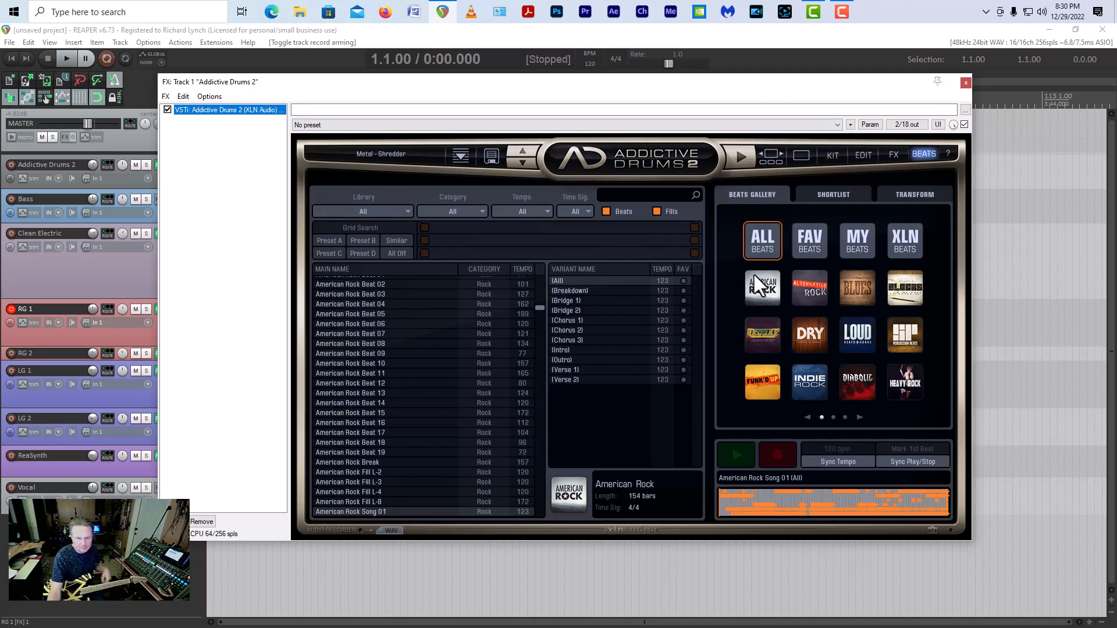
{"action": "left_click", "coordinate": [922, 153]}
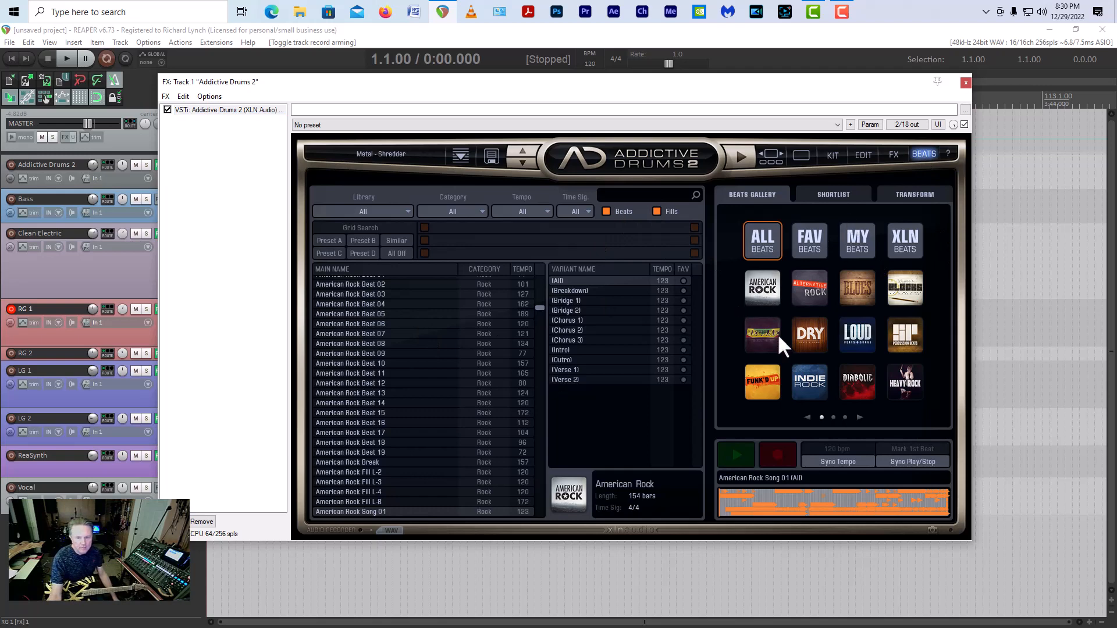
{"action": "left_click", "coordinate": [857, 385]}
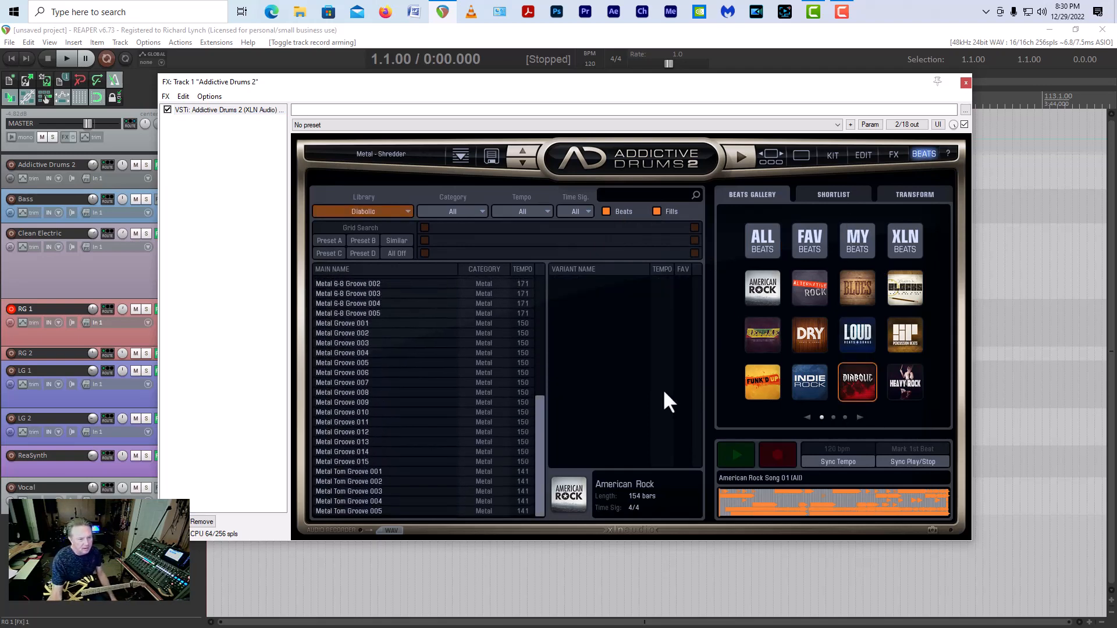
{"action": "left_click", "coordinate": [351, 433]}
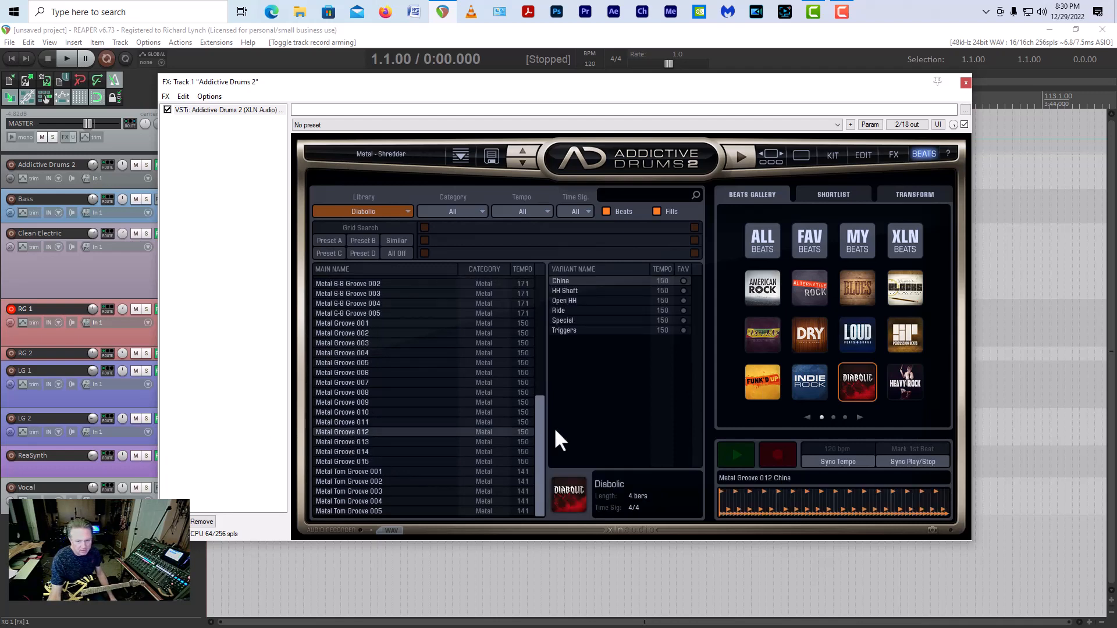
Step: Preview the China variant of Metal Groove 012, then stop playback
{"action": "left_click", "coordinate": [739, 456]}
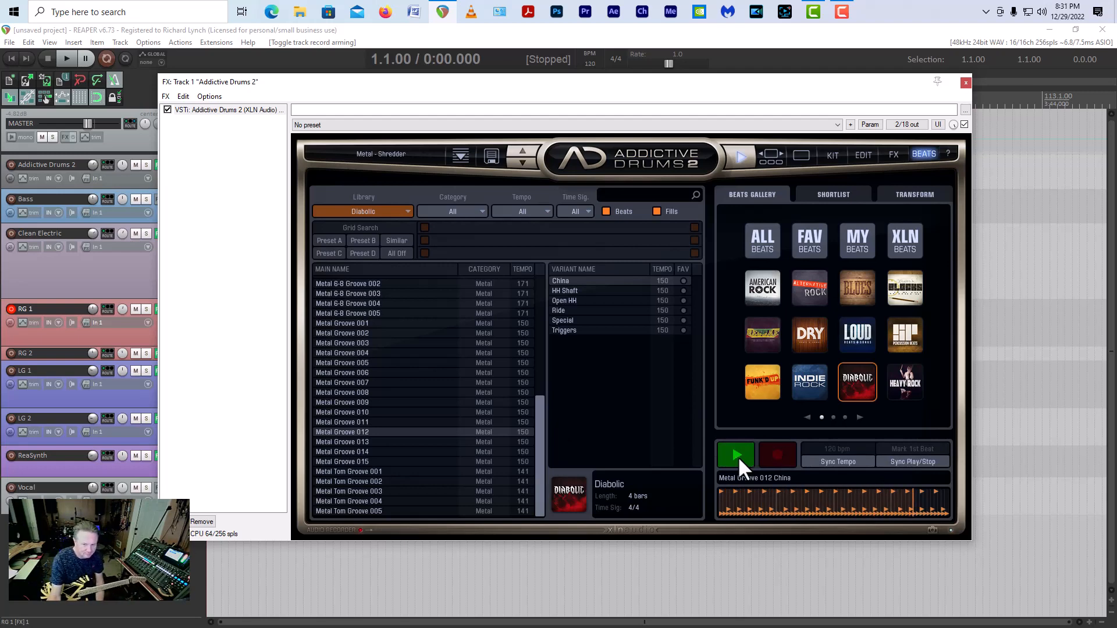
{"action": "key", "text": "space"}
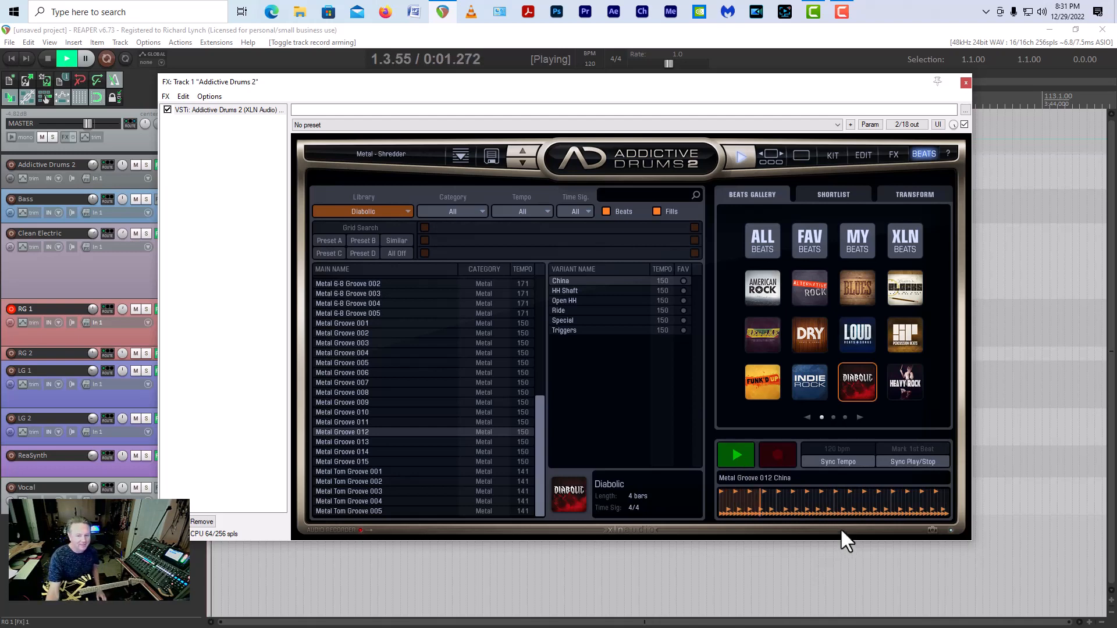
{"action": "left_click", "coordinate": [736, 455]}
{"action": "key", "text": "space"}
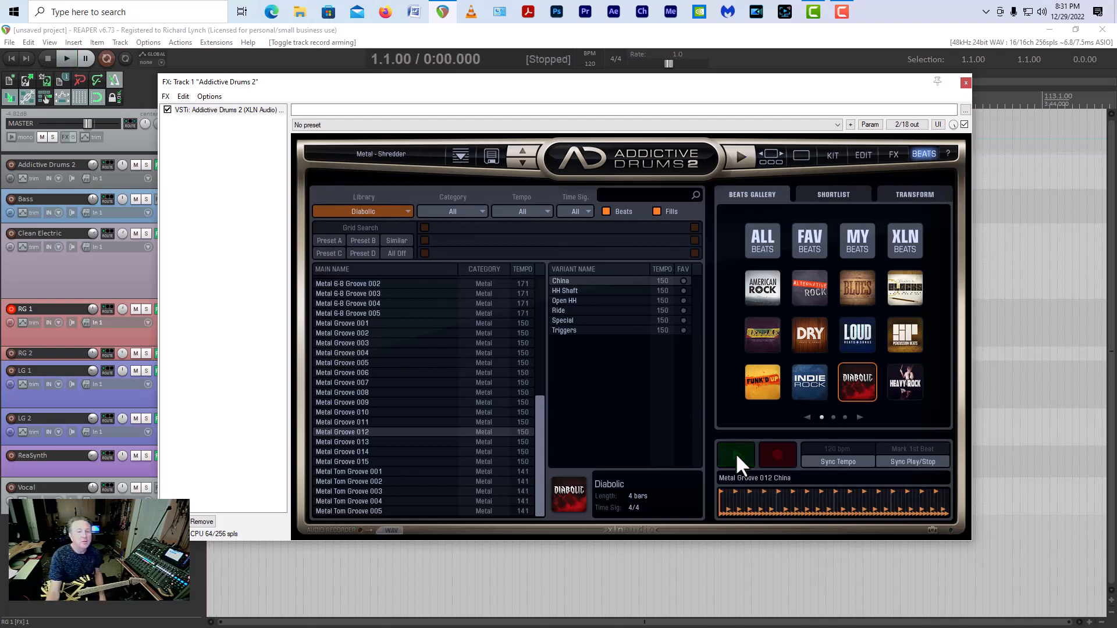
Step: Place the China variant of Metal Groove 012 on the Addictive Drums 2 track at bar 13 and close the instrument window
{"action": "left_click_drag", "start_coordinate": [701, 81], "coordinate": [705, 170]}
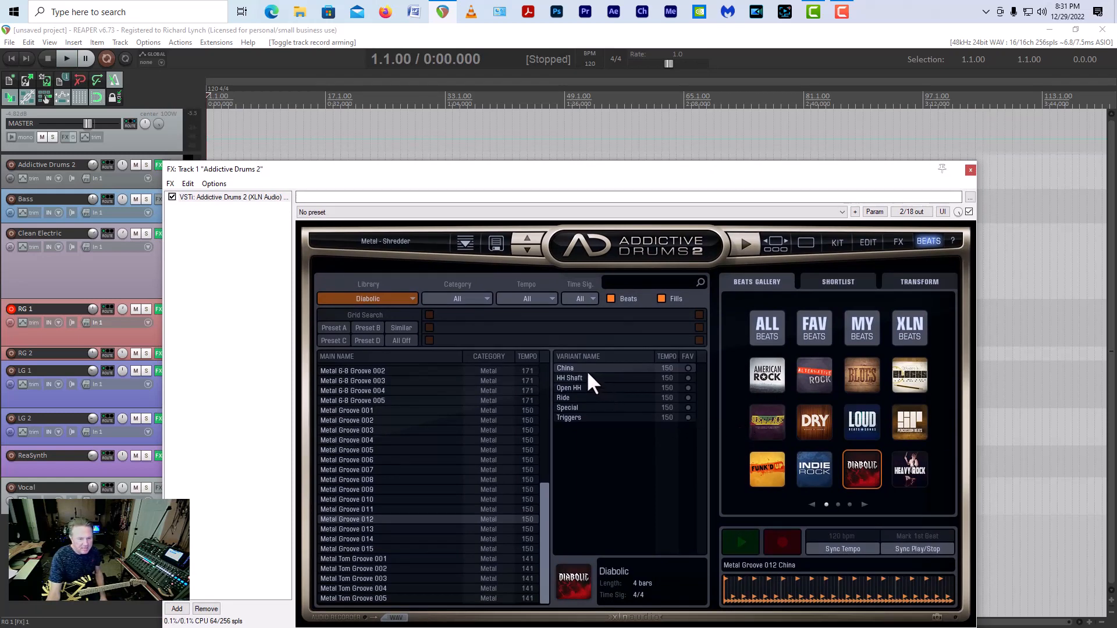
{"action": "left_click_drag", "start_coordinate": [580, 368], "coordinate": [295, 156]}
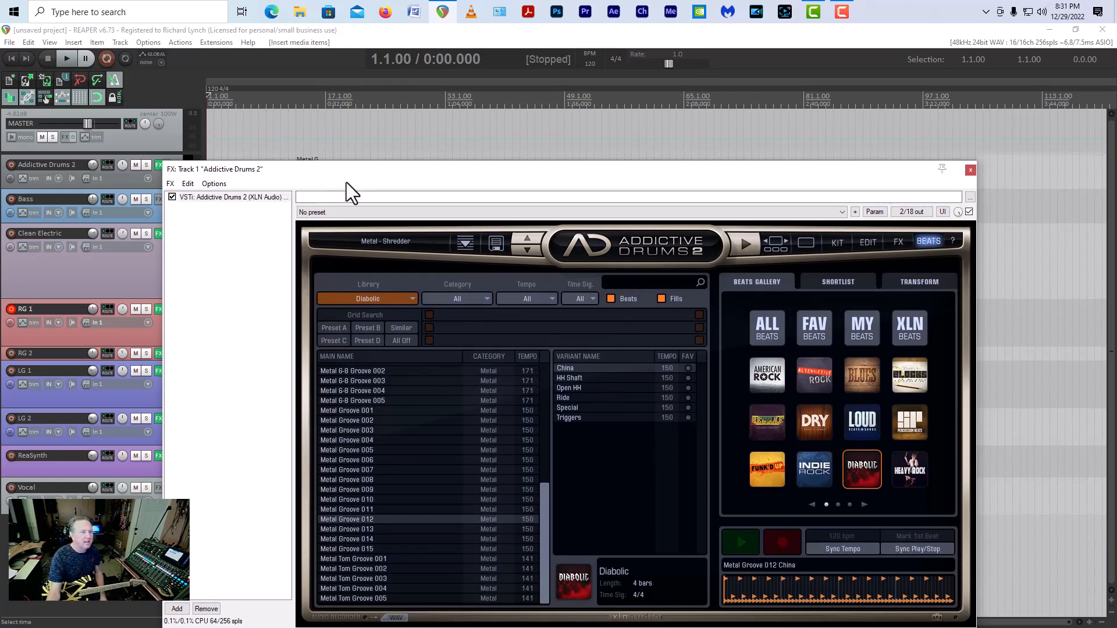
{"action": "left_click", "coordinate": [969, 170]}
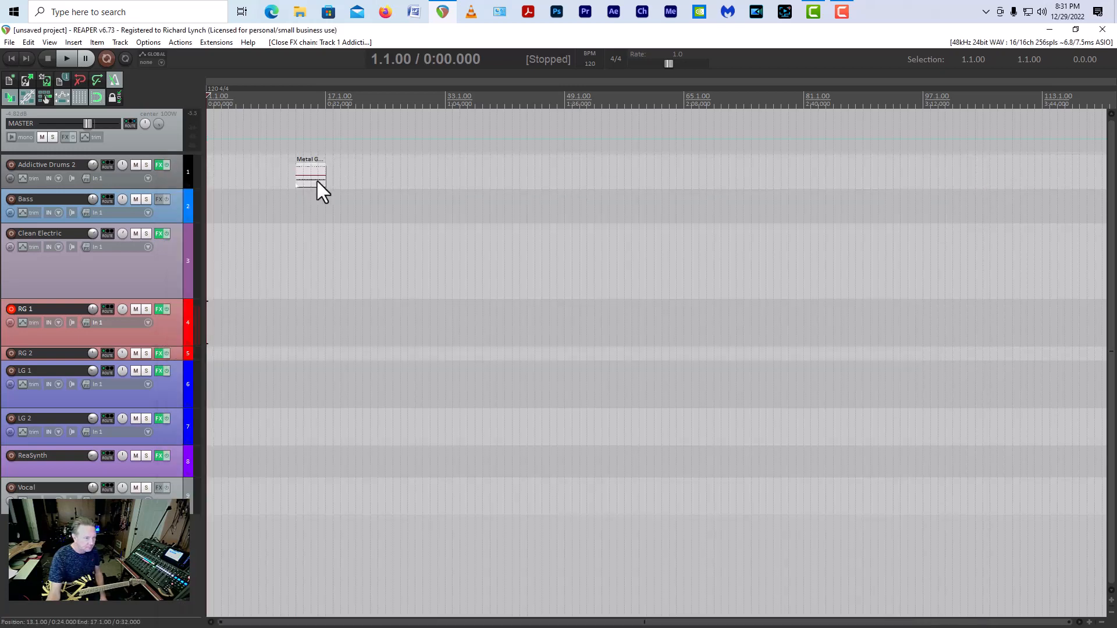
Step: Move the drum groove to the project start and copy it into eight back-to-back items ending at bar 33
{"action": "left_click_drag", "start_coordinate": [317, 180], "coordinate": [208, 180]}
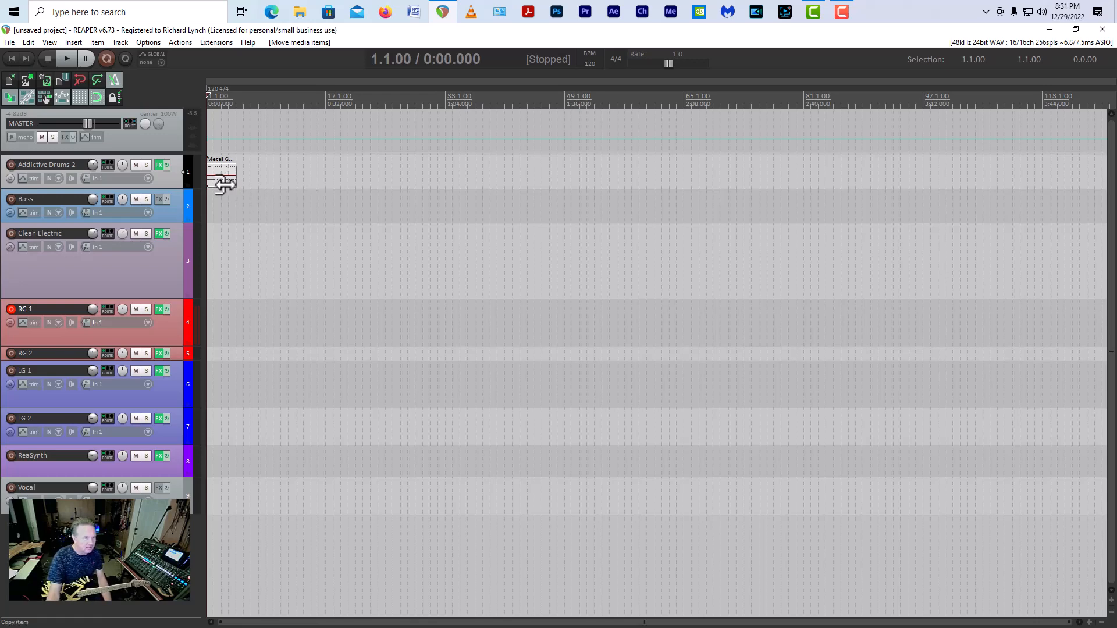
{"action": "left_click_drag", "start_coordinate": [224, 184], "coordinate": [344, 174]}
{"action": "key", "text": "ctrl+z"}
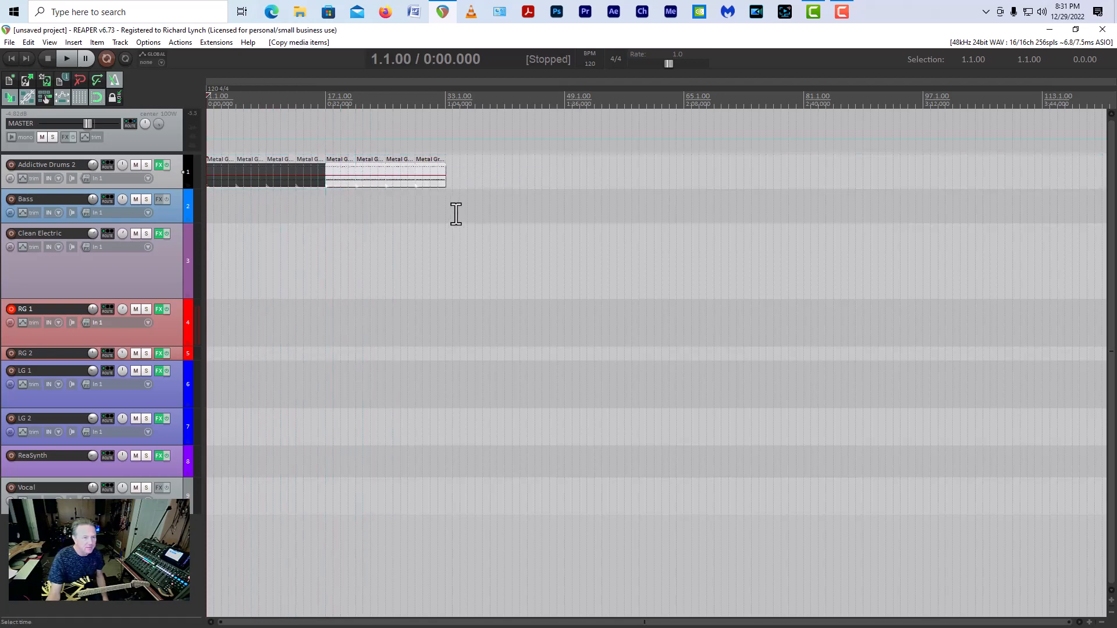
Step: Select all the drum groove items and shift them together so the first one starts at 2.1.00
{"action": "left_click_drag", "start_coordinate": [456, 214], "coordinate": [198, 128]}
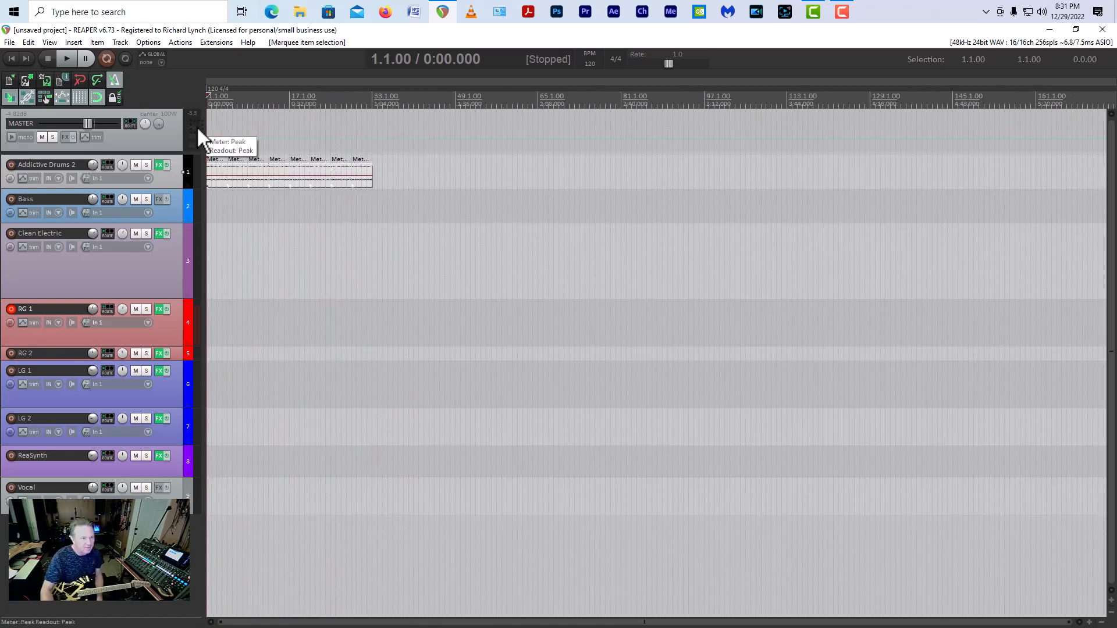
{"action": "key", "text": "equal"}
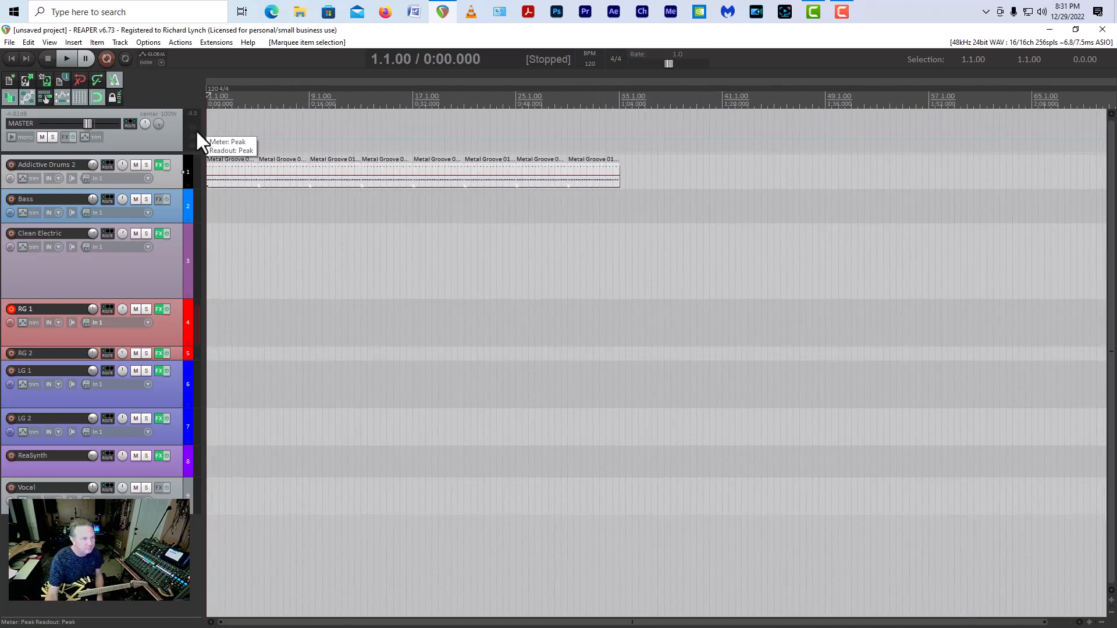
{"action": "key", "text": "equal"}
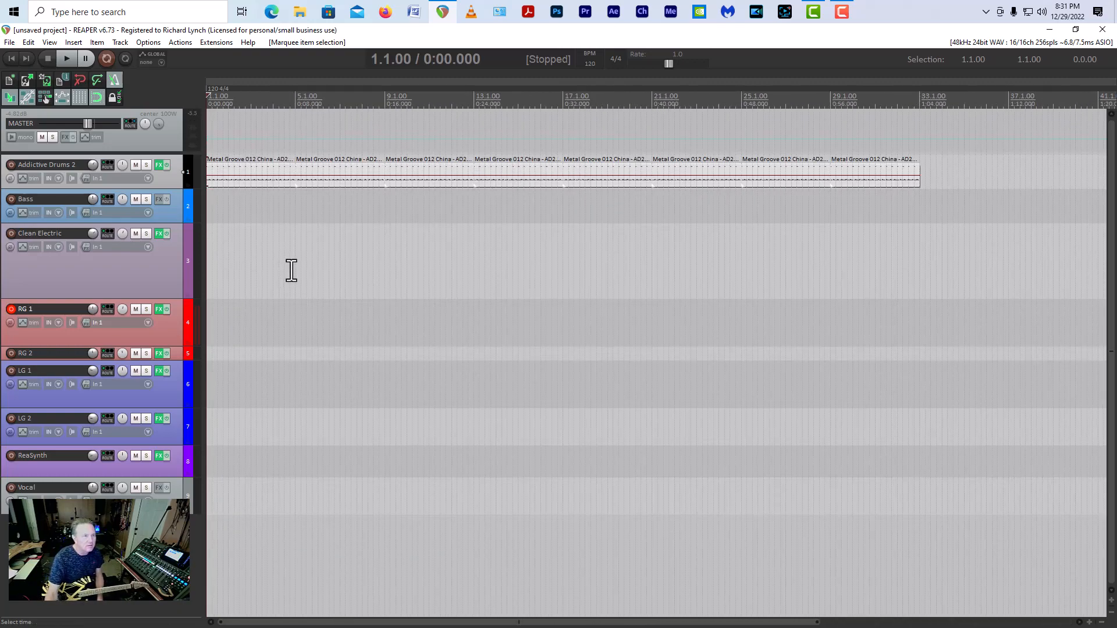
{"action": "left_click_drag", "start_coordinate": [221, 184], "coordinate": [233, 183]}
{"action": "key", "text": "equal"}
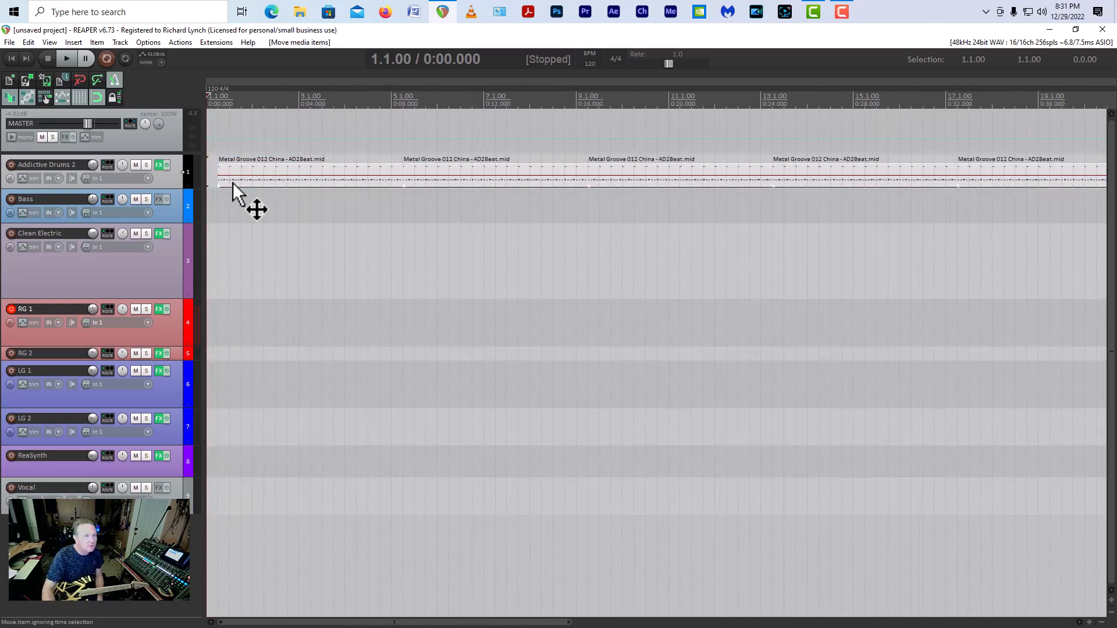
{"action": "key", "text": "equal"}
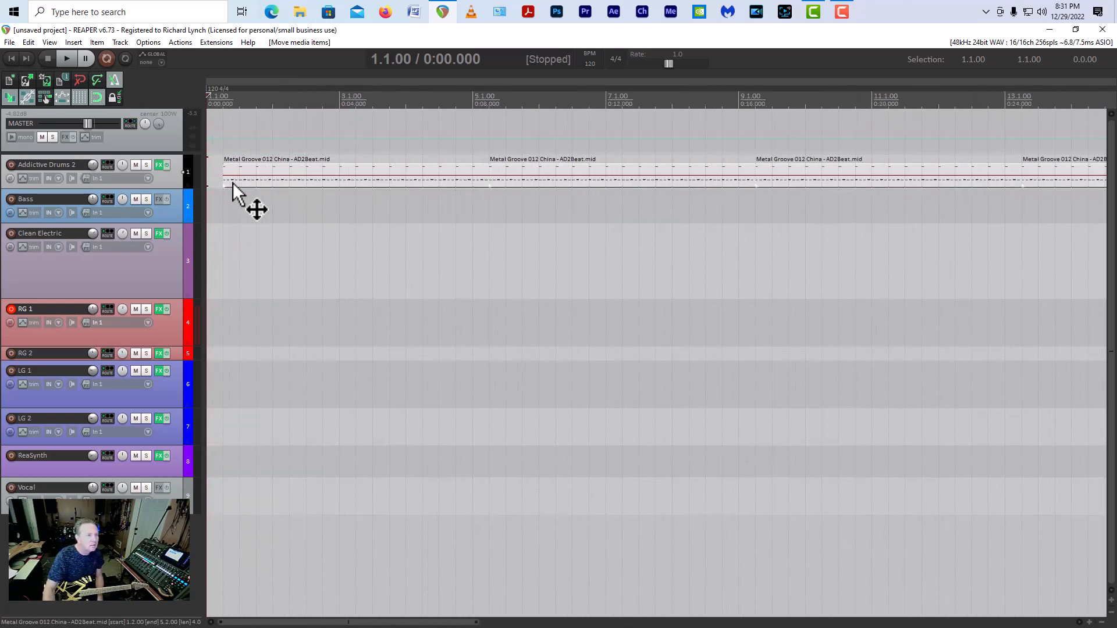
{"action": "left_click_drag", "start_coordinate": [232, 183], "coordinate": [283, 179]}
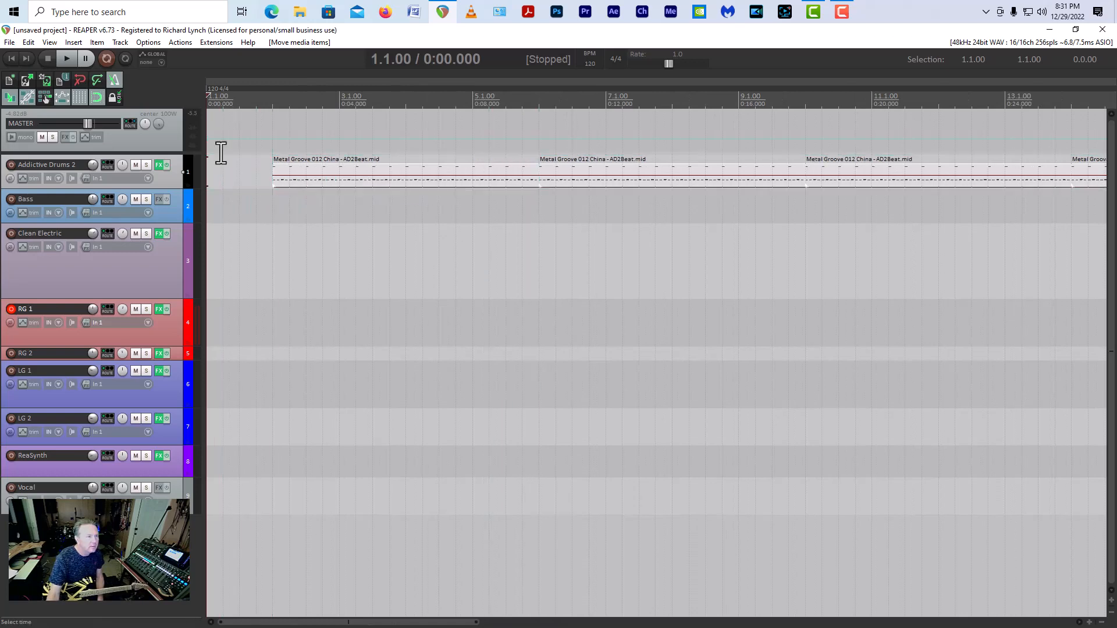
Step: Play the drum part from the project start while checking the live guitar level on RG 1
{"action": "left_click", "coordinate": [66, 55]}
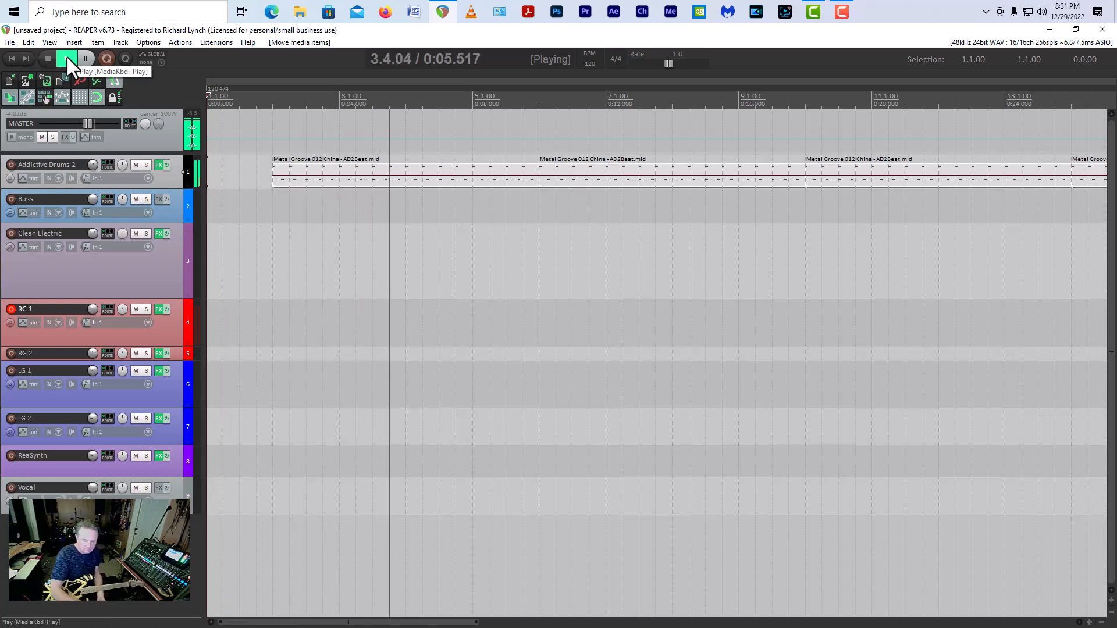
{"action": "key", "text": "space"}
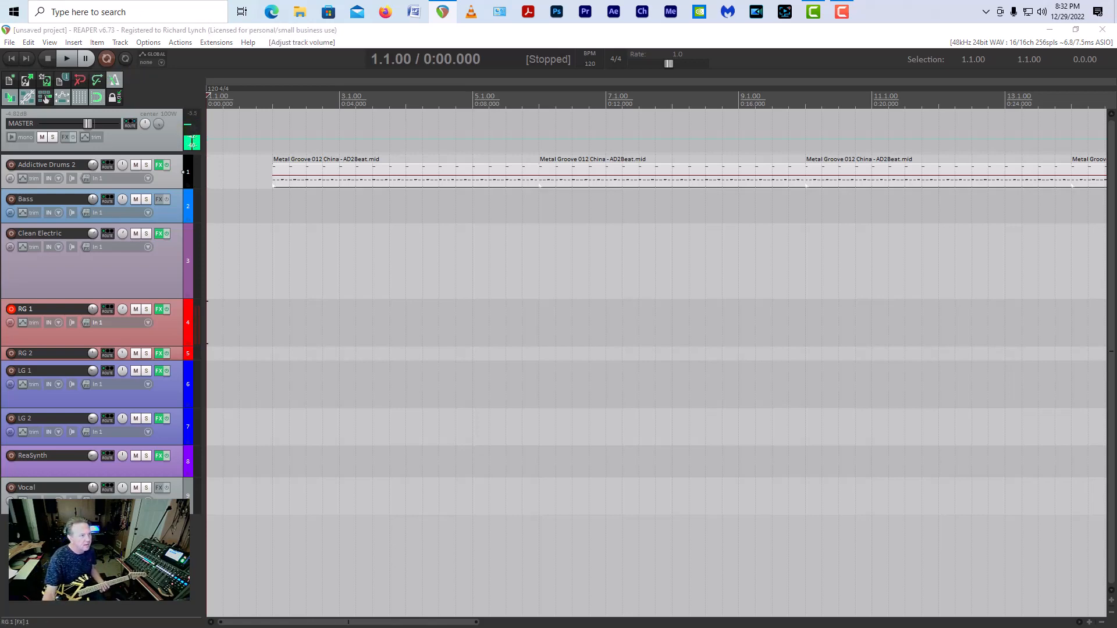
{"action": "left_click", "coordinate": [70, 58]}
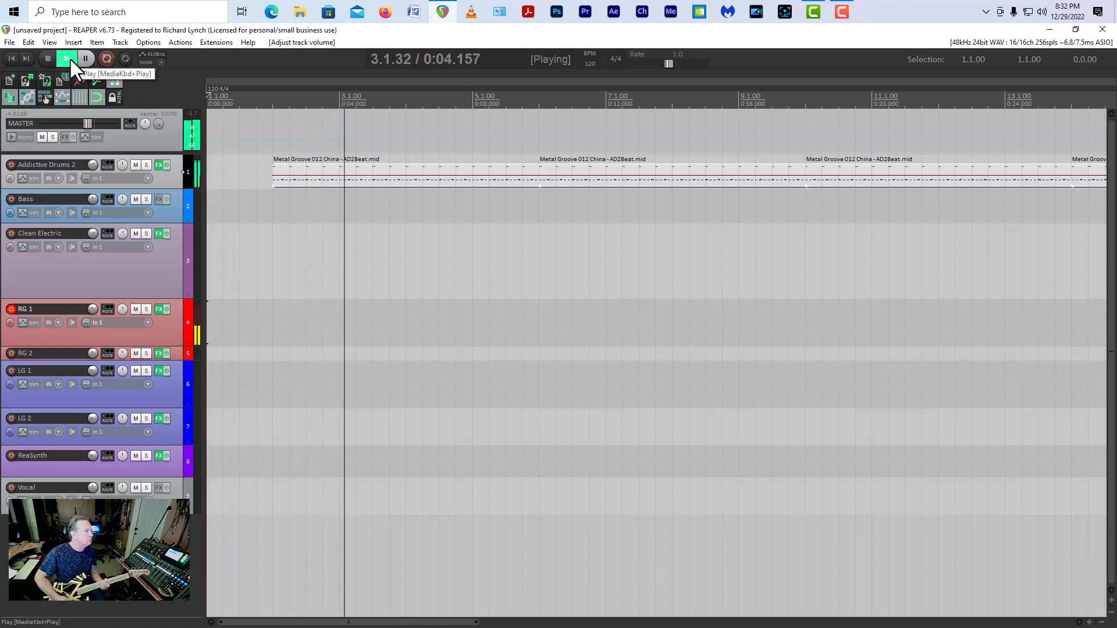
{"action": "key", "text": "space"}
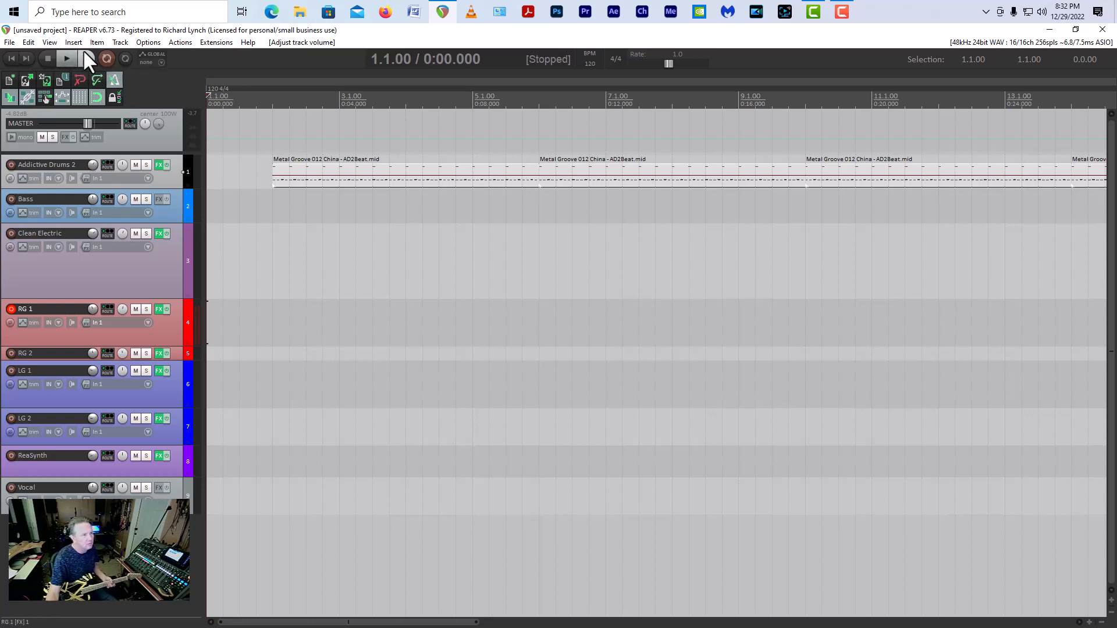
Step: Record a guitar take on RG 1 from the project start to about bar 18, and play it back
{"action": "left_click", "coordinate": [100, 56]}
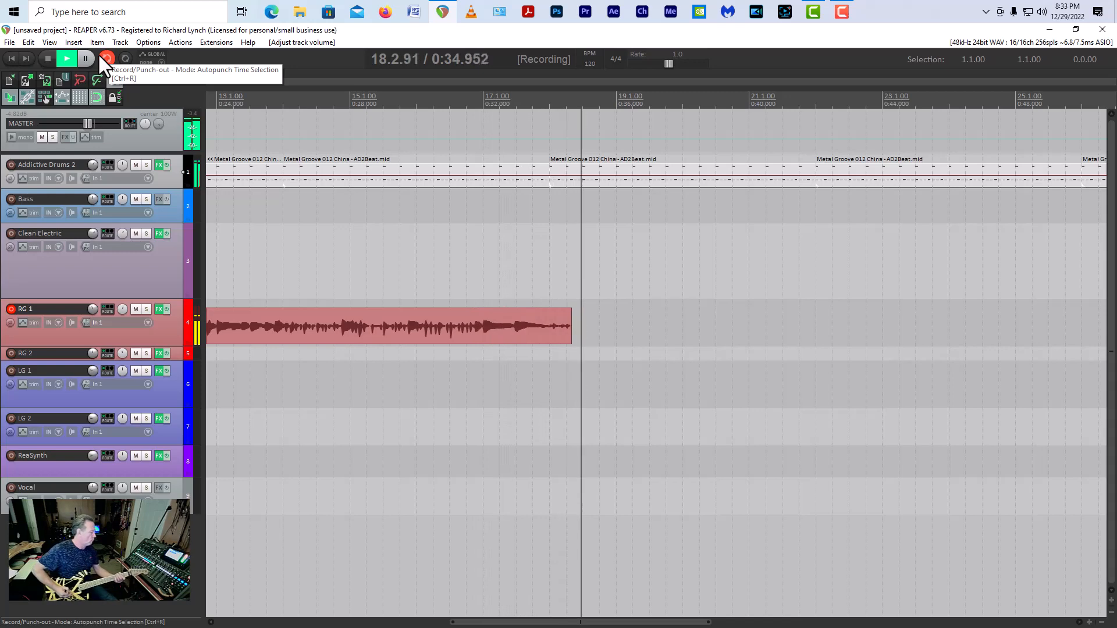
{"action": "key", "text": "space"}
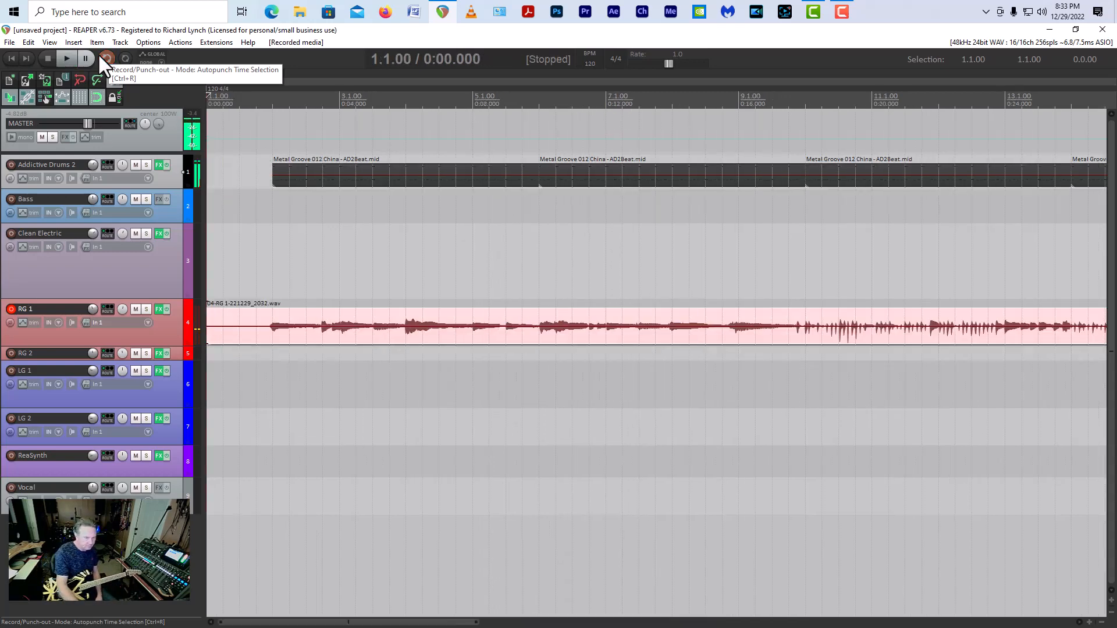
{"action": "key", "text": "space"}
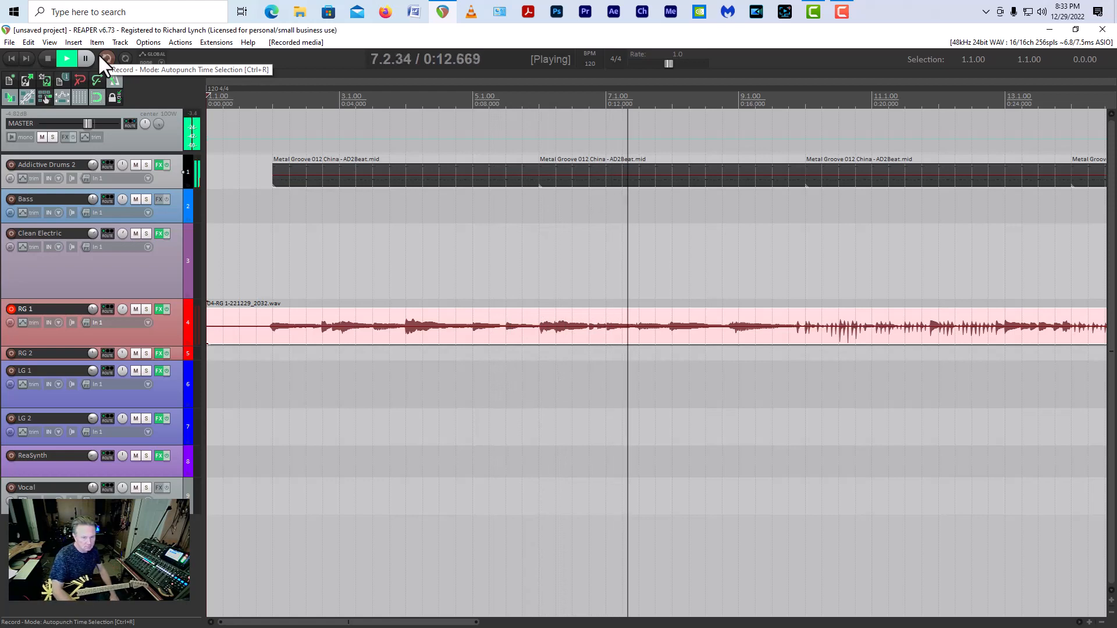
{"action": "key", "text": "space"}
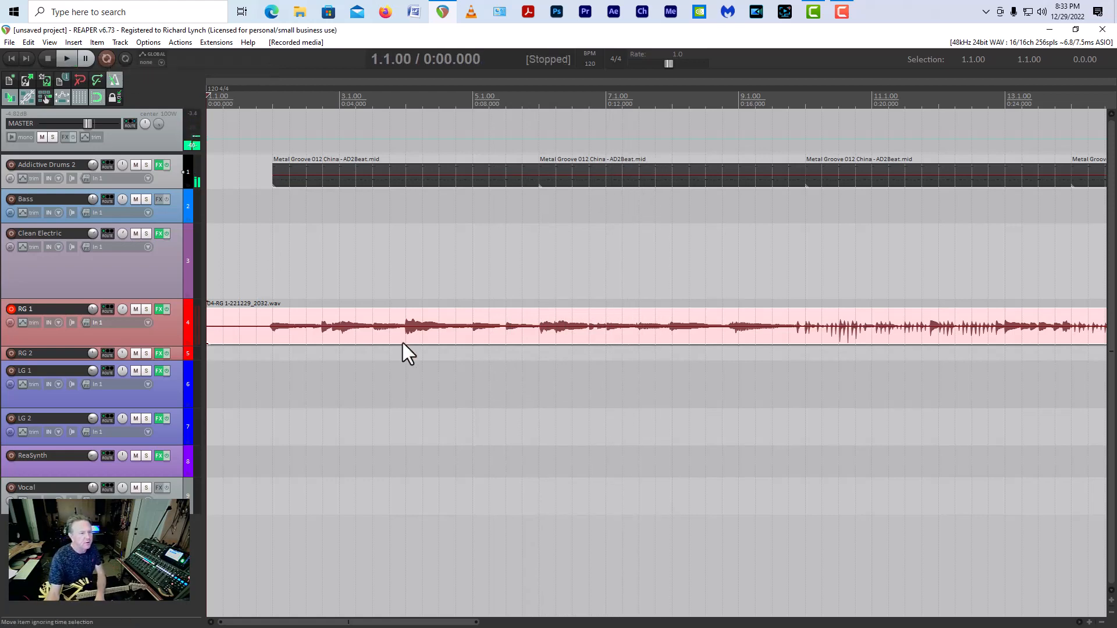
Step: Split the RG 1 guitar recording at 2.1.00 and at 6.1.00
{"action": "left_click", "coordinate": [274, 308]}
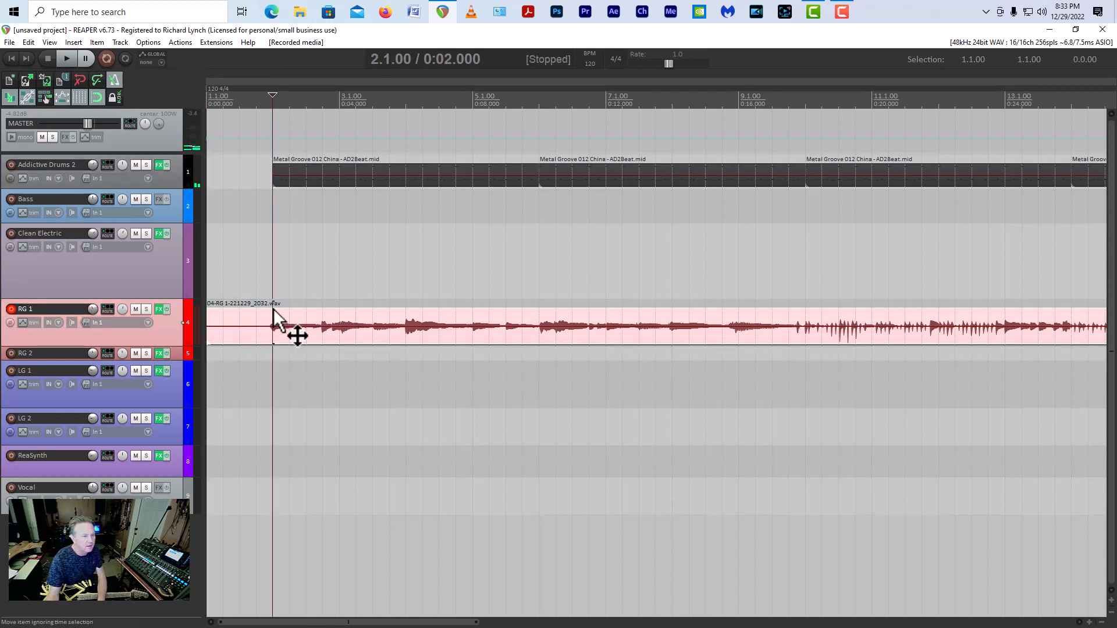
{"action": "key", "text": "s"}
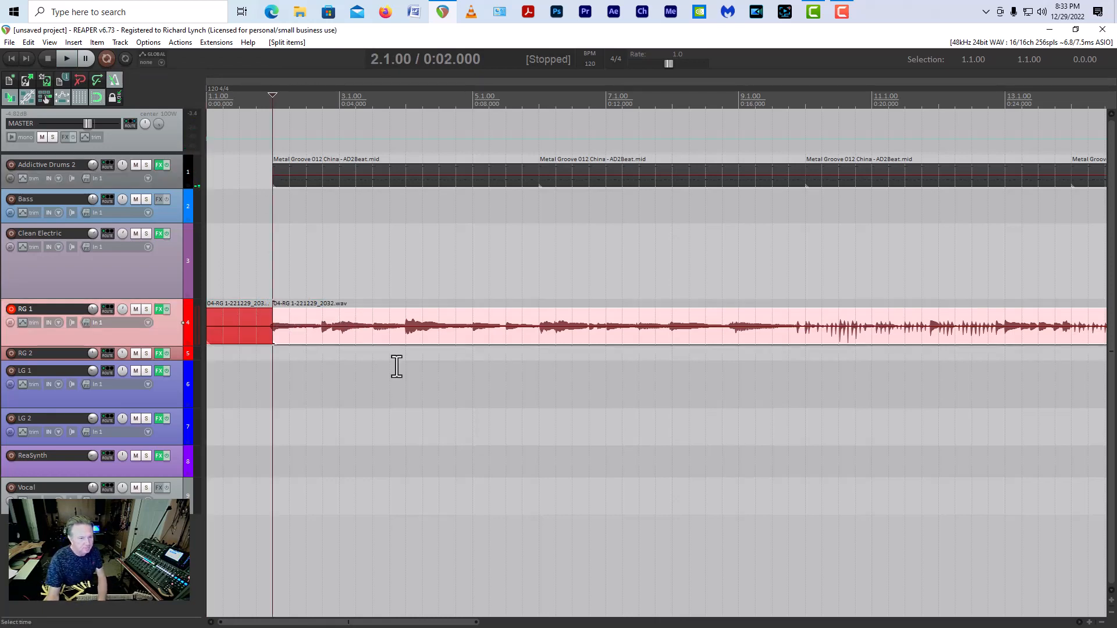
{"action": "left_click", "coordinate": [541, 345]}
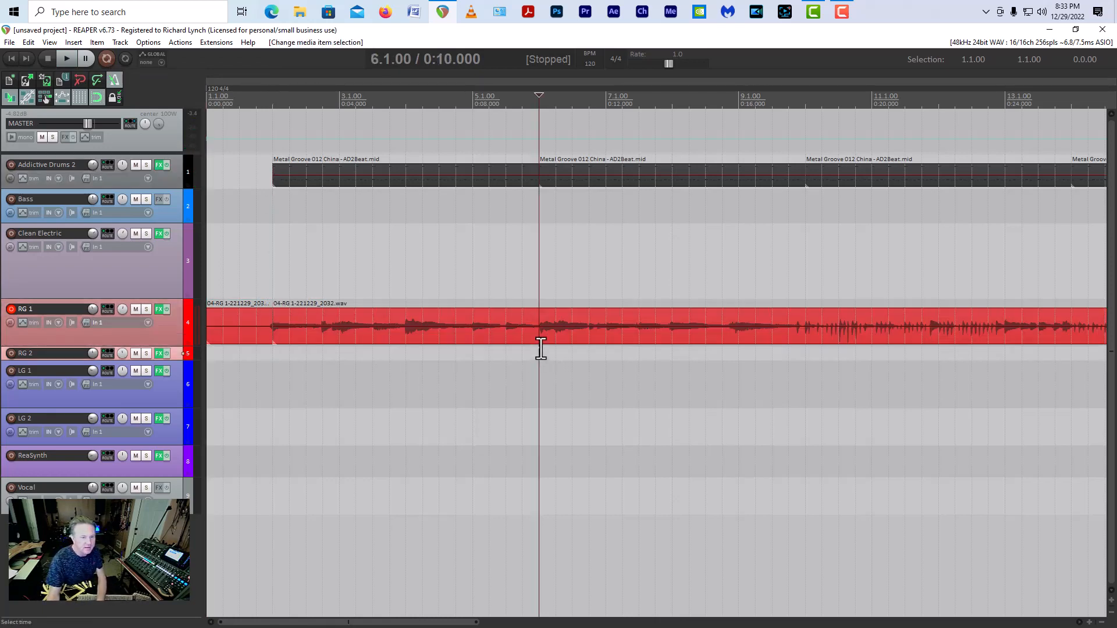
{"action": "key", "text": "s"}
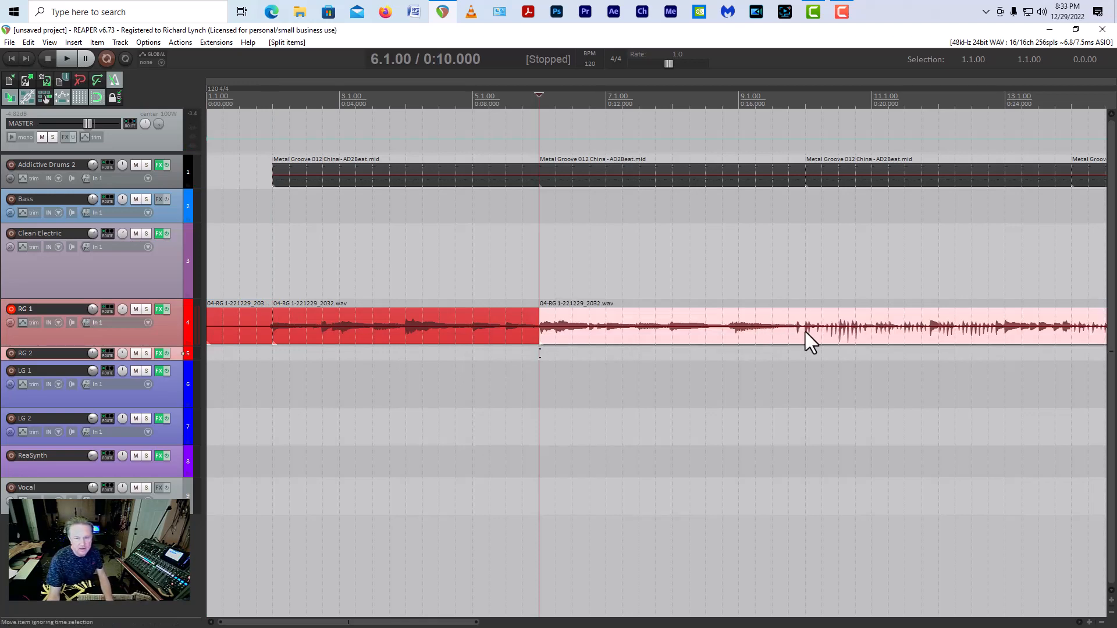
{"action": "left_click", "coordinate": [806, 349]}
{"action": "left_click", "coordinate": [639, 185]}
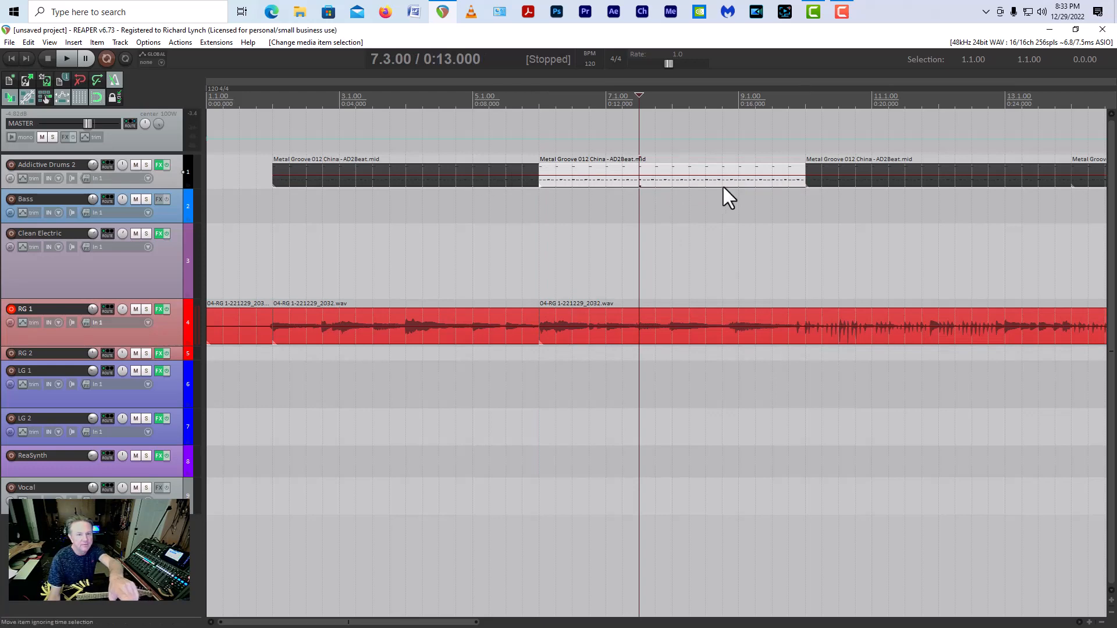
{"action": "left_click", "coordinate": [492, 184]}
{"action": "left_click", "coordinate": [633, 189]}
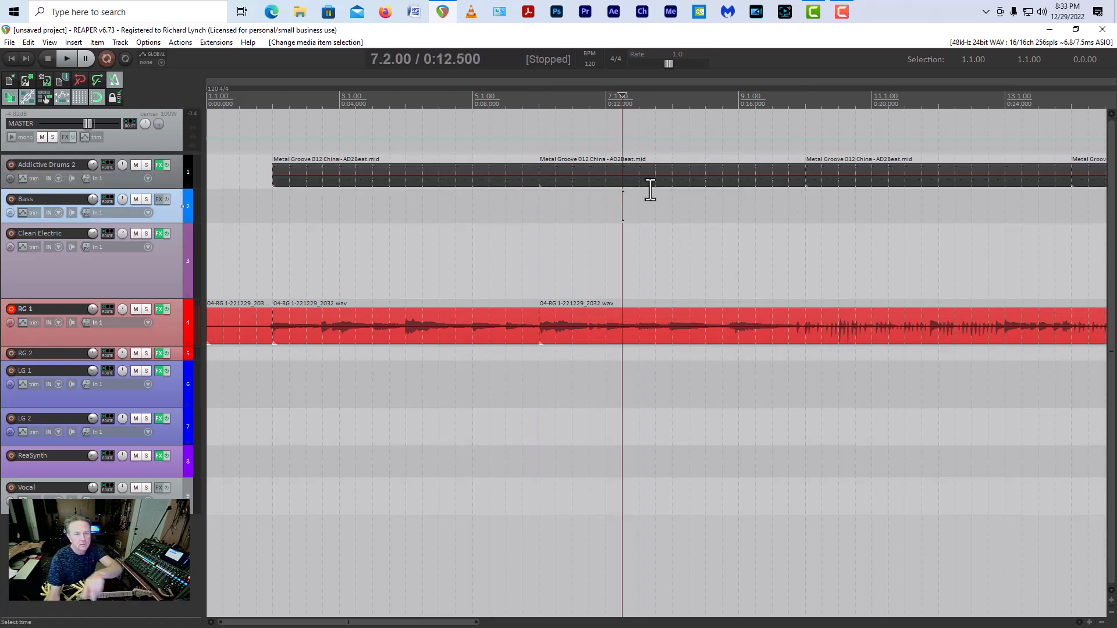
Step: Split the RG 1 recording at 10.1.00 and delete the section between 6.1.00 and 10.1.00
{"action": "left_click", "coordinate": [655, 187]}
{"action": "left_click", "coordinate": [678, 338]}
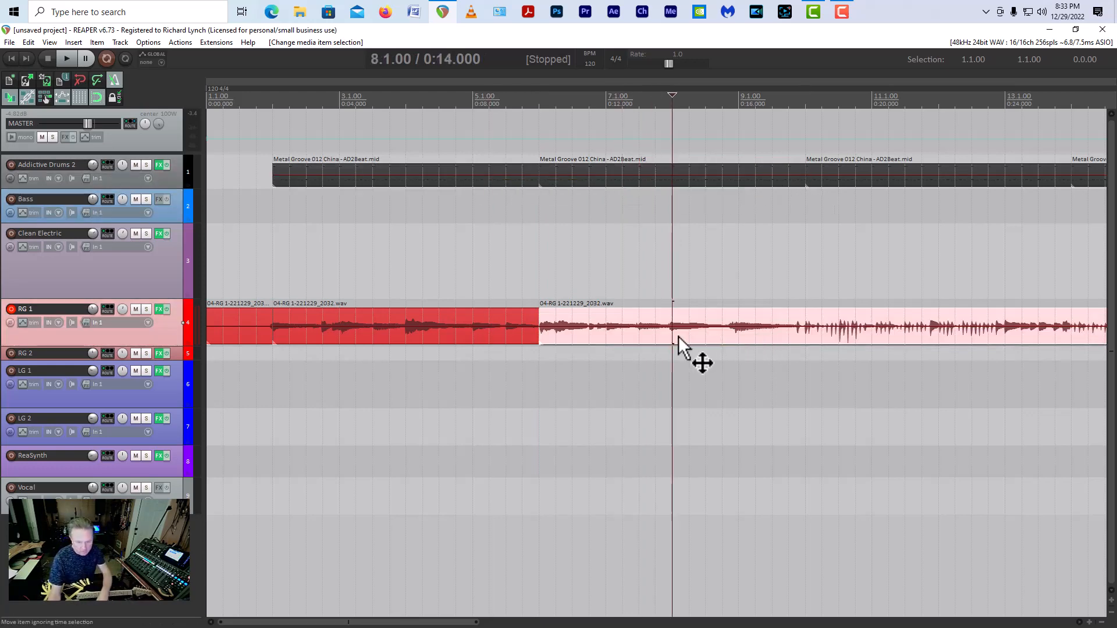
{"action": "left_click", "coordinate": [806, 310]}
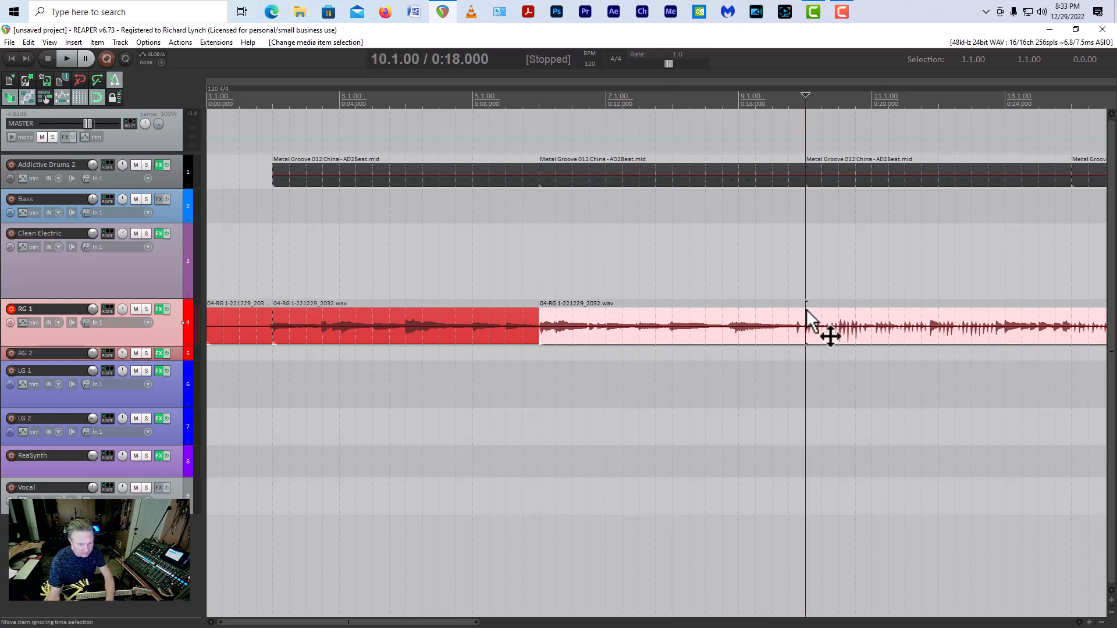
{"action": "key", "text": "s"}
{"action": "left_click", "coordinate": [729, 318]}
{"action": "key", "text": "Delete"}
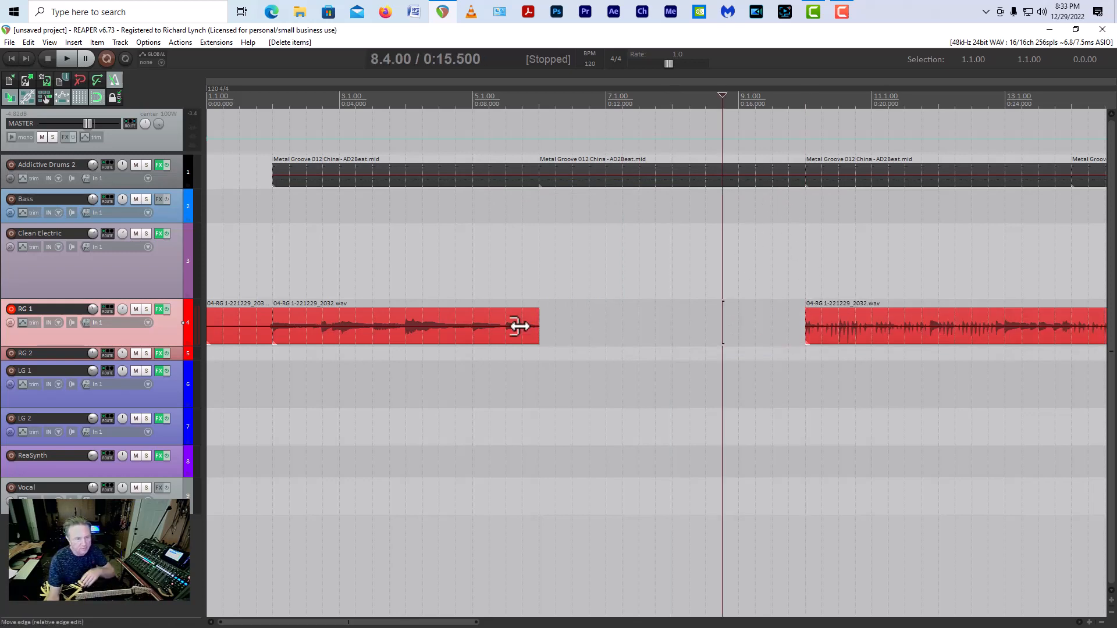
Step: Copy the RG 1 item at 2.1.00 into the gap at 6.1.00 and play the project from 2.1.00
{"action": "left_click_drag", "start_coordinate": [309, 340], "coordinate": [574, 344]}
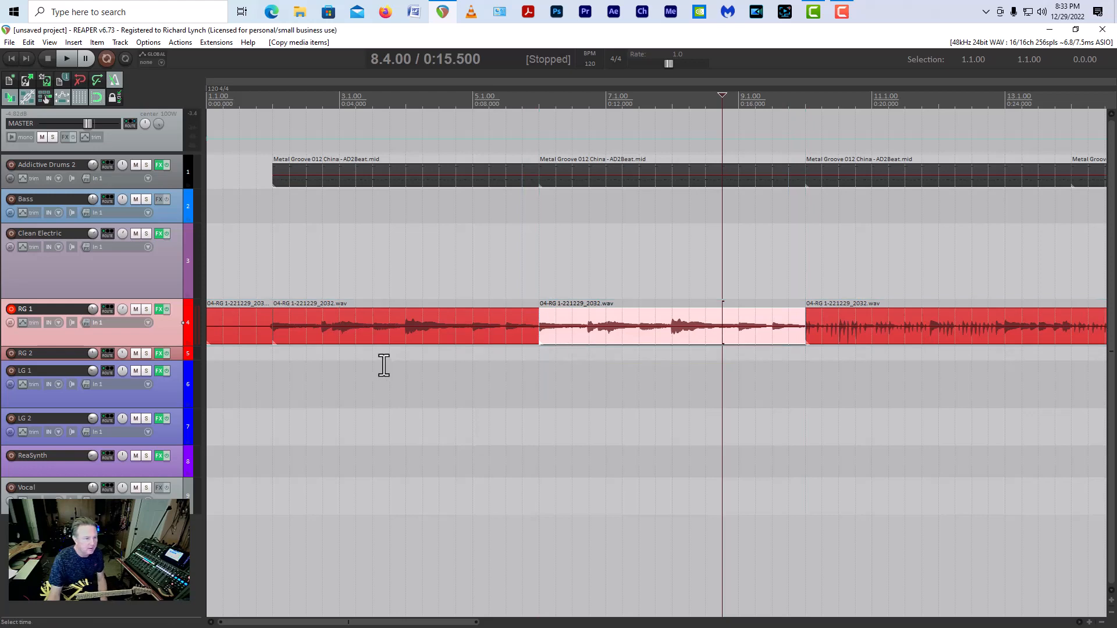
{"action": "left_click", "coordinate": [275, 377]}
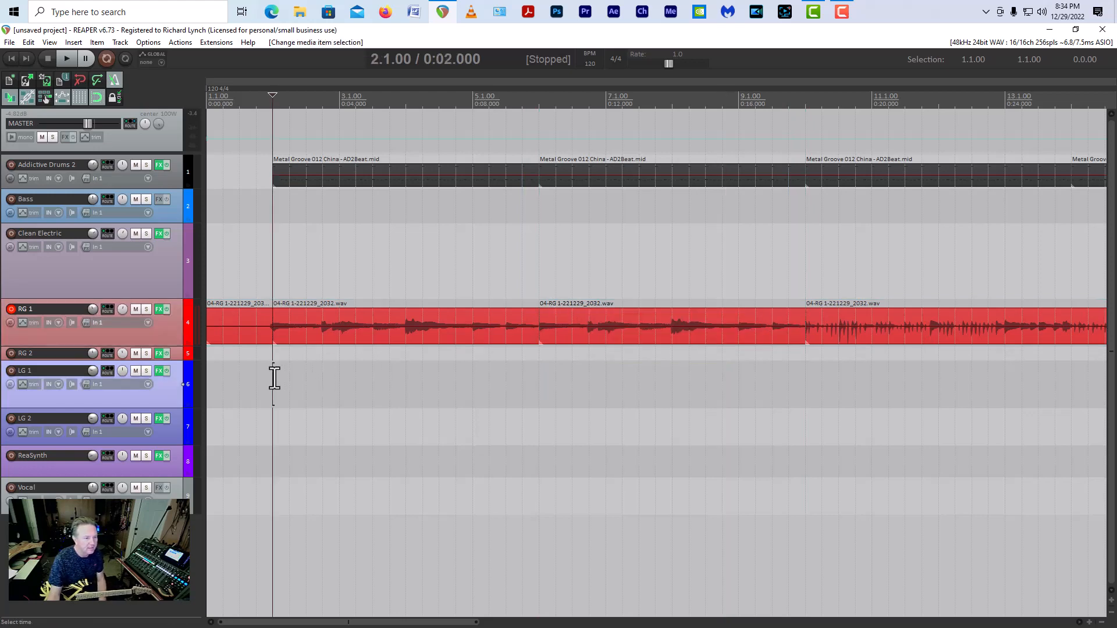
{"action": "key", "text": "space"}
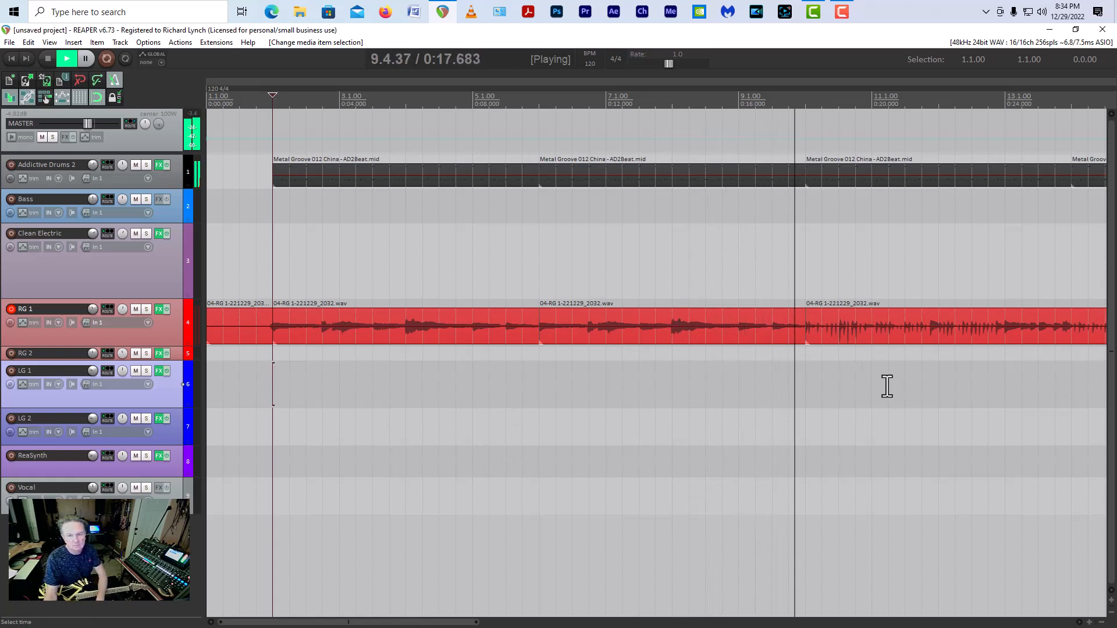
{"action": "key", "text": "space"}
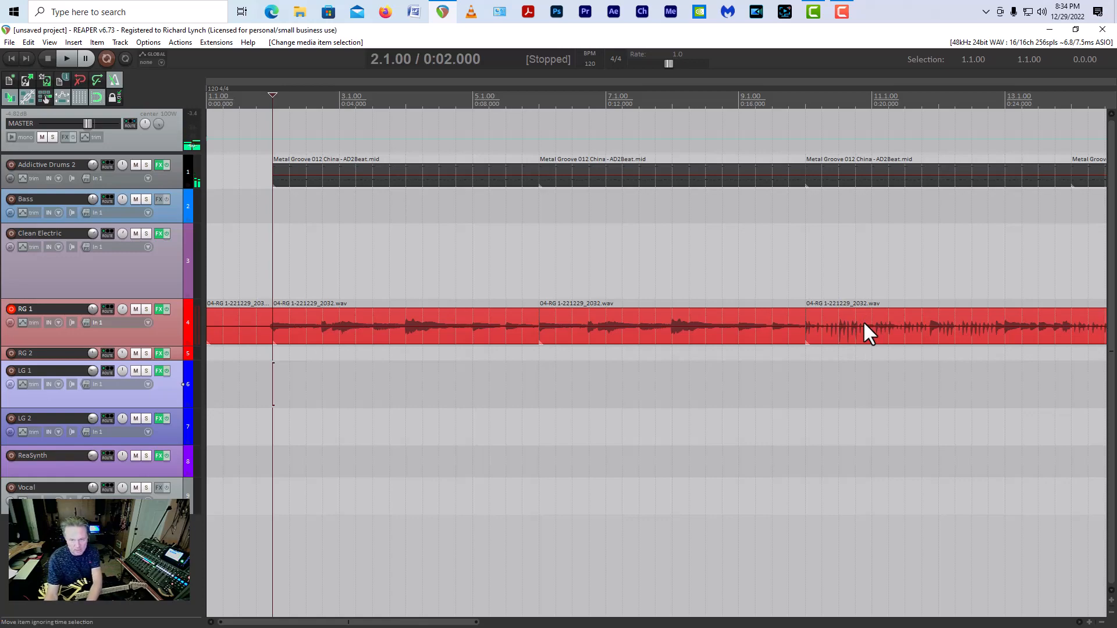
Step: Open the drum item at 10.1.00 for MIDI editing and quantize all its notes to the 1/16 grid at 100% strength
{"action": "double_click", "coordinate": [836, 174]}
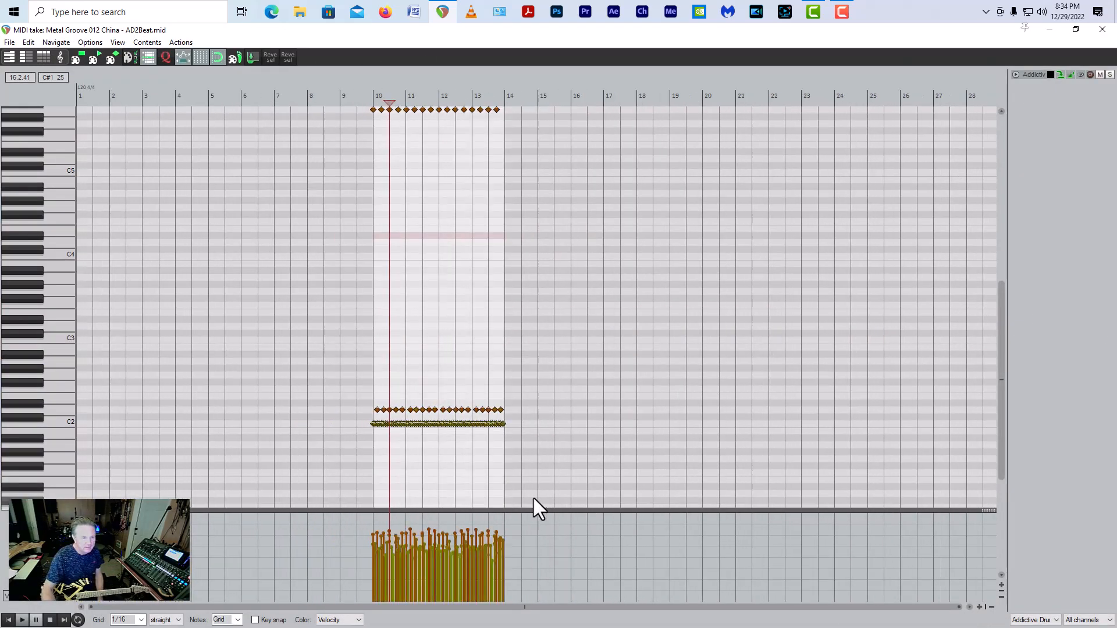
{"action": "scroll", "coordinate": [532, 498], "scroll_direction": "up", "scroll_amount": 3}
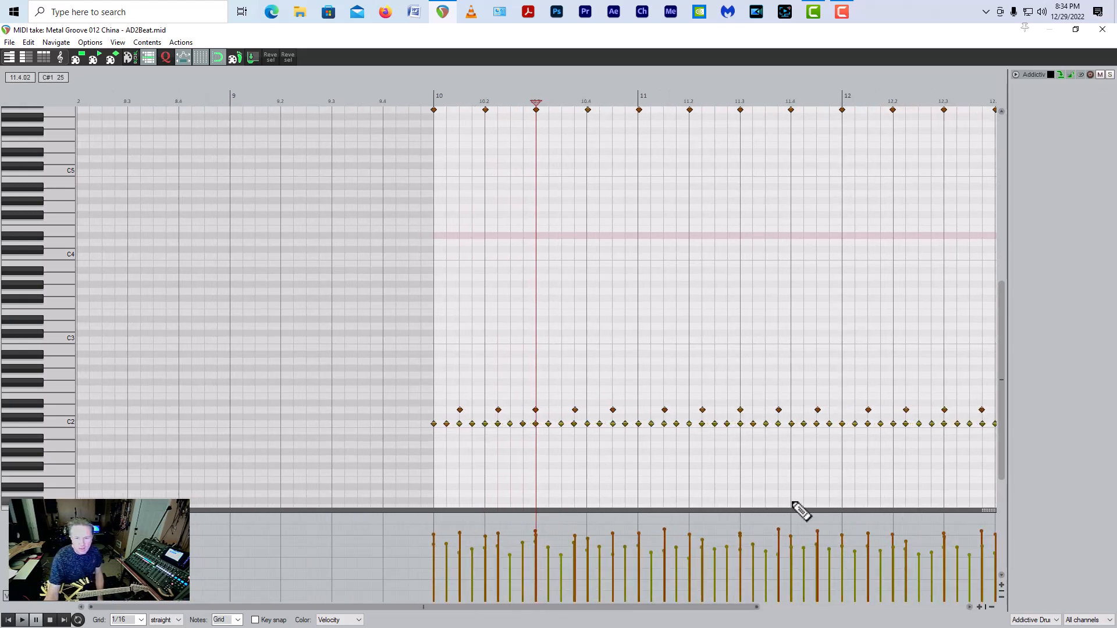
{"action": "key", "text": "ctrl+a"}
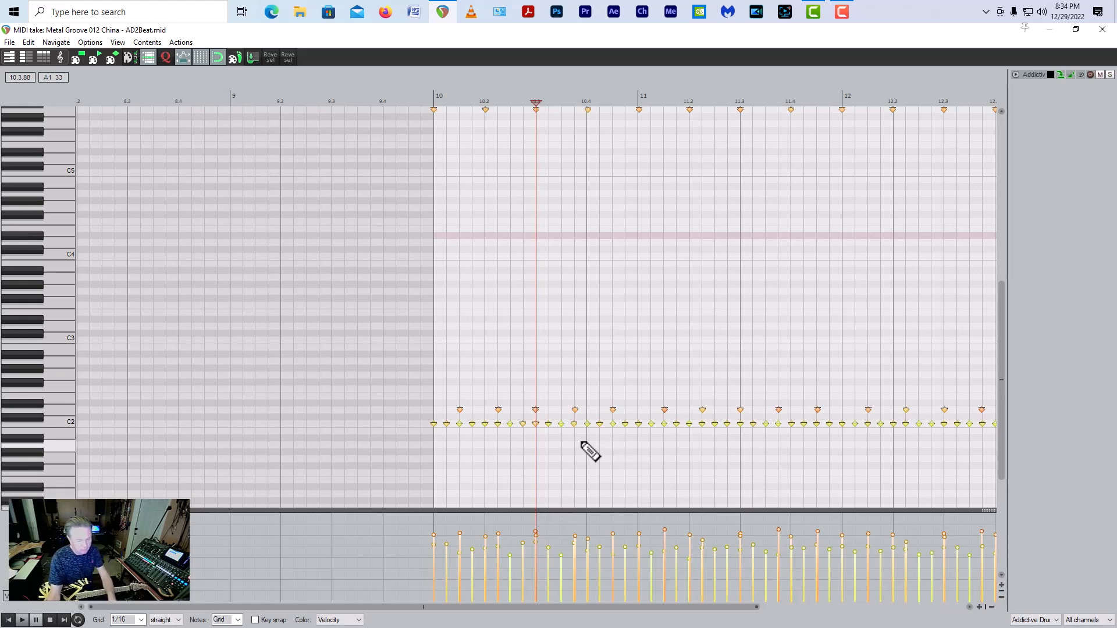
{"action": "key", "text": "ctrl+q"}
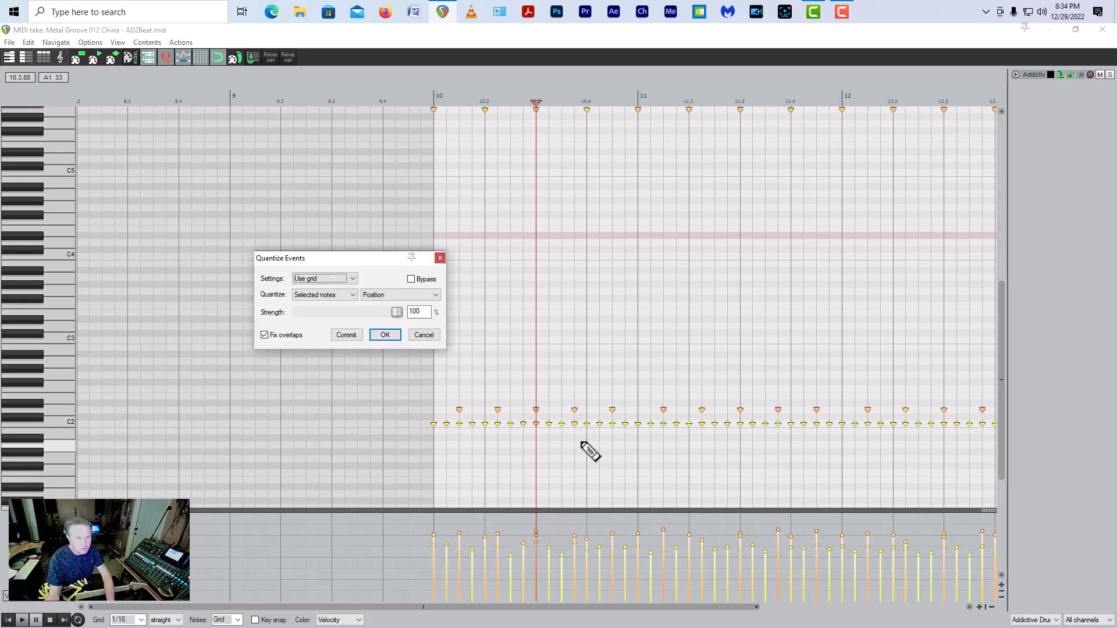
{"action": "left_click", "coordinate": [386, 337]}
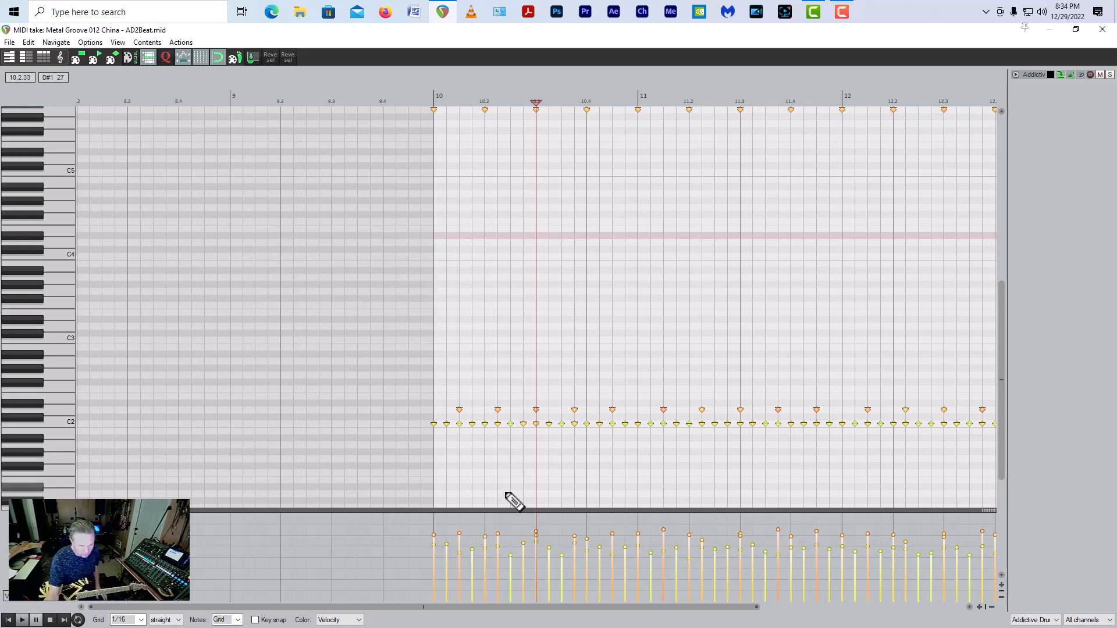
Step: Delete the C2 kick notes in bars 10 to 13 except those on beats 10.1, 10.2 and 10.3
{"action": "mouse_move", "coordinate": [504, 611]}
{"action": "left_mouse_down"}
{"action": "mouse_move", "coordinate": [582, 614]}
{"action": "mouse_move", "coordinate": [507, 620]}
{"action": "left_mouse_up"}
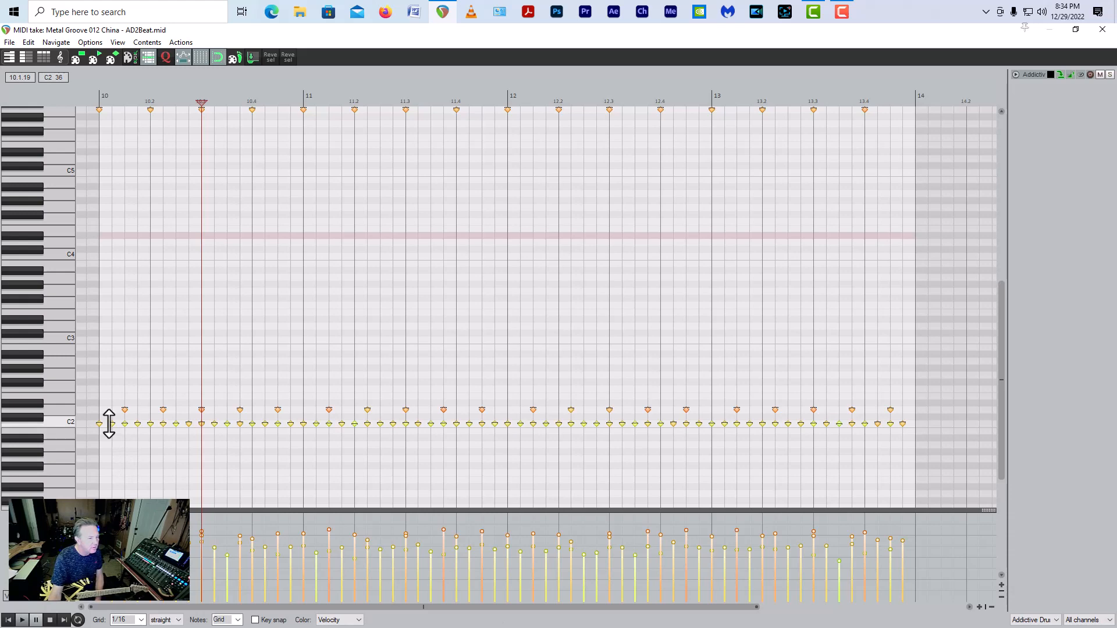
{"action": "left_click_drag", "start_coordinate": [134, 427], "coordinate": [137, 431]}
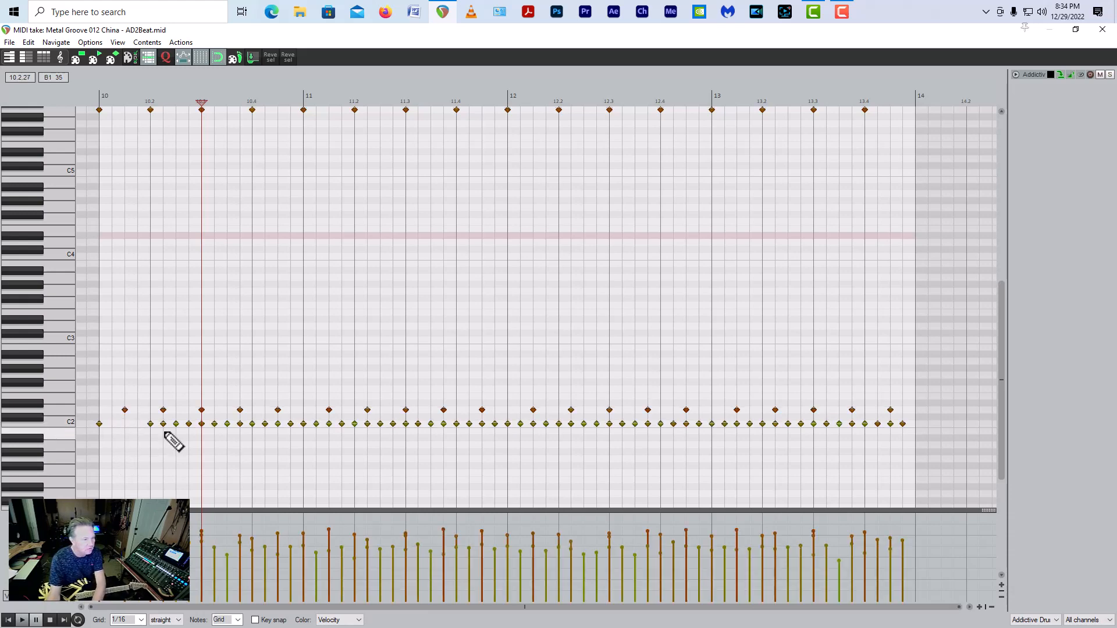
{"action": "key", "text": "Delete"}
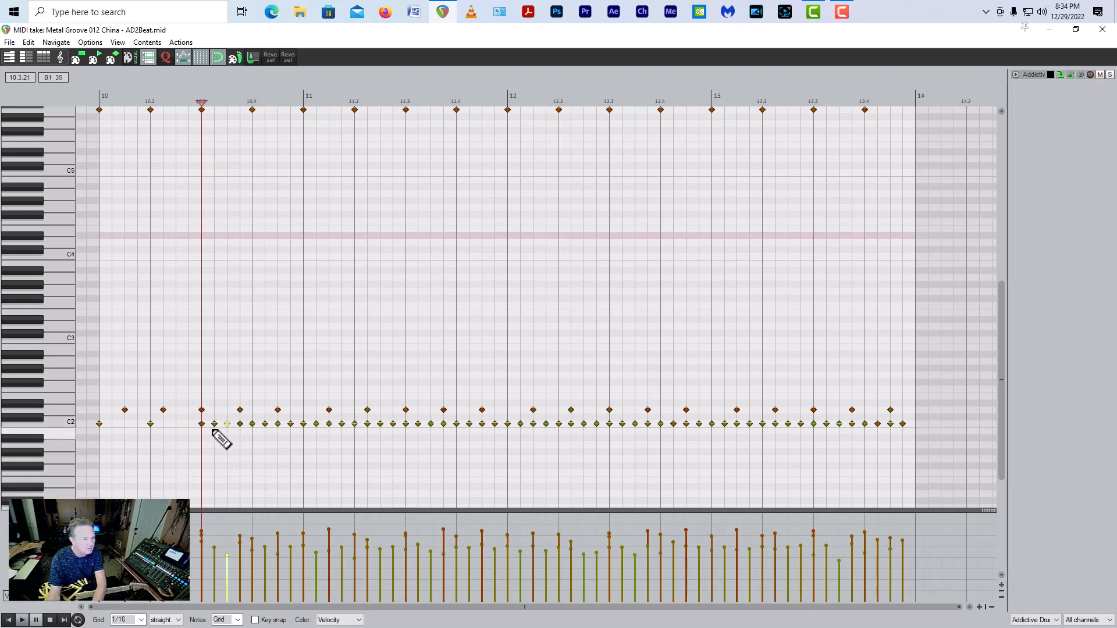
{"action": "left_click_drag", "start_coordinate": [213, 428], "coordinate": [952, 424]}
{"action": "key", "text": "Delete"}
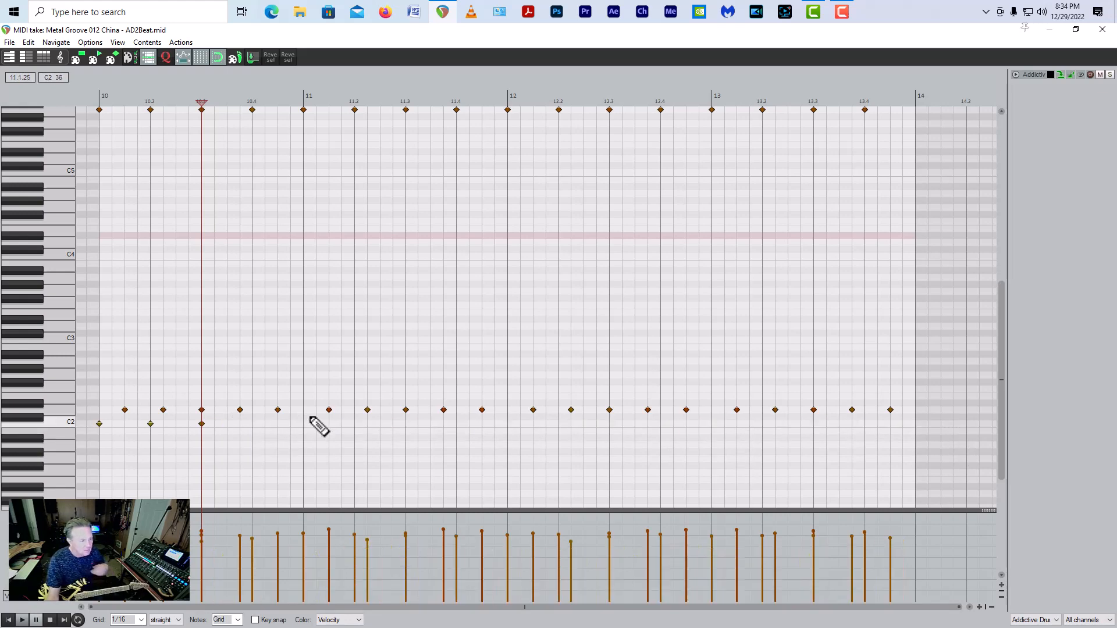
Step: Duplicate the three remaining C2 kick notes so every beat through 13.4 has one, and play the groove from bar 10
{"action": "left_click_drag", "start_coordinate": [238, 433], "coordinate": [92, 433]}
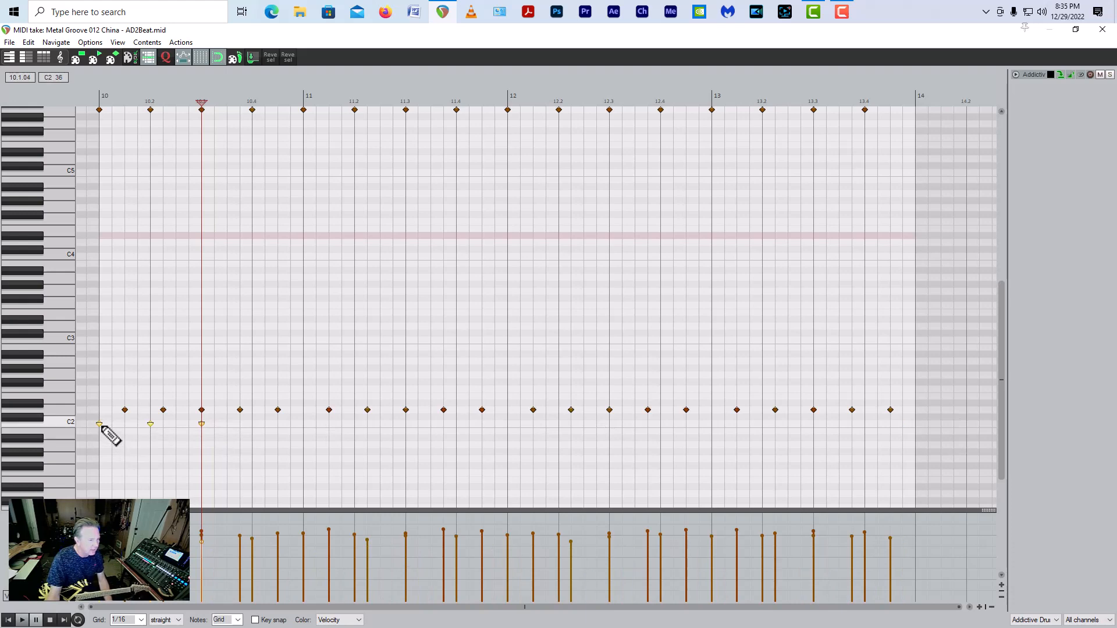
{"action": "left_click_drag", "start_coordinate": [101, 425], "coordinate": [711, 428]}
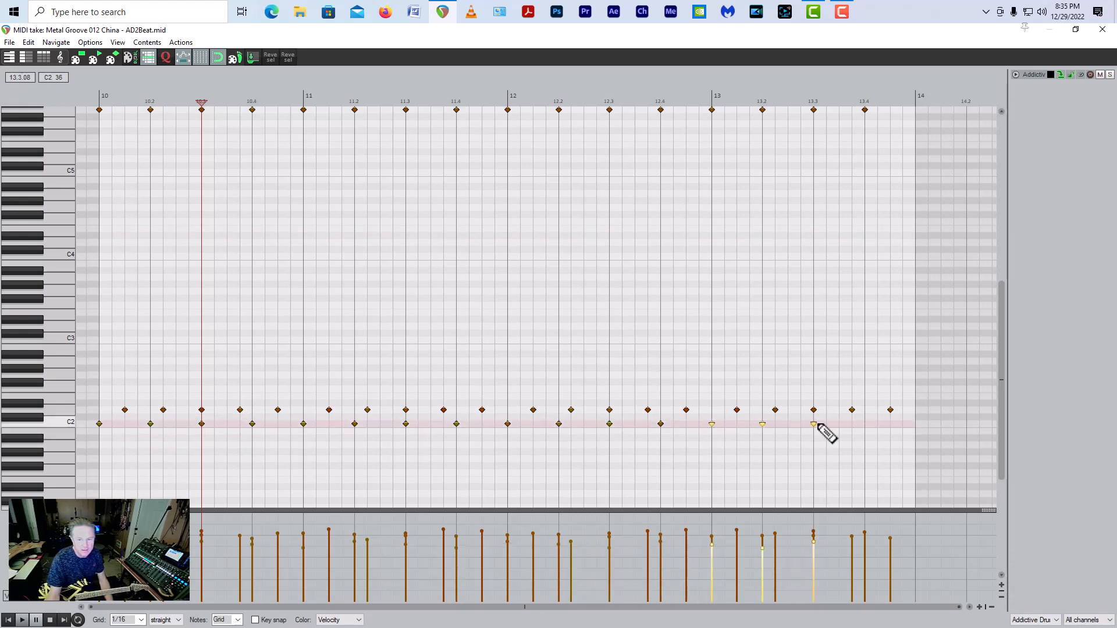
{"action": "left_click", "coordinate": [865, 425]}
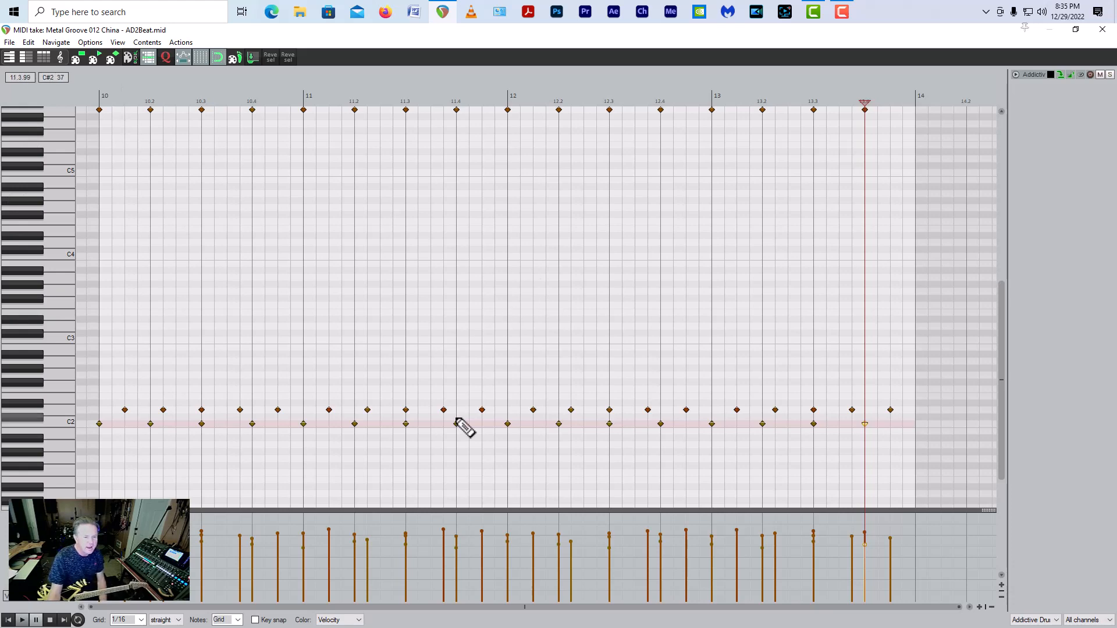
{"action": "left_click", "coordinate": [97, 88]}
{"action": "key", "text": "space"}
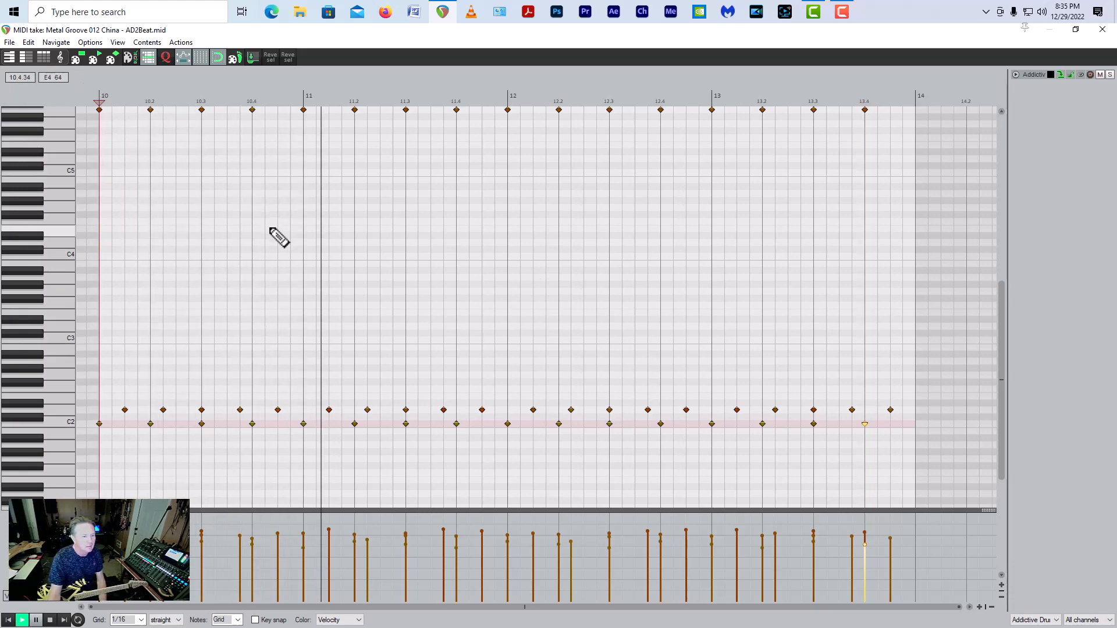
{"action": "key", "text": "space"}
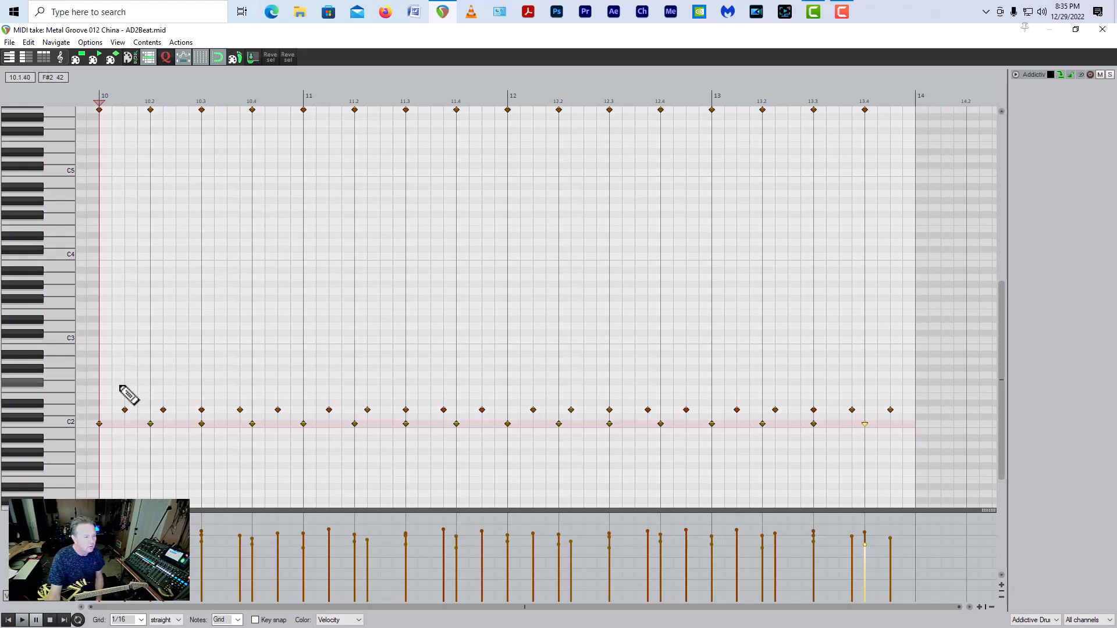
Step: Delete all the D2 snare notes in bars 10 to 13
{"action": "left_click_drag", "start_coordinate": [121, 386], "coordinate": [922, 416]}
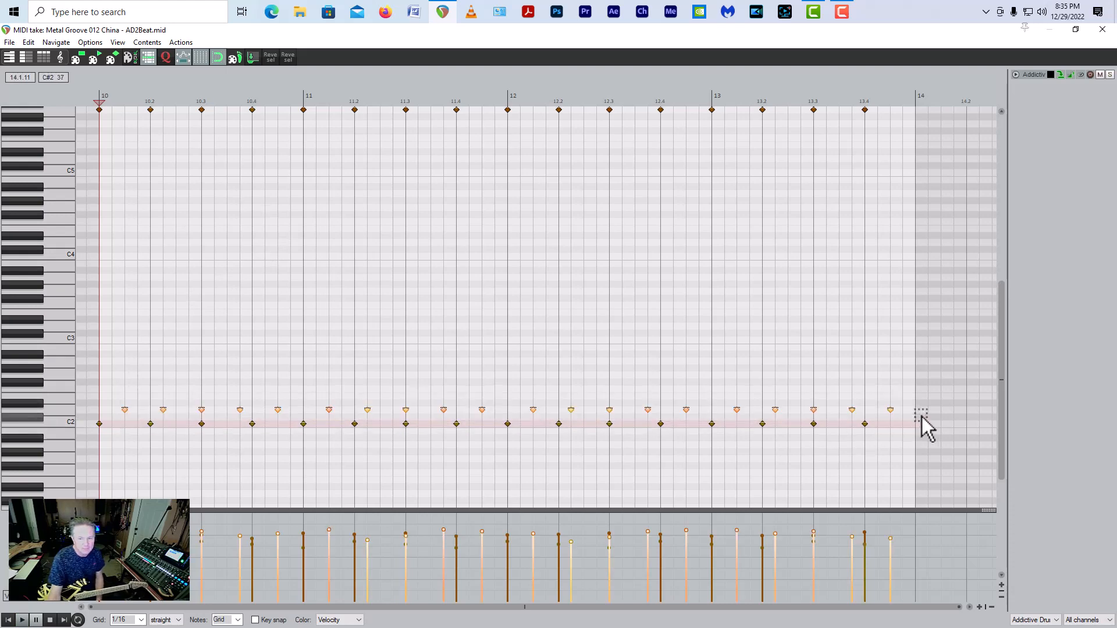
{"action": "left_click", "coordinate": [163, 410]}
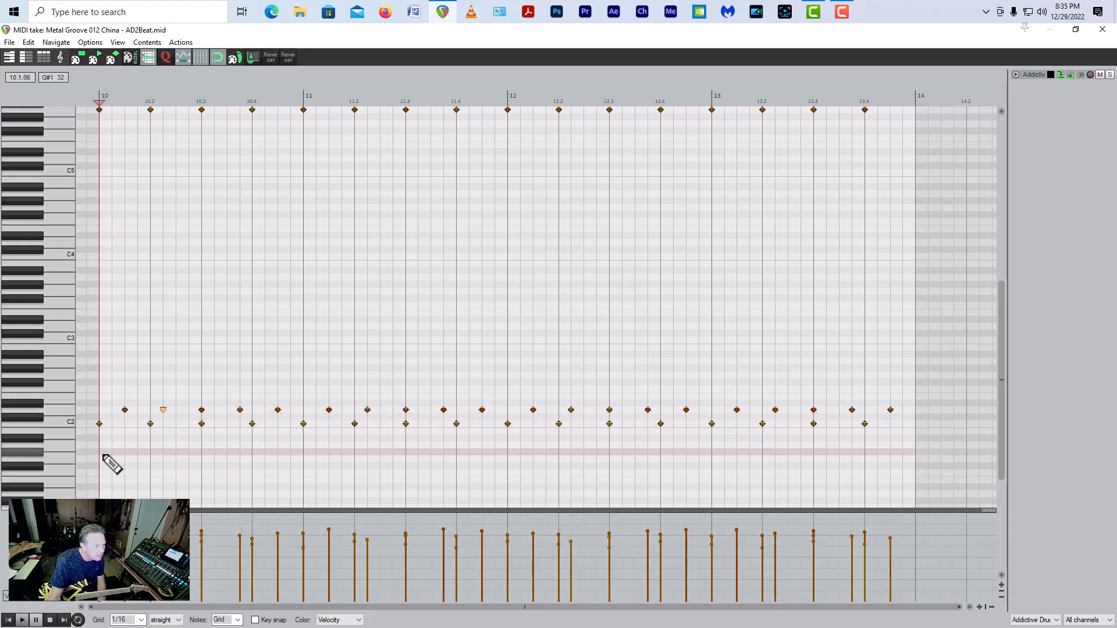
{"action": "left_click", "coordinate": [124, 412]}
{"action": "key", "text": "space"}
{"action": "key", "text": "space"}
{"action": "key", "text": "Delete"}
{"action": "key", "text": "space"}
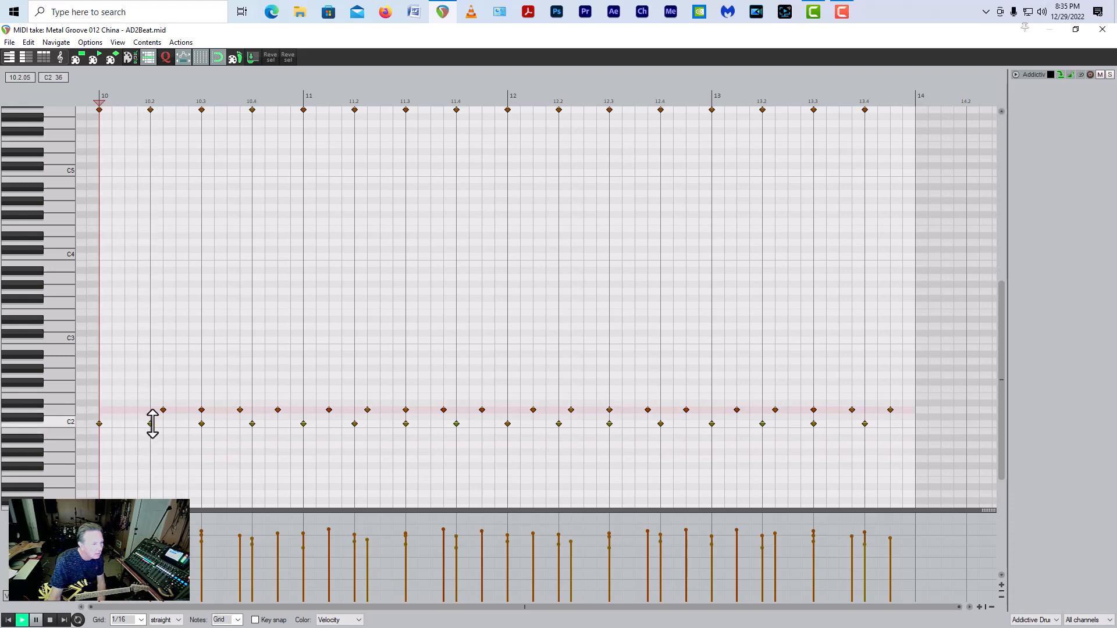
{"action": "left_click_drag", "start_coordinate": [145, 407], "coordinate": [912, 418]}
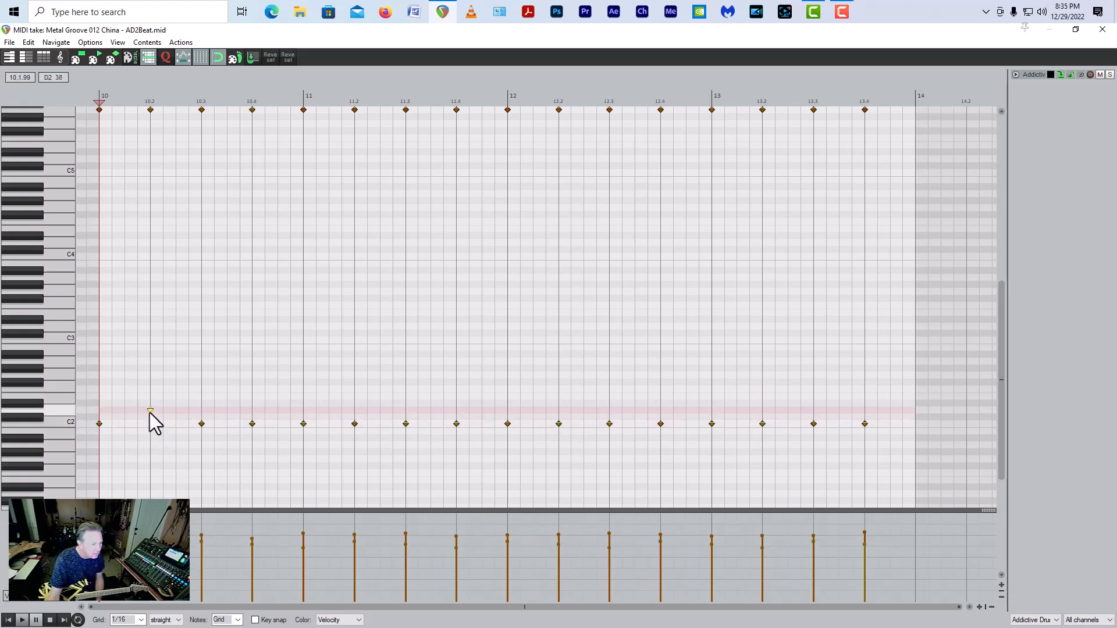
Step: Move the C2 notes on beats 10.2 and 10.4 up to D2 as snare hits, checking the first by playback
{"action": "left_click", "coordinate": [150, 410]}
{"action": "key", "text": "space"}
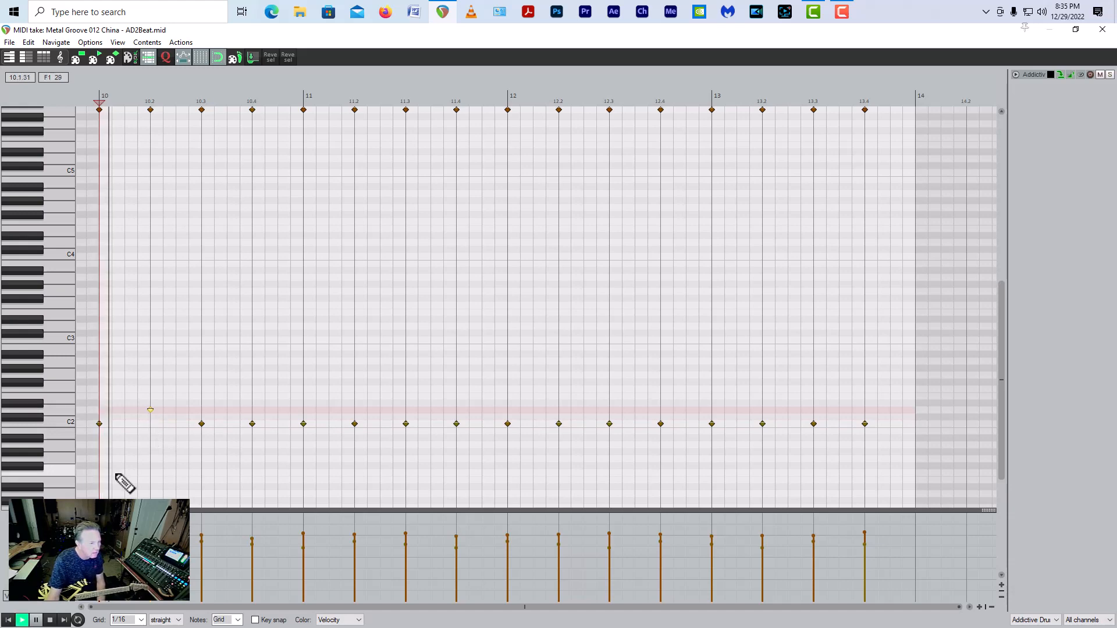
{"action": "key", "text": "space"}
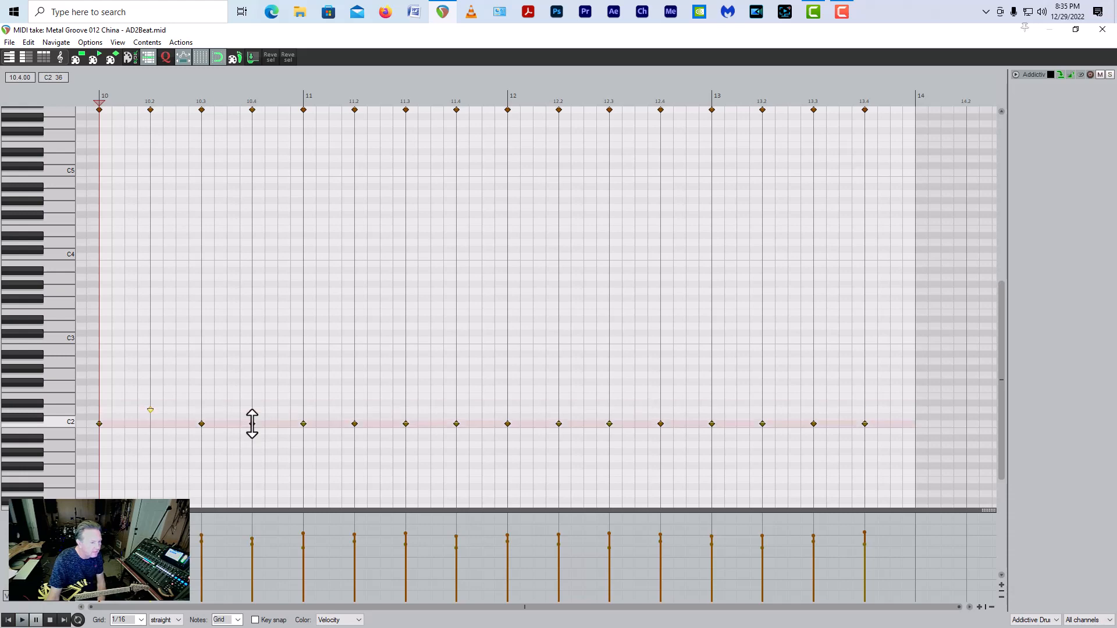
{"action": "mouse_move", "coordinate": [253, 425]}
{"action": "left_mouse_down"}
{"action": "mouse_move", "coordinate": [254, 402]}
{"action": "mouse_move", "coordinate": [254, 415]}
{"action": "left_mouse_up"}
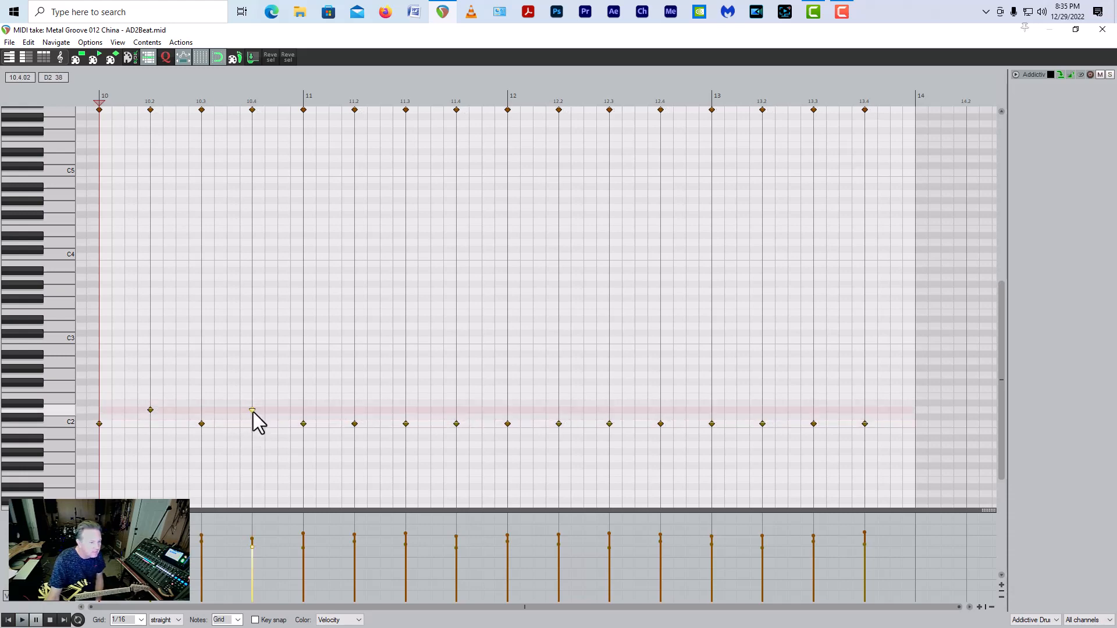
Step: Move the C2 notes on beats 11.3, 12.1, 12.3, 13.1 and 13.3 up to D2, and play the groove from bar 10
{"action": "left_click", "coordinate": [405, 424]}
{"action": "left_click_drag", "start_coordinate": [407, 426], "coordinate": [408, 411]}
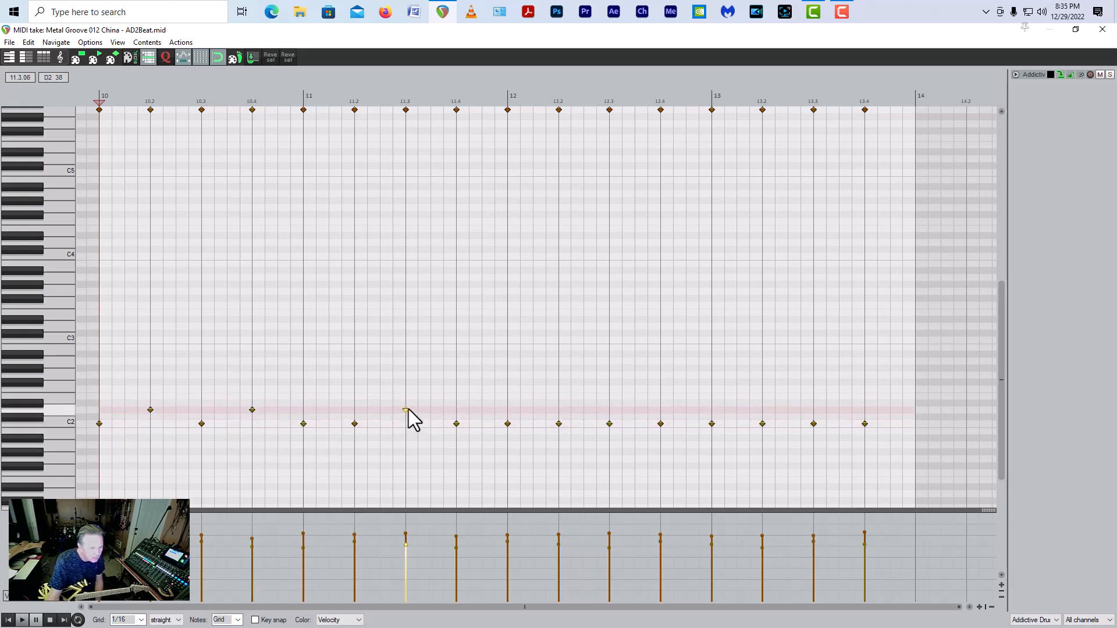
{"action": "left_click", "coordinate": [508, 424]}
{"action": "left_click_drag", "start_coordinate": [507, 425], "coordinate": [510, 411]}
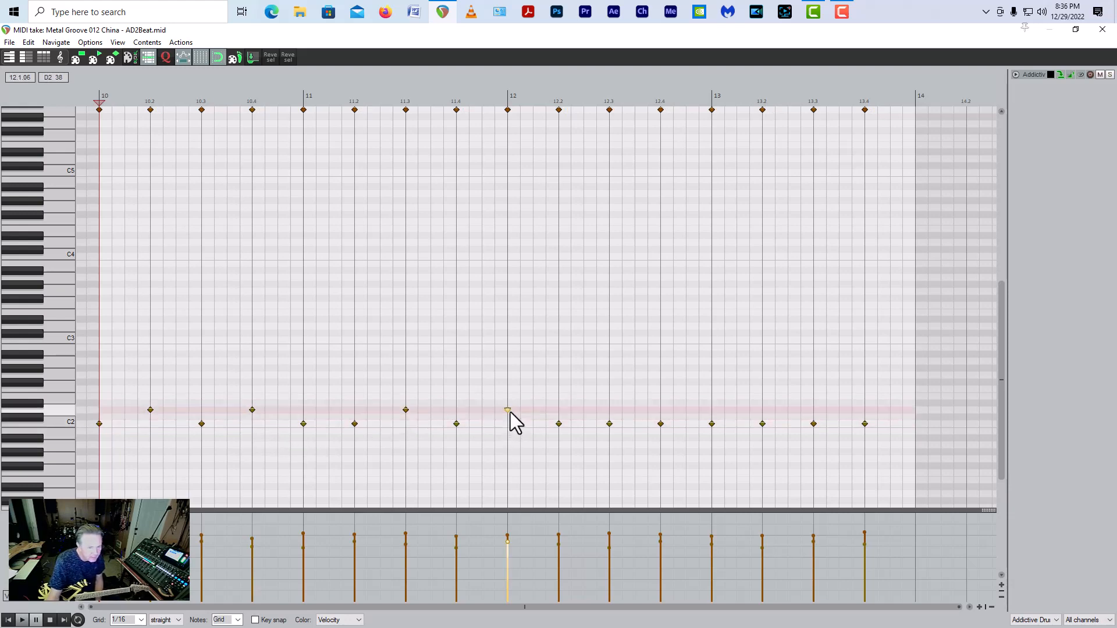
{"action": "left_click", "coordinate": [609, 424]}
{"action": "left_click_drag", "start_coordinate": [609, 424], "coordinate": [610, 411]}
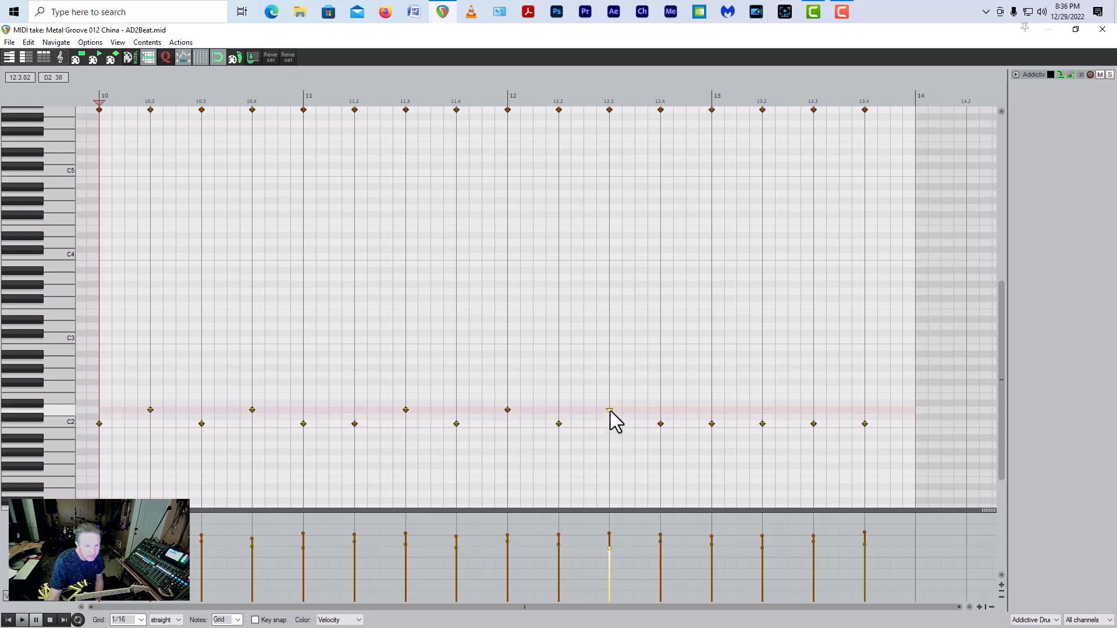
{"action": "left_click_drag", "start_coordinate": [712, 424], "coordinate": [713, 410]}
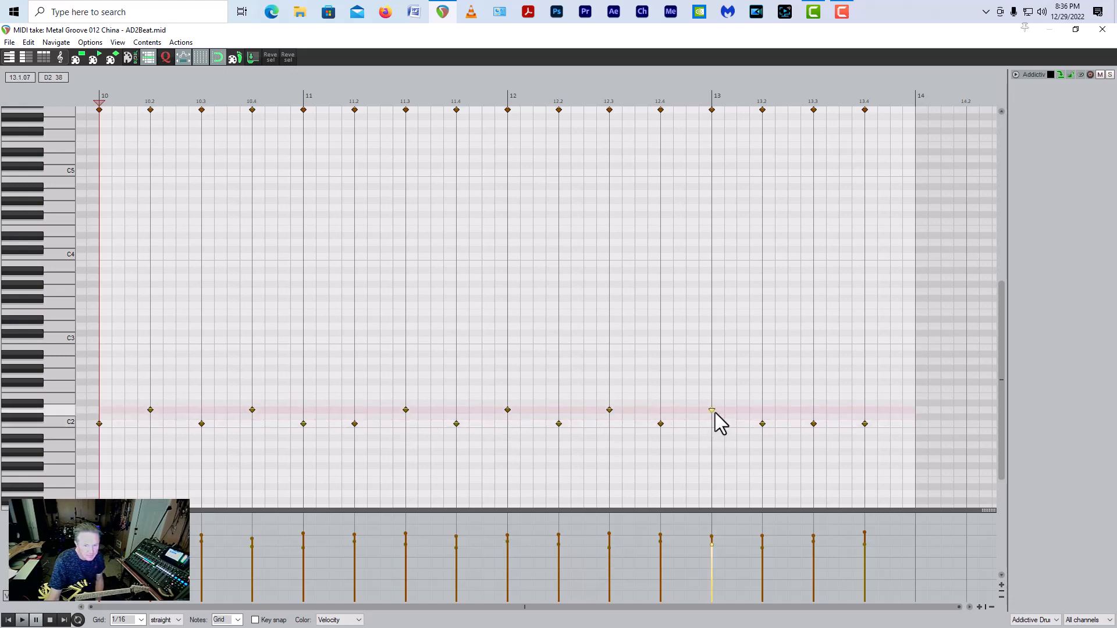
{"action": "left_click", "coordinate": [814, 424]}
{"action": "left_click_drag", "start_coordinate": [813, 424], "coordinate": [814, 411]}
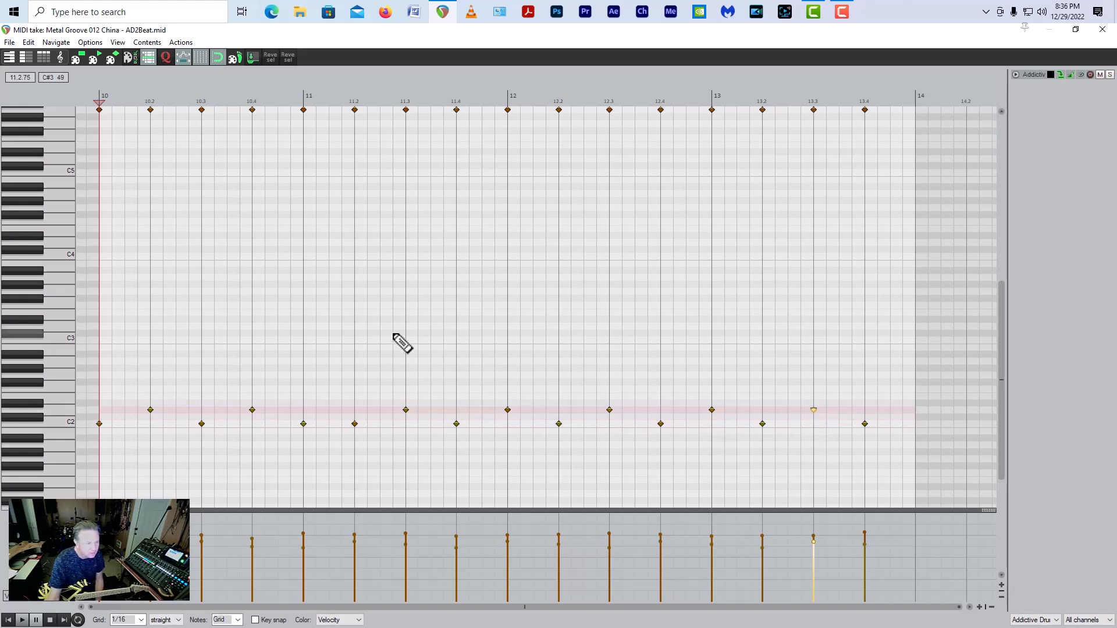
{"action": "key", "text": "space"}
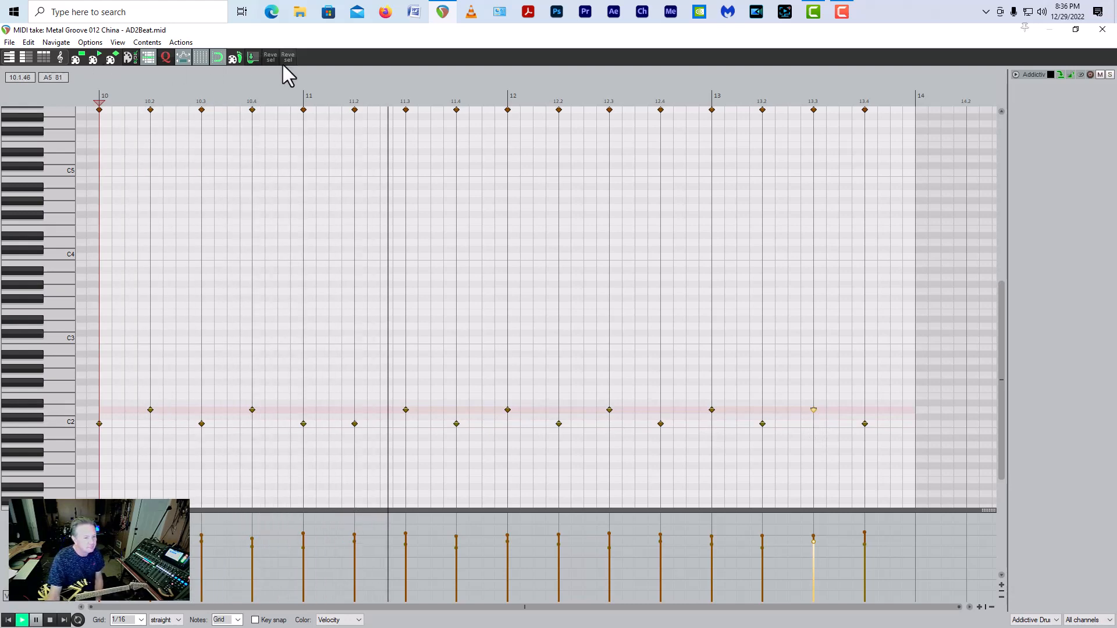
{"action": "key", "text": "space"}
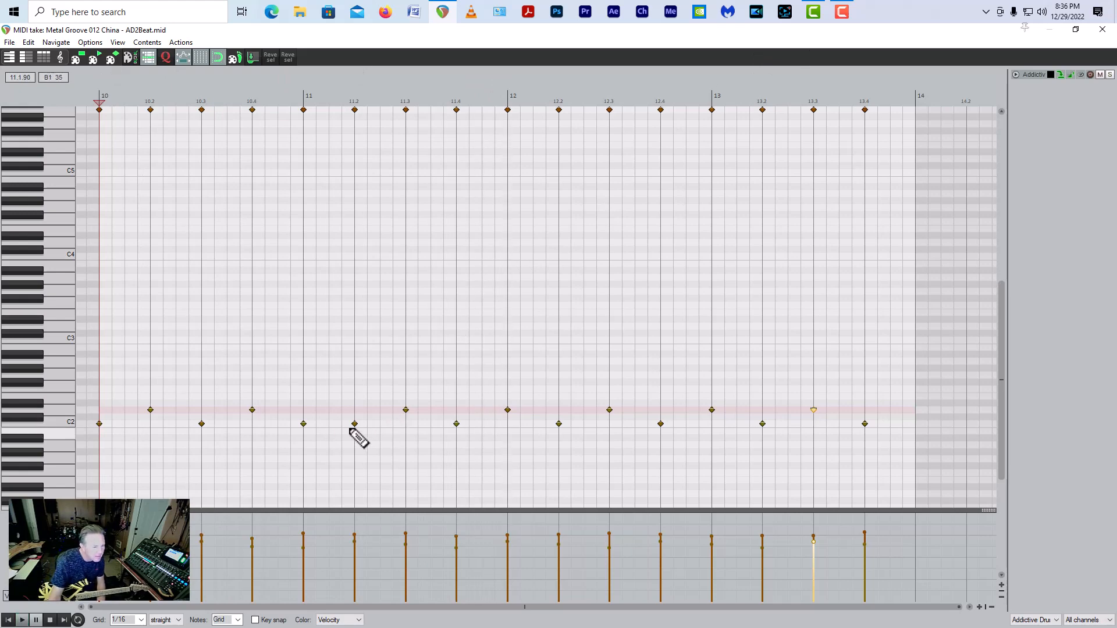
Step: Swap the C2 and D2 notes from beat 11.2 onward so snares fall on beats 2 and 4 through bar 13, and play the groove
{"action": "left_click", "coordinate": [355, 425]}
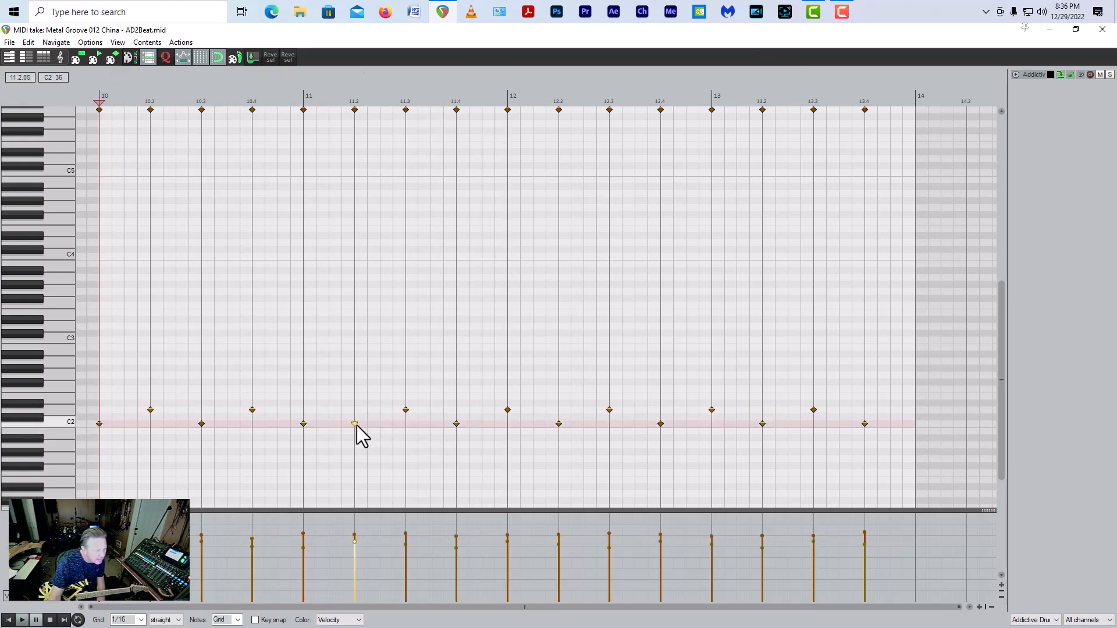
{"action": "left_click_drag", "start_coordinate": [356, 424], "coordinate": [661, 413]}
{"action": "left_click", "coordinate": [609, 410]}
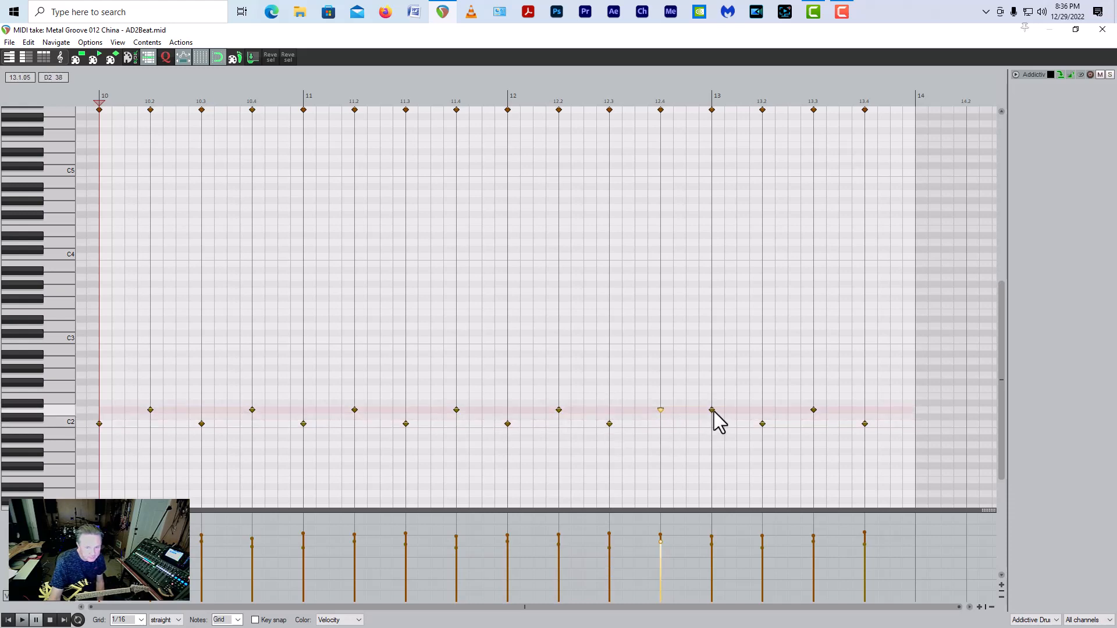
{"action": "left_click_drag", "start_coordinate": [711, 413], "coordinate": [814, 426]}
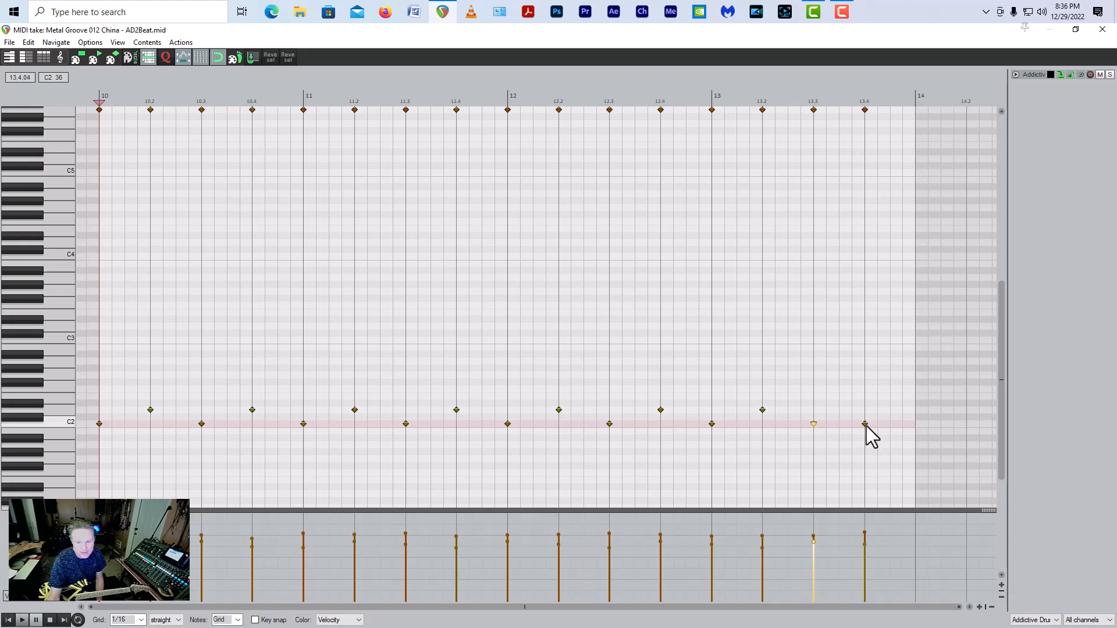
{"action": "left_click_drag", "start_coordinate": [868, 424], "coordinate": [866, 410]}
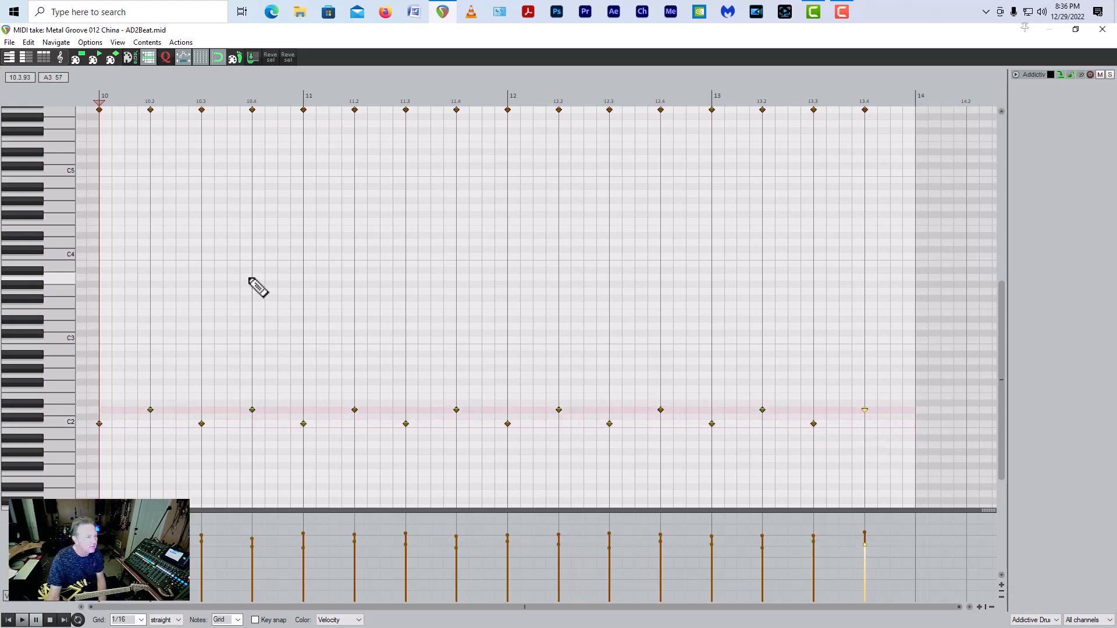
{"action": "key", "text": "space"}
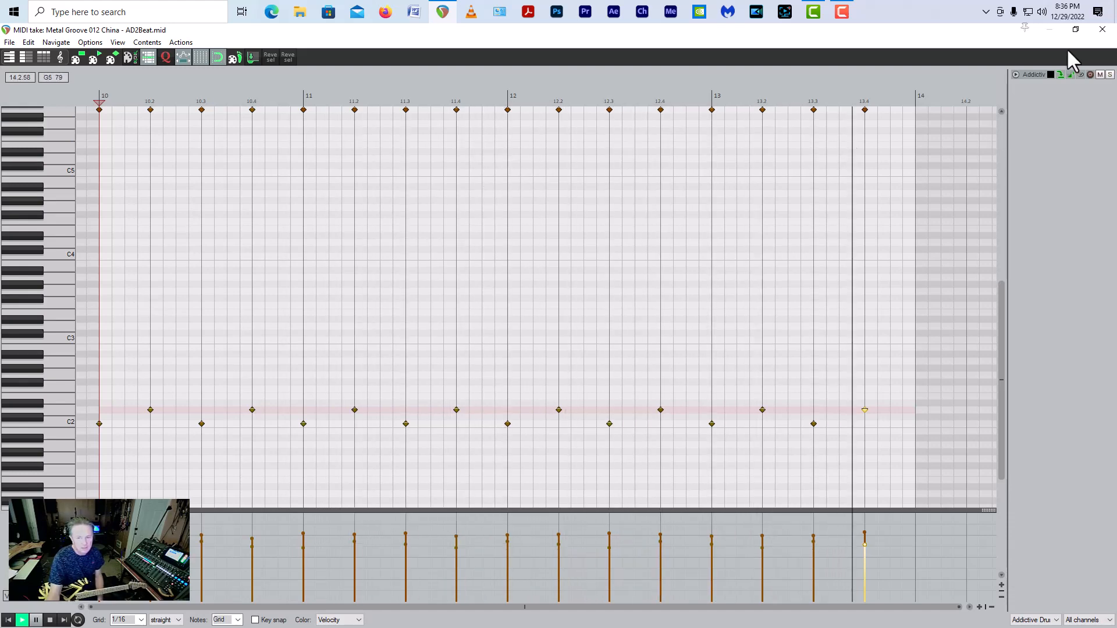
Step: Close the MIDI editor, split all items at bar 14 and delete all drum and guitar material after that point
{"action": "left_click", "coordinate": [1102, 29]}
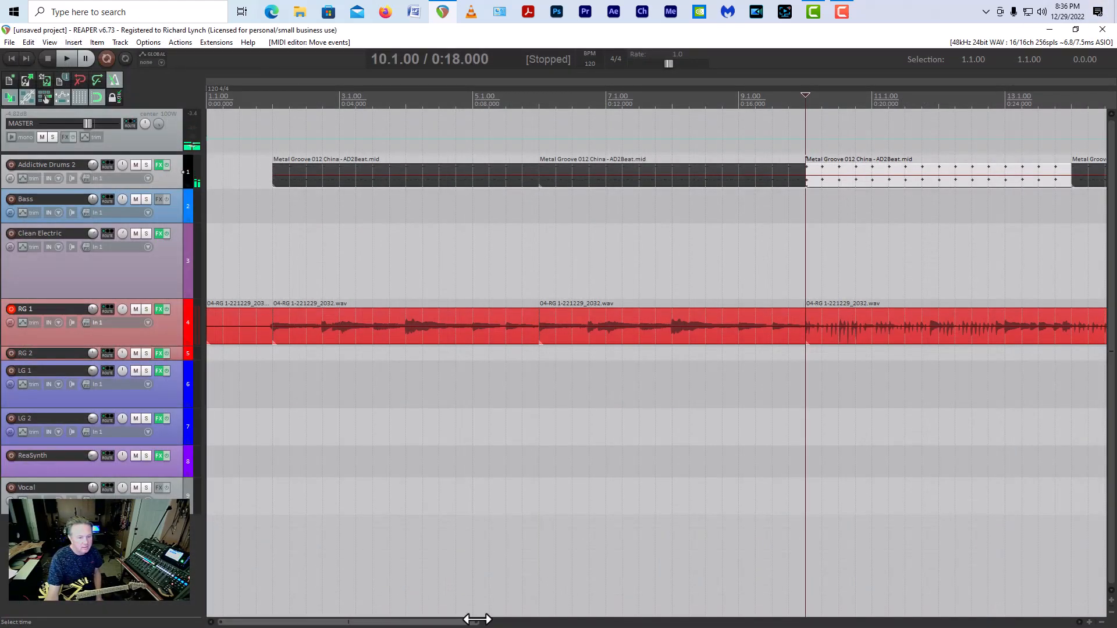
{"action": "left_click_drag", "start_coordinate": [478, 622], "coordinate": [675, 624]}
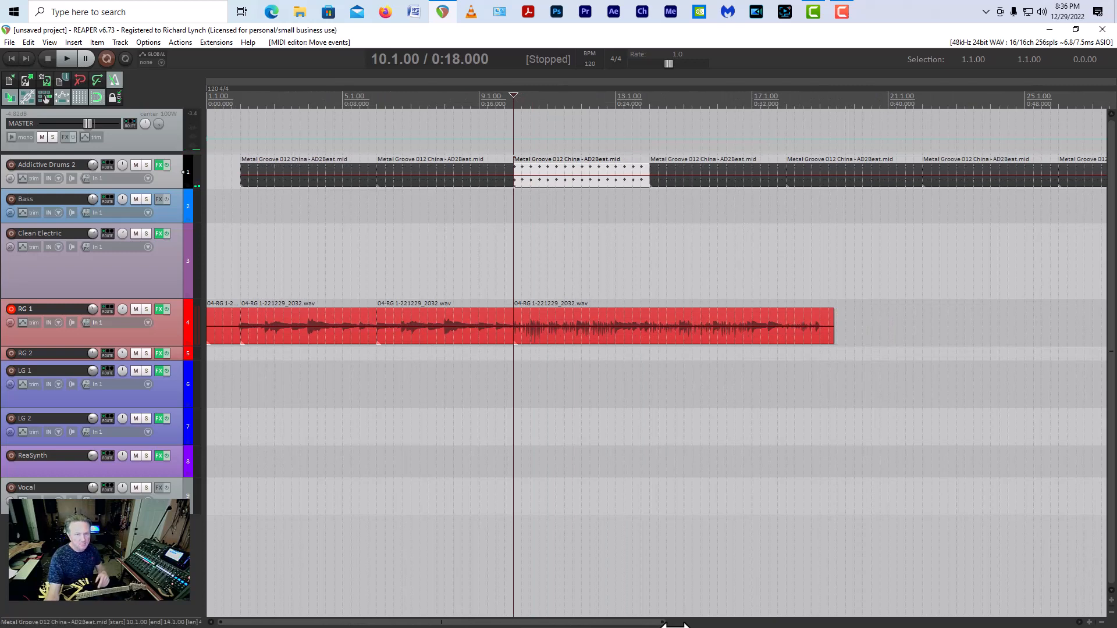
{"action": "left_click", "coordinate": [652, 244]}
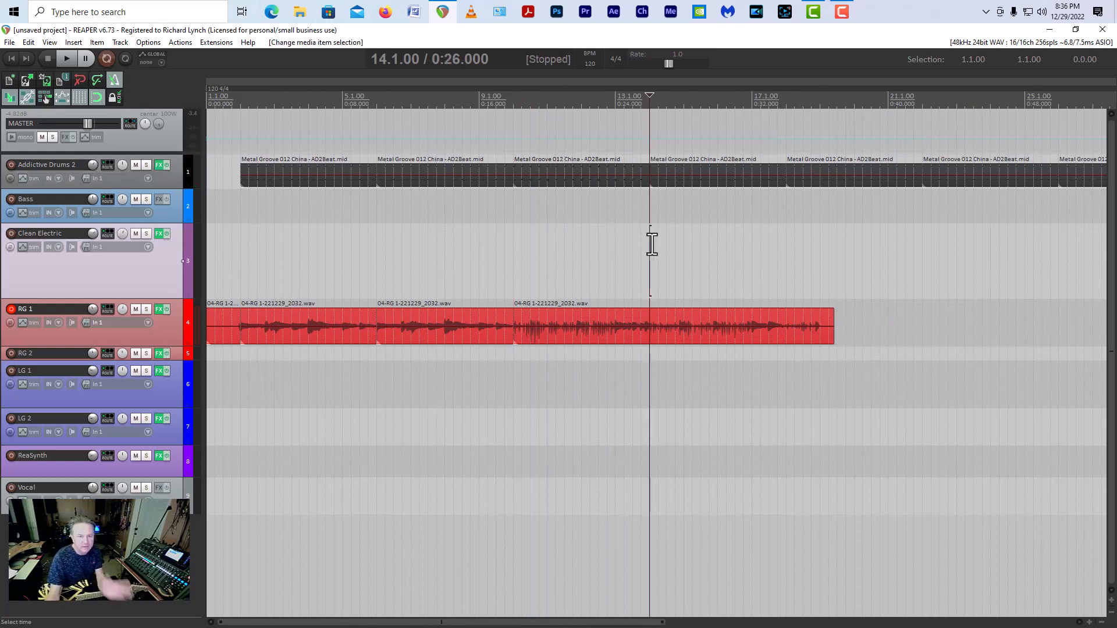
{"action": "key", "text": "ctrl+a"}
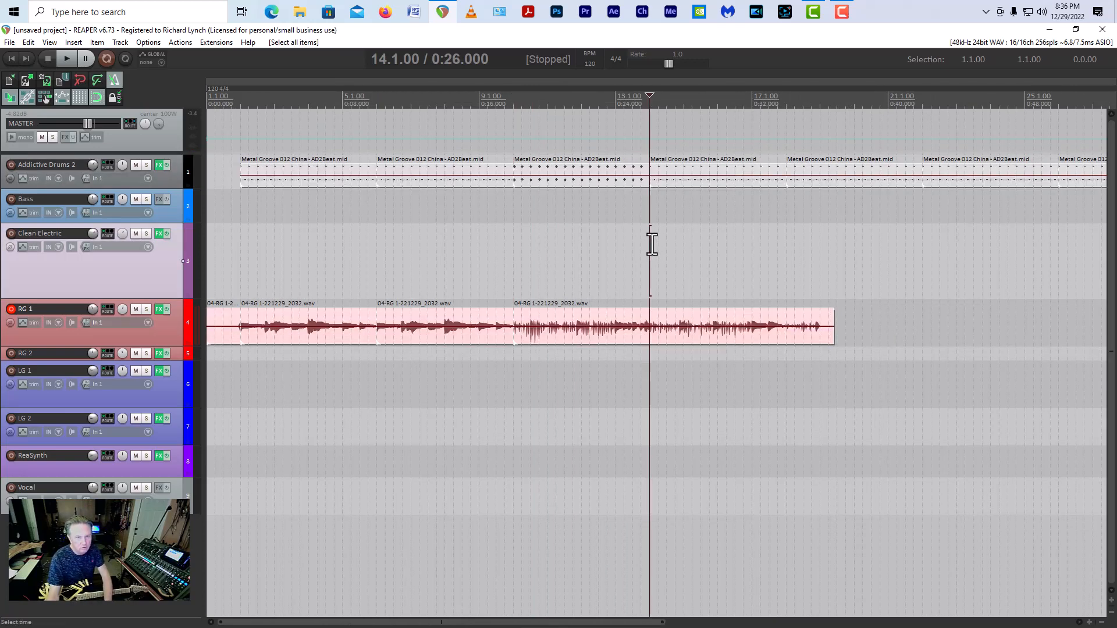
{"action": "key", "text": "s"}
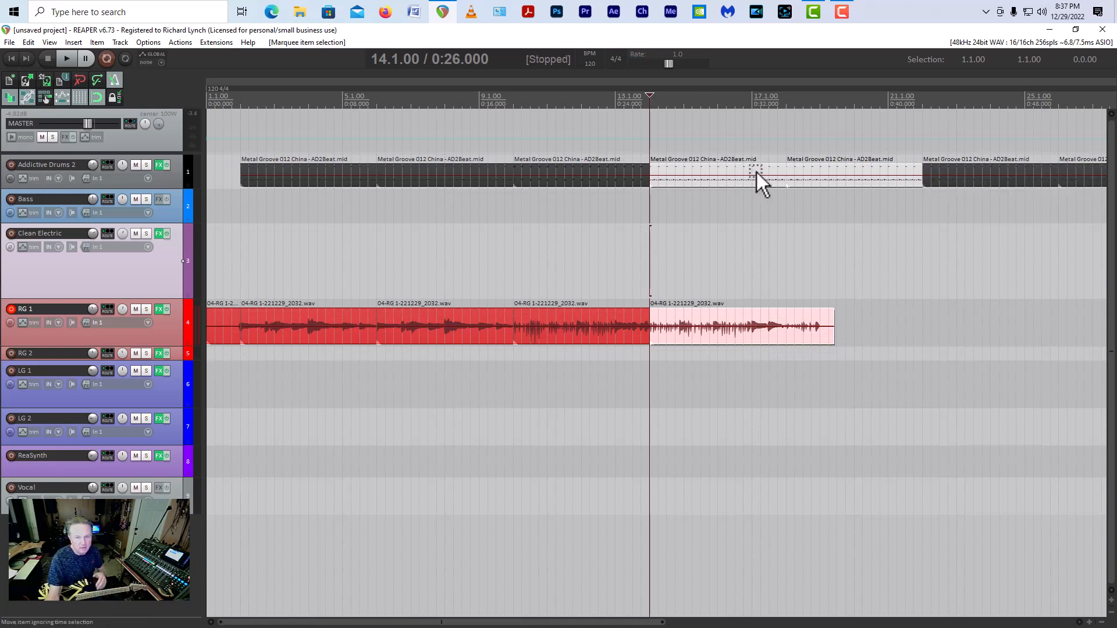
{"action": "key", "text": "Delete"}
{"action": "left_click_drag", "start_coordinate": [755, 170], "coordinate": [1105, 175]}
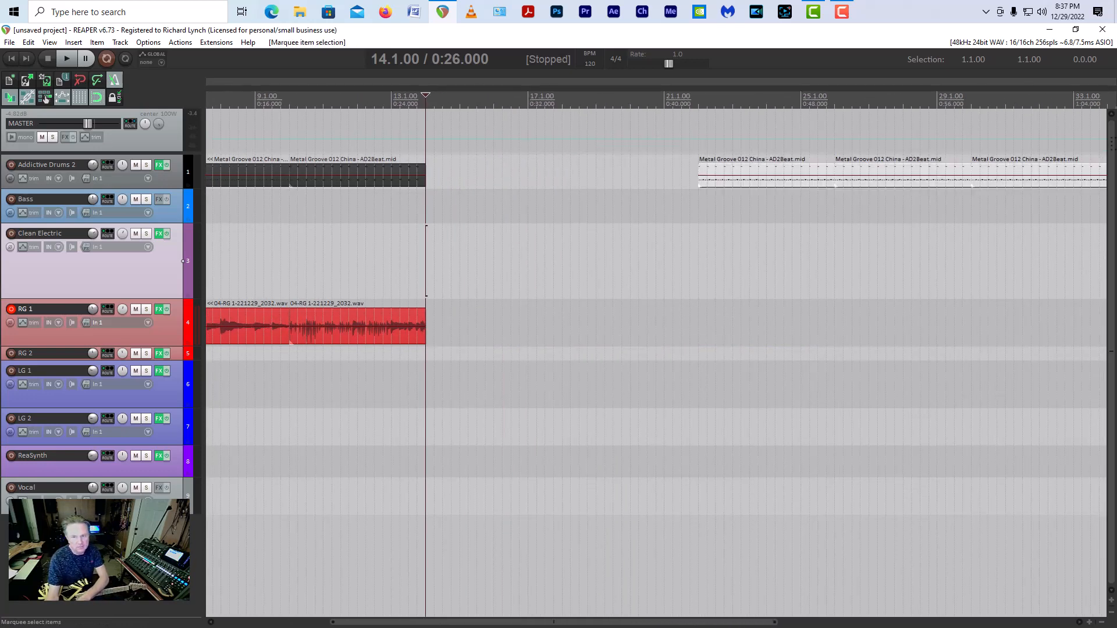
{"action": "key", "text": "Delete"}
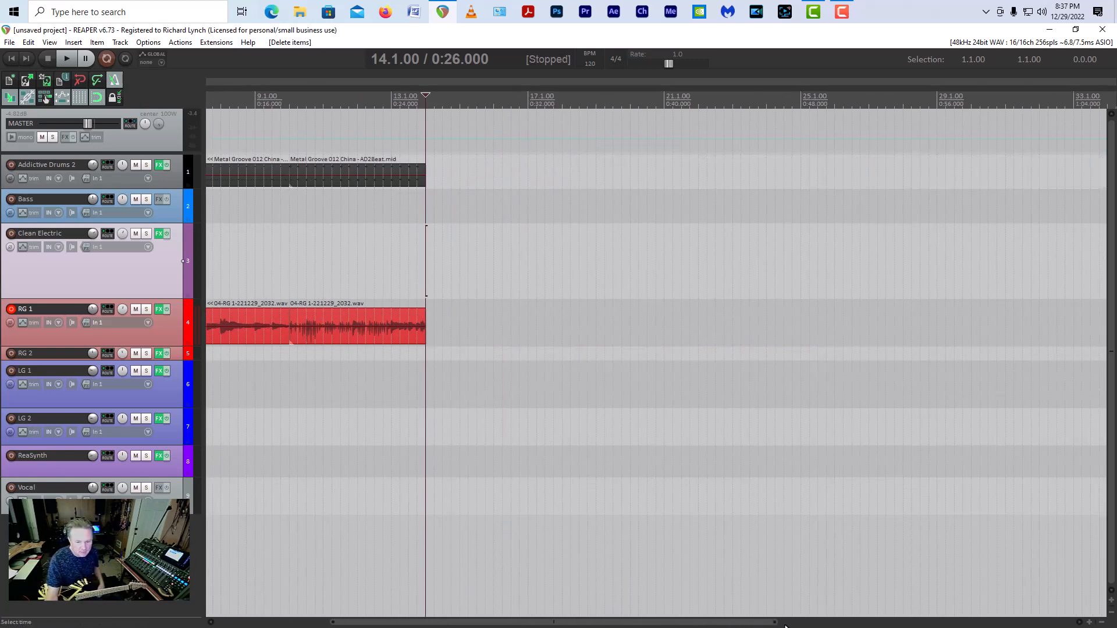
{"action": "left_click_drag", "start_coordinate": [775, 622], "coordinate": [599, 625]}
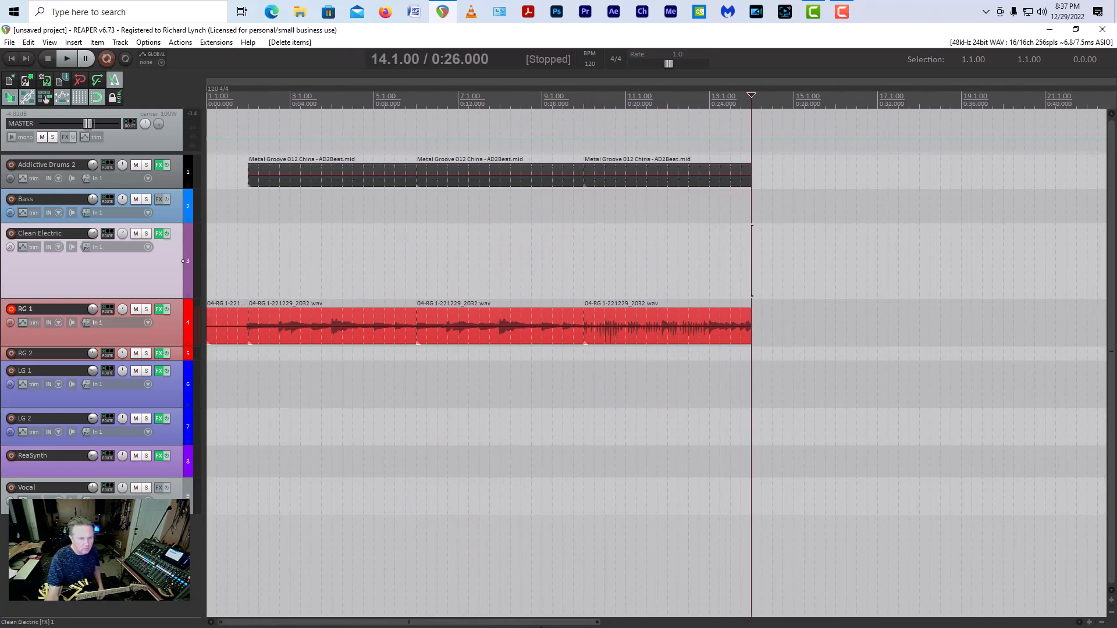
Step: Try copying the drum items of bars 2 to 9 and the guitar items of bars 2 to 13 to bar 14
{"action": "left_click", "coordinate": [309, 336]}
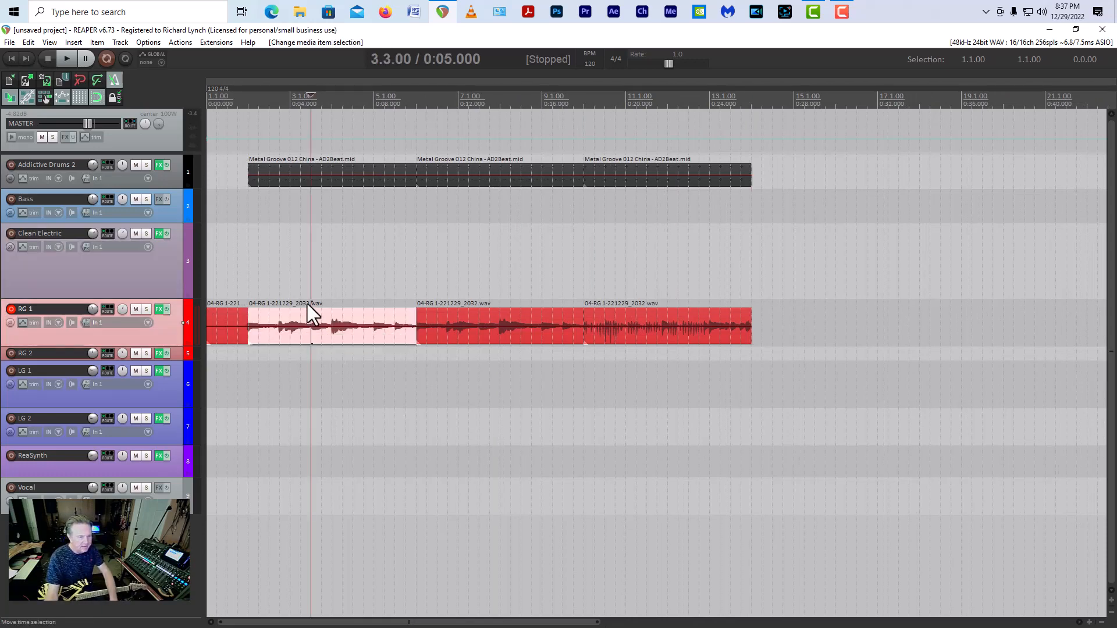
{"action": "left_click", "coordinate": [342, 182], "text": "shift"}
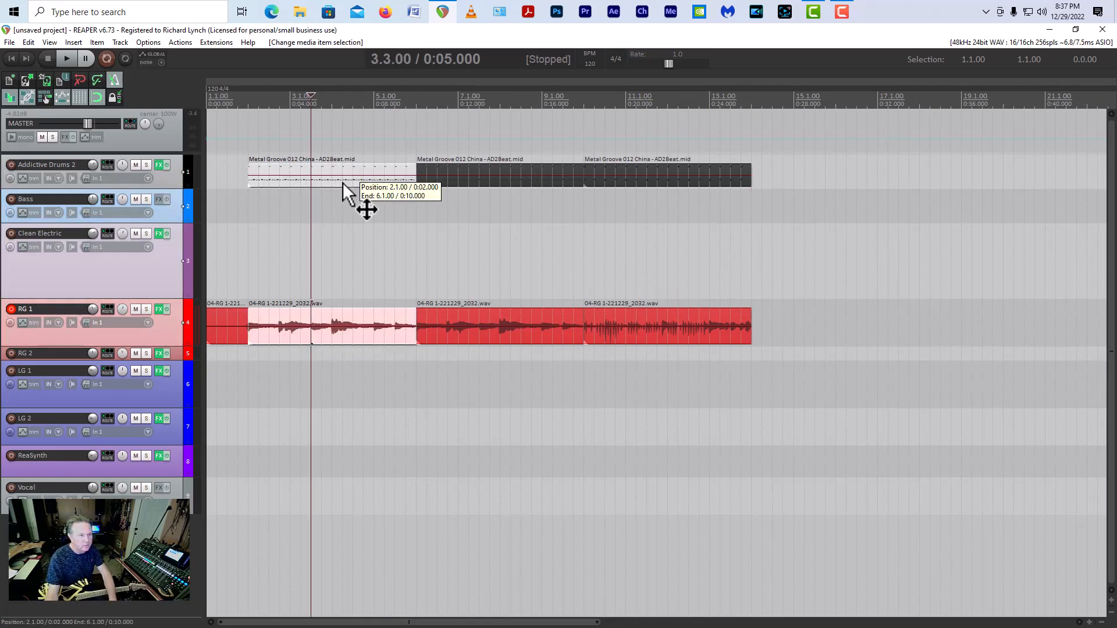
{"action": "left_click", "coordinate": [487, 179], "text": "shift"}
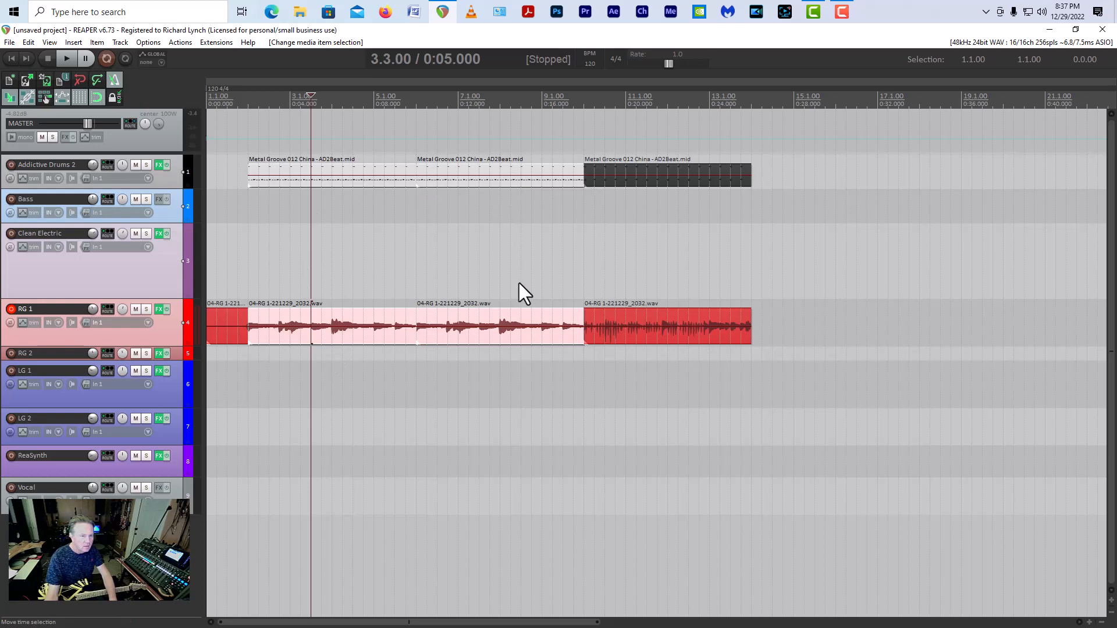
{"action": "left_click", "coordinate": [651, 336], "text": "shift"}
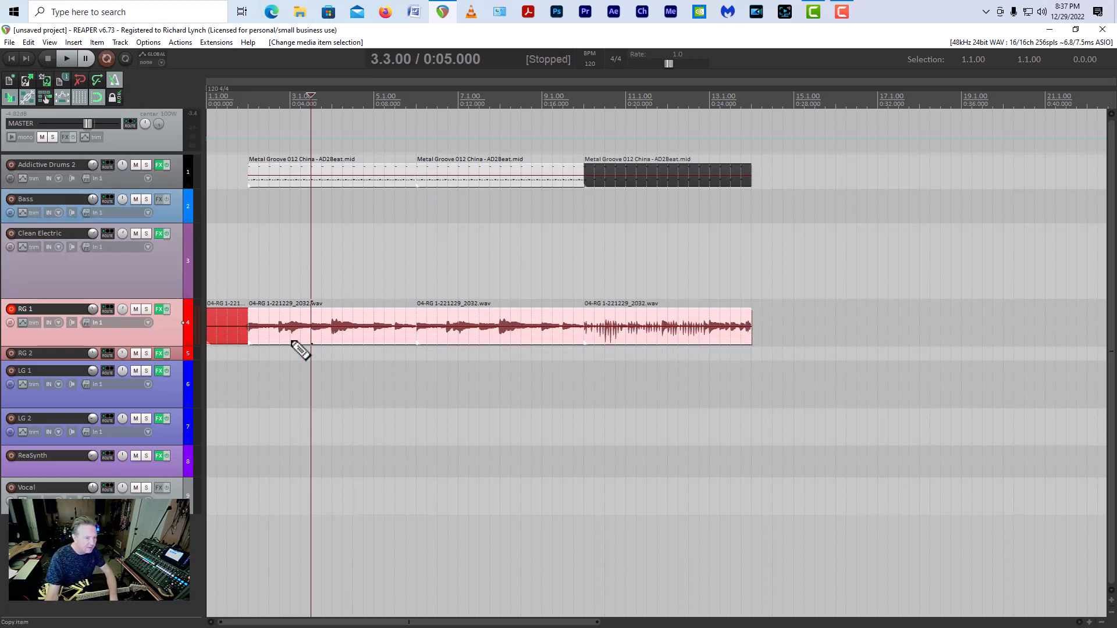
{"action": "left_click_drag", "start_coordinate": [271, 349], "coordinate": [784, 317]}
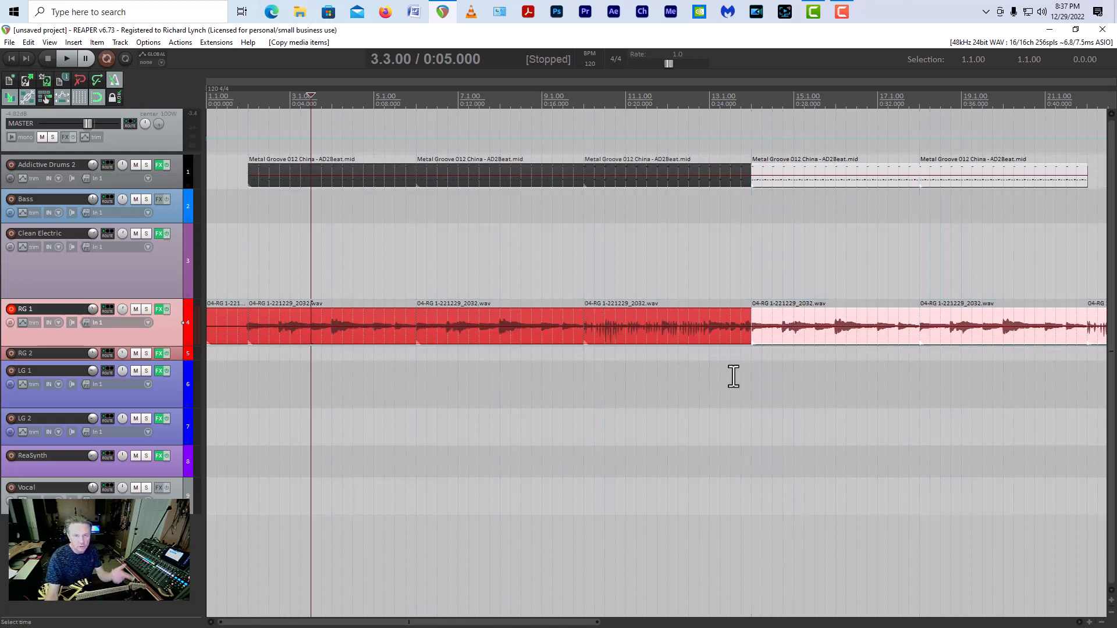
Step: Play the transition from bar 12 and remove the copied drum and guitar items from bar 14 onward
{"action": "left_click", "coordinate": [668, 376]}
{"action": "key", "text": "space"}
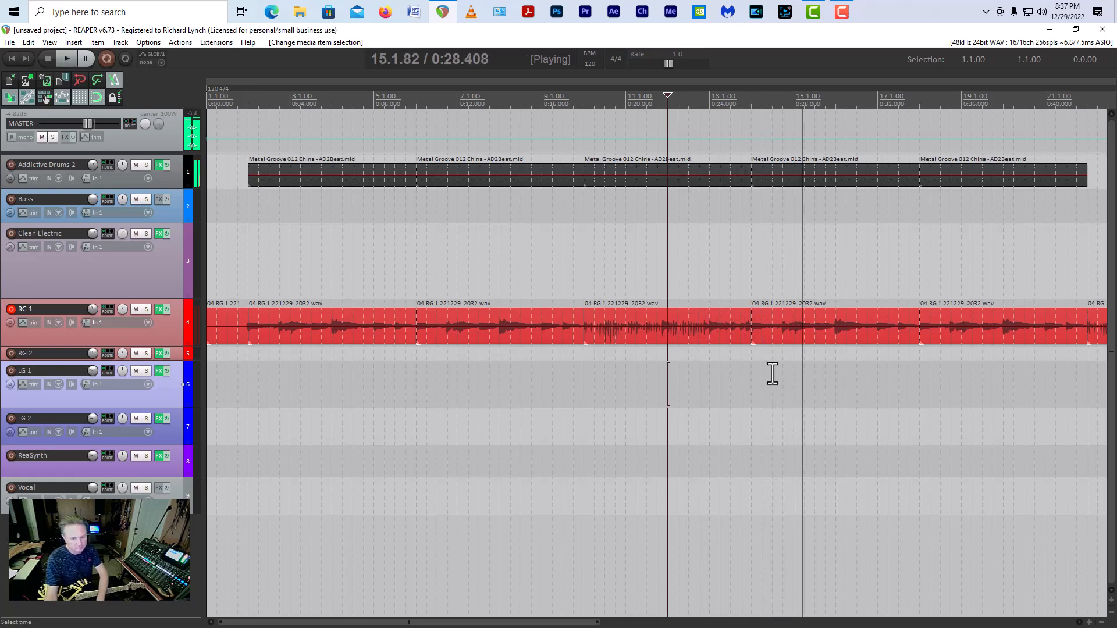
{"action": "key", "text": "space"}
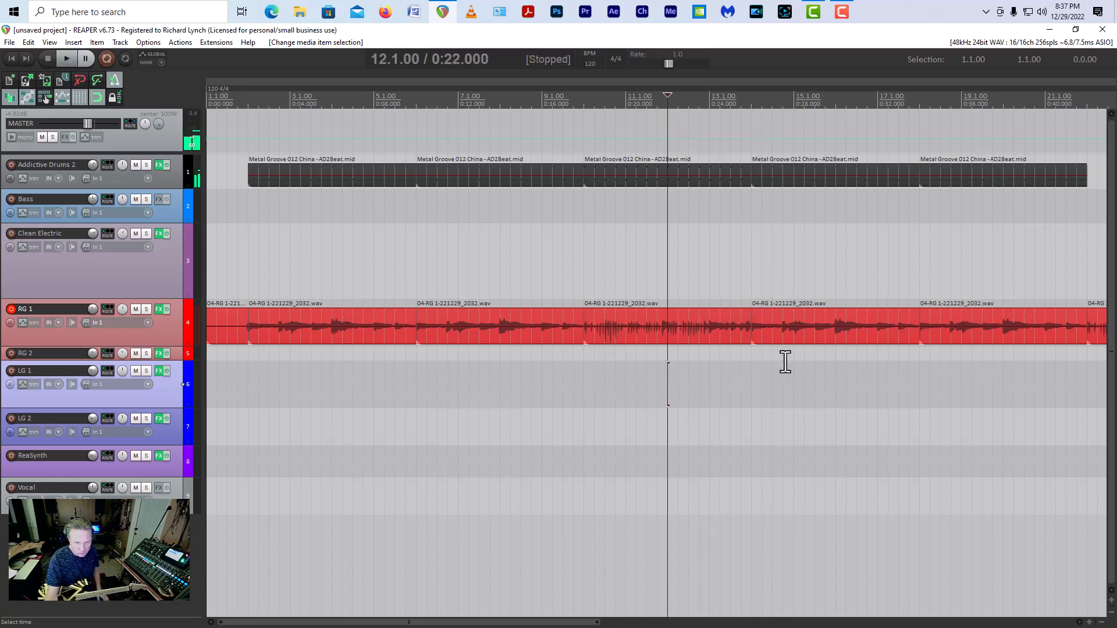
{"action": "key", "text": "s"}
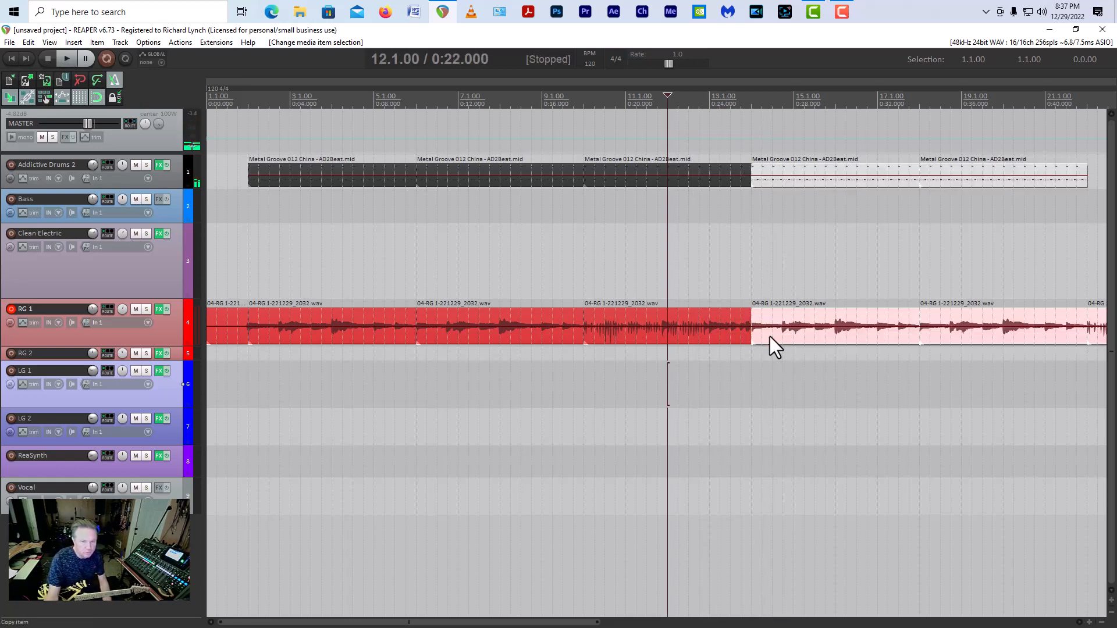
{"action": "key", "text": "Delete"}
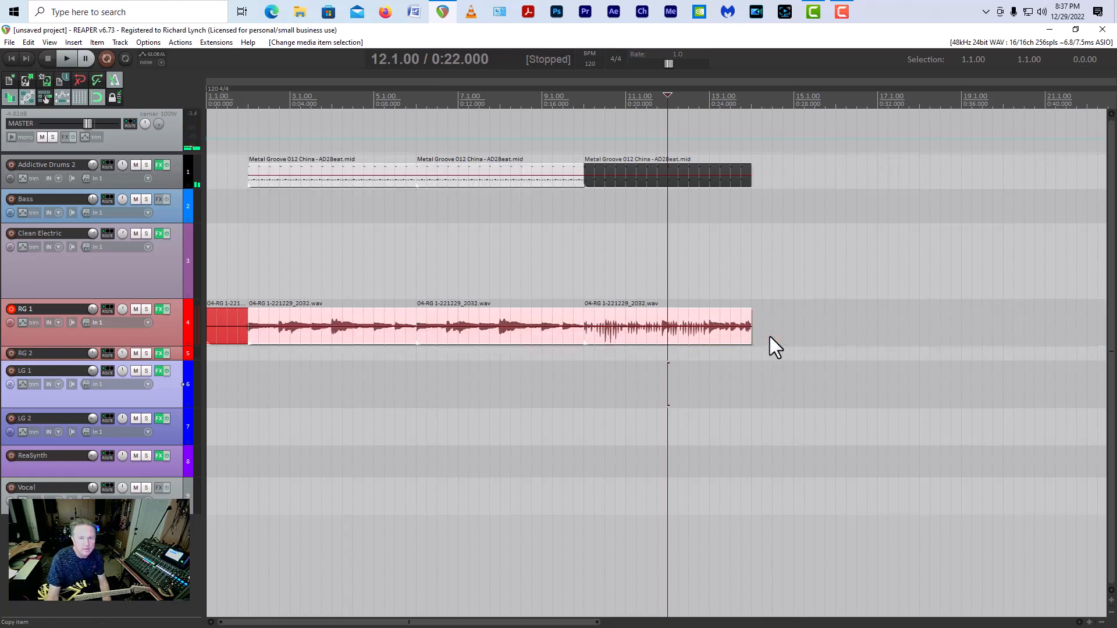
Step: Copy the drum and guitar items of bars 10 to 13 to bar 14, and those of bars 6 to 9 to bar 18
{"action": "left_click", "coordinate": [583, 340]}
{"action": "left_click_drag", "start_coordinate": [723, 386], "coordinate": [770, 167]}
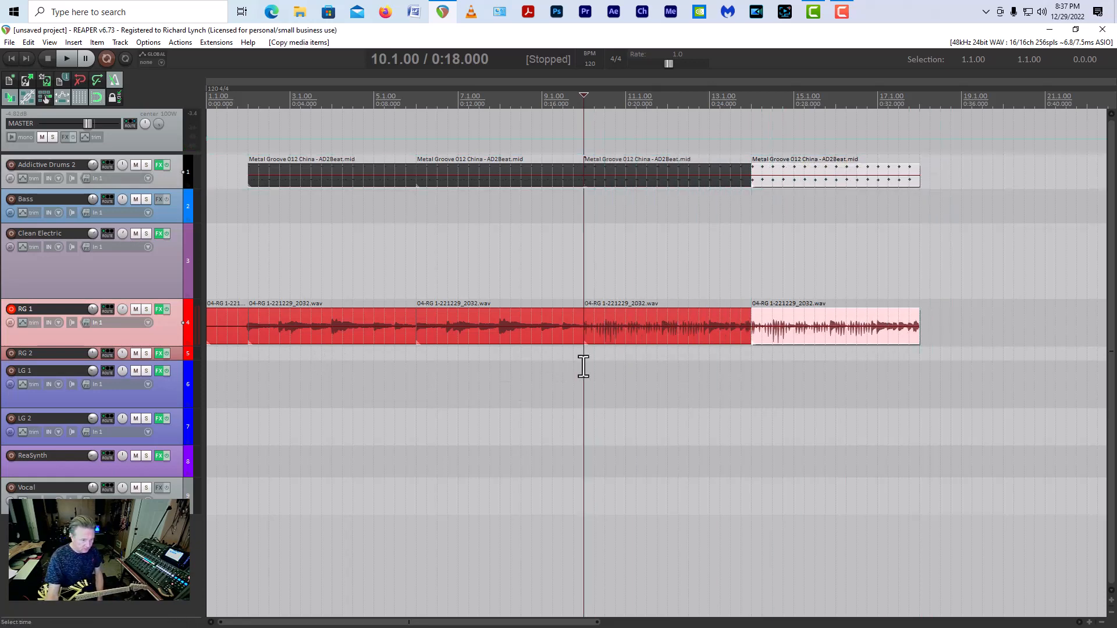
{"action": "left_click_drag", "start_coordinate": [551, 373], "coordinate": [948, 179]}
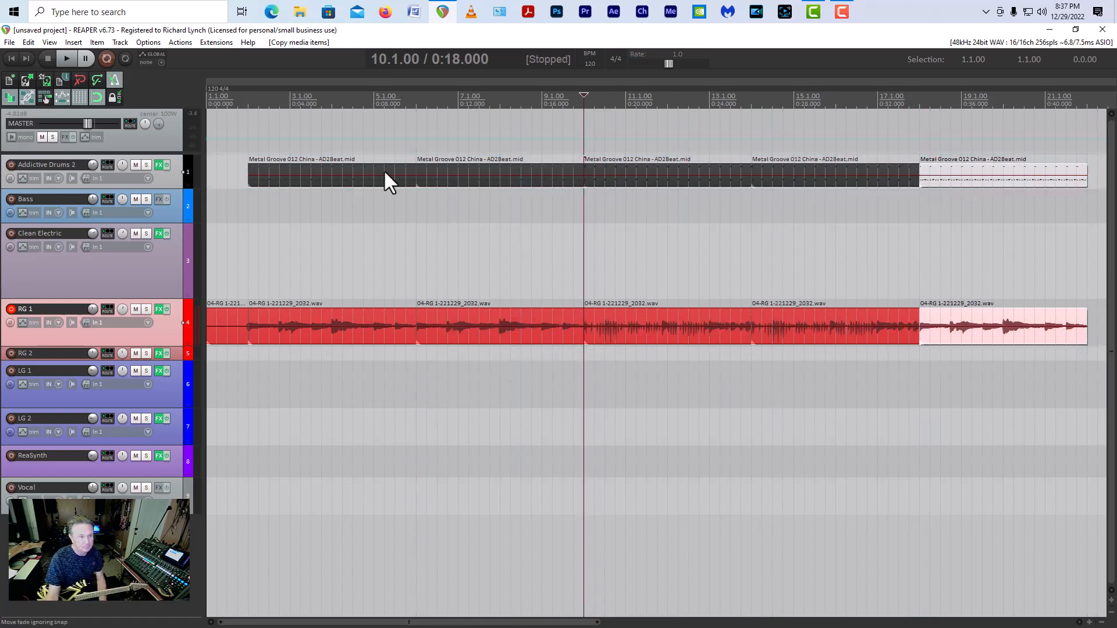
Step: Play the arrangement from the project start to check the drums against the guitar
{"action": "left_click", "coordinate": [11, 58]}
{"action": "left_click", "coordinate": [67, 57]}
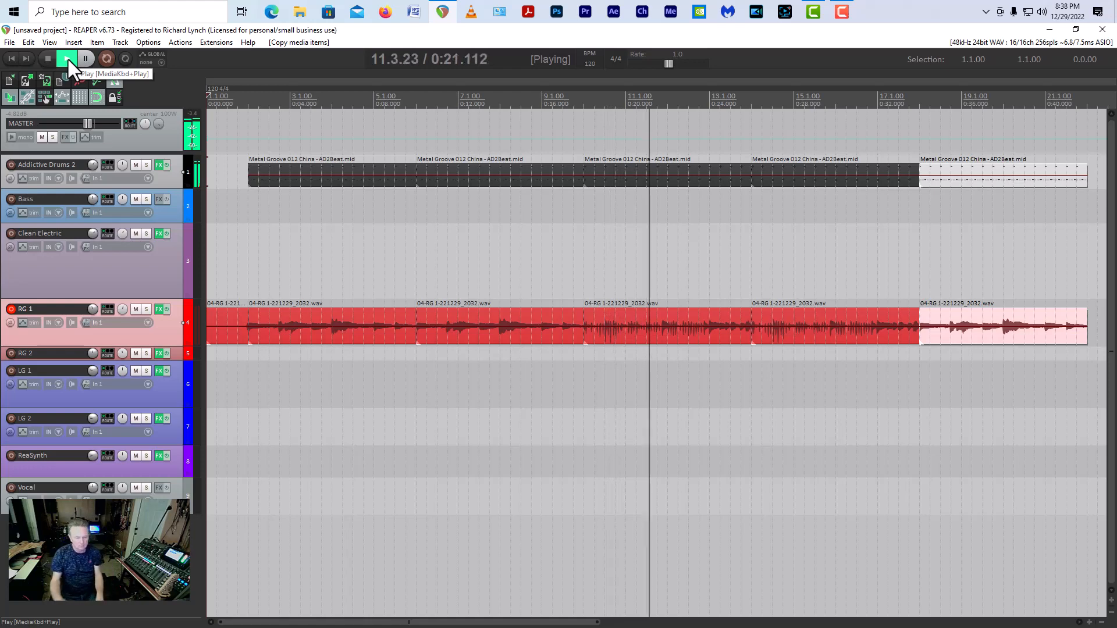
{"action": "key", "text": "space"}
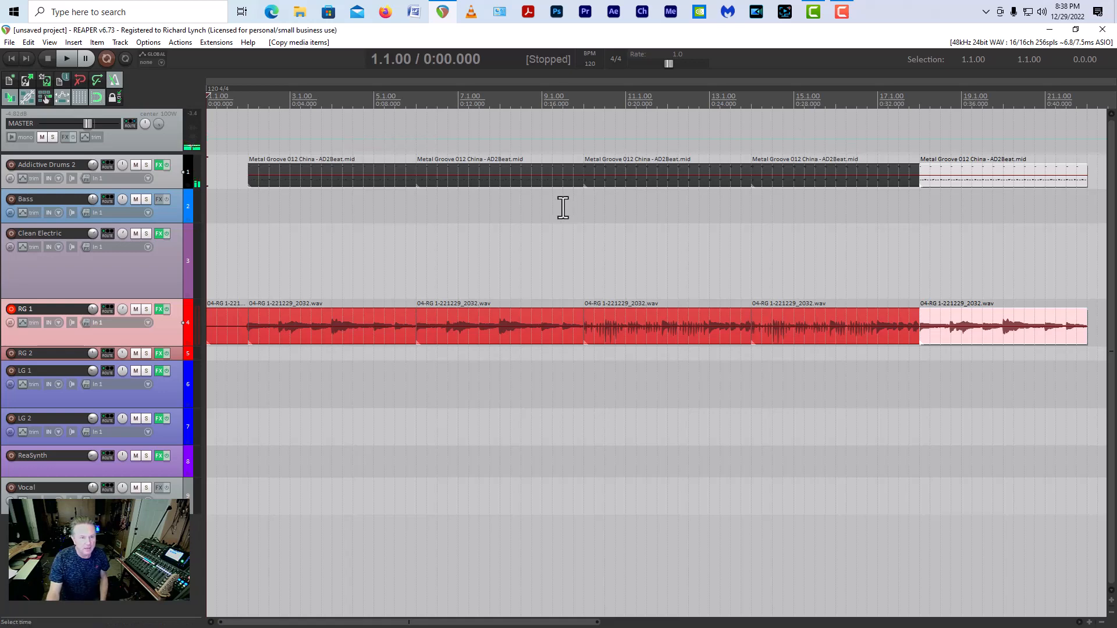
Step: Open Addictive Drums 2 on the drum track, list only the Diabolic fills, and move its window below the drum items
{"action": "left_click", "coordinate": [159, 166]}
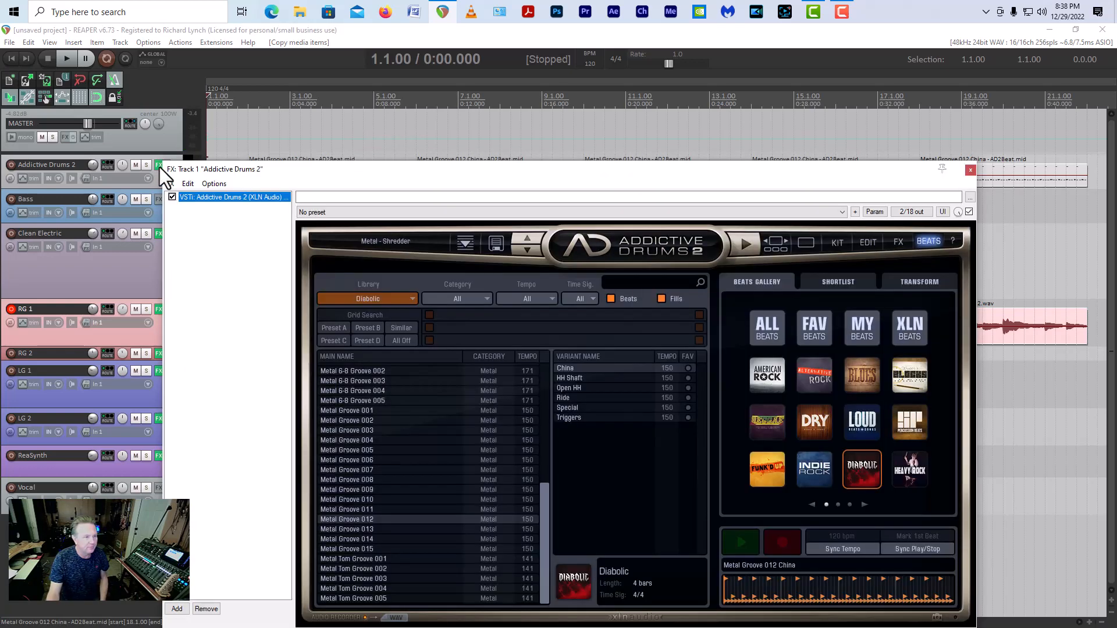
{"action": "left_click", "coordinate": [610, 298]}
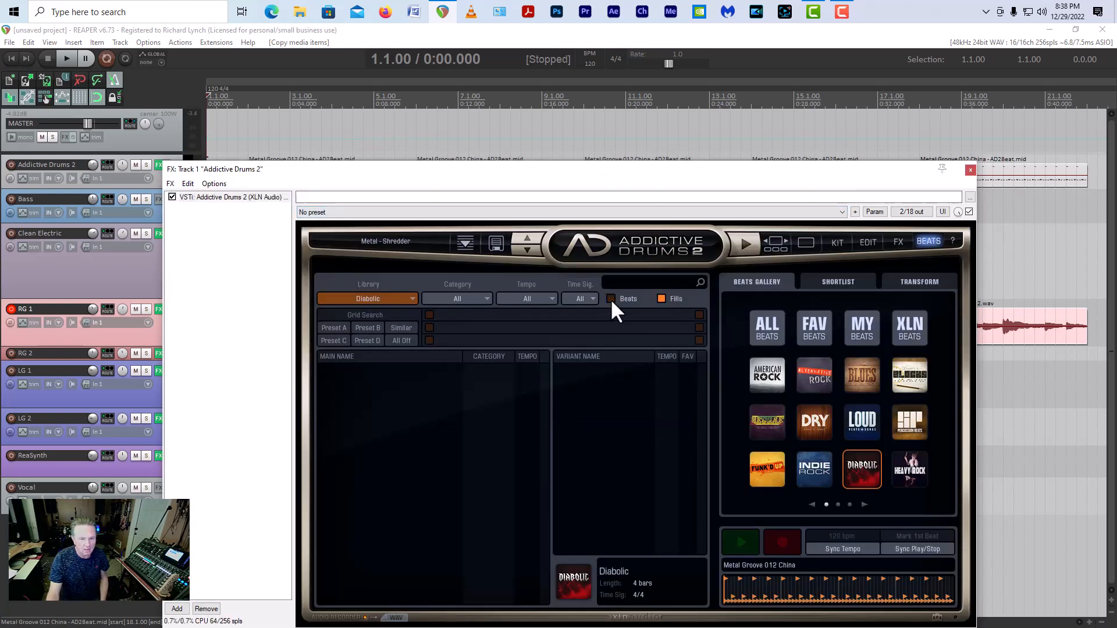
{"action": "left_click_drag", "start_coordinate": [677, 176], "coordinate": [662, 282]}
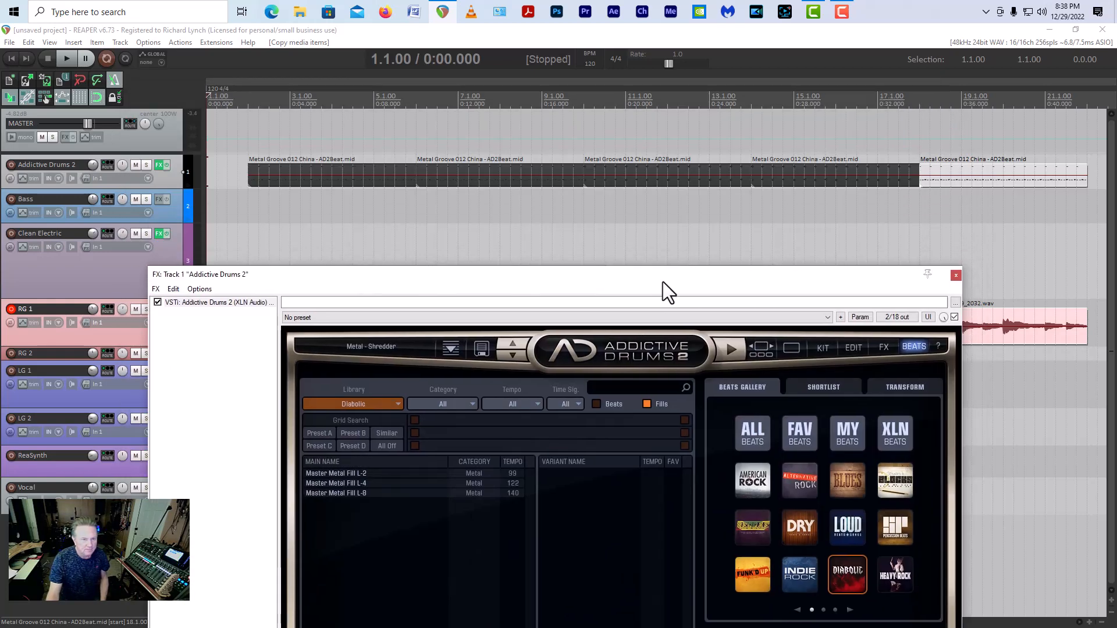
Step: Play the drums around bars 8 and 9 to find where a fill should start before bar 10
{"action": "left_click", "coordinate": [557, 219]}
{"action": "key", "text": "space"}
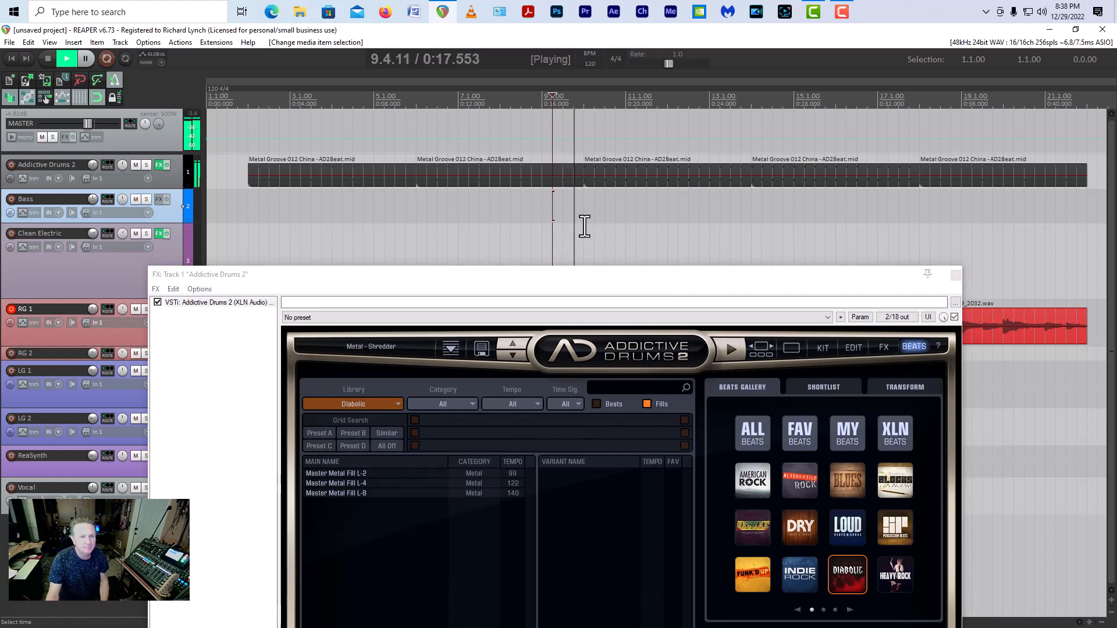
{"action": "key", "text": "space"}
{"action": "left_click", "coordinate": [542, 217]}
{"action": "left_click", "coordinate": [512, 212]}
{"action": "key", "text": "space"}
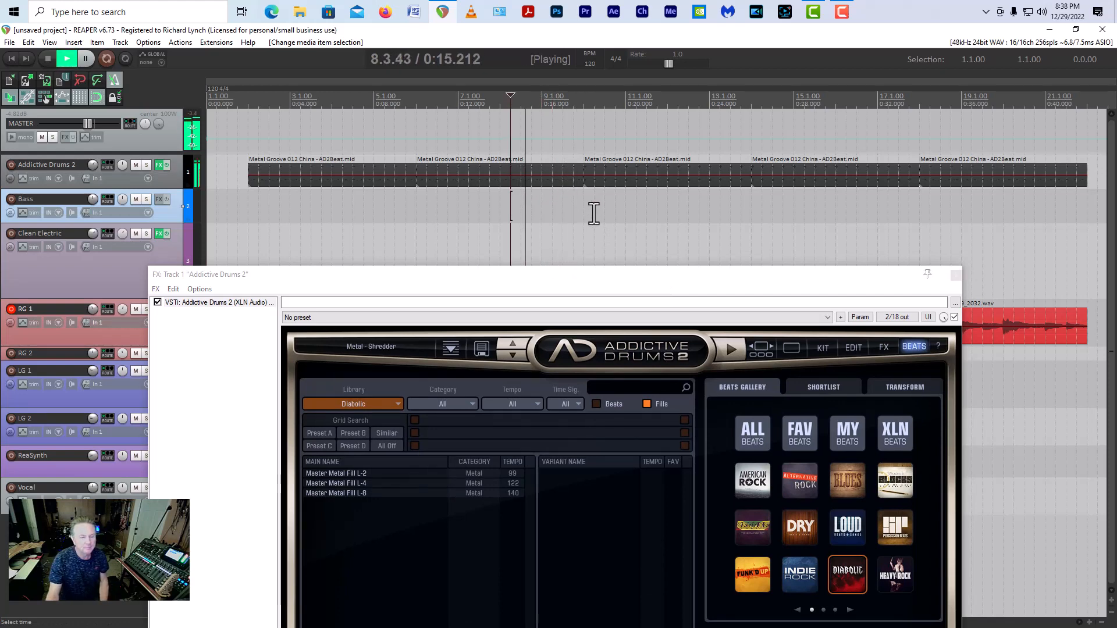
{"action": "key", "text": "space"}
Step: Split the second drum item at beats 9.2 and 9.1
{"action": "left_click", "coordinate": [554, 204]}
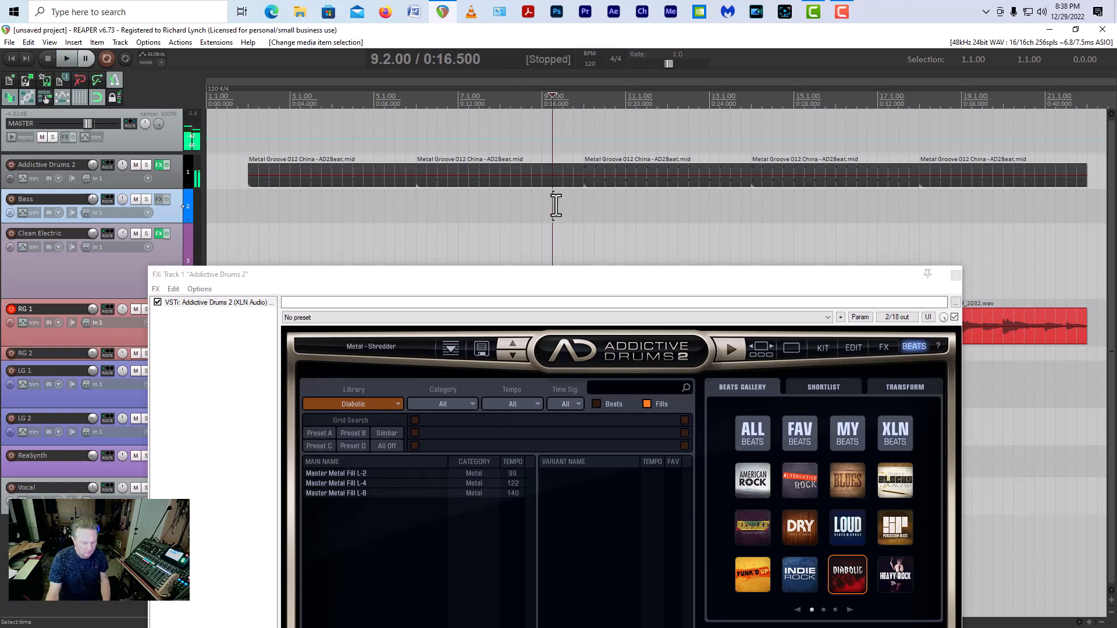
{"action": "left_click", "coordinate": [565, 185]}
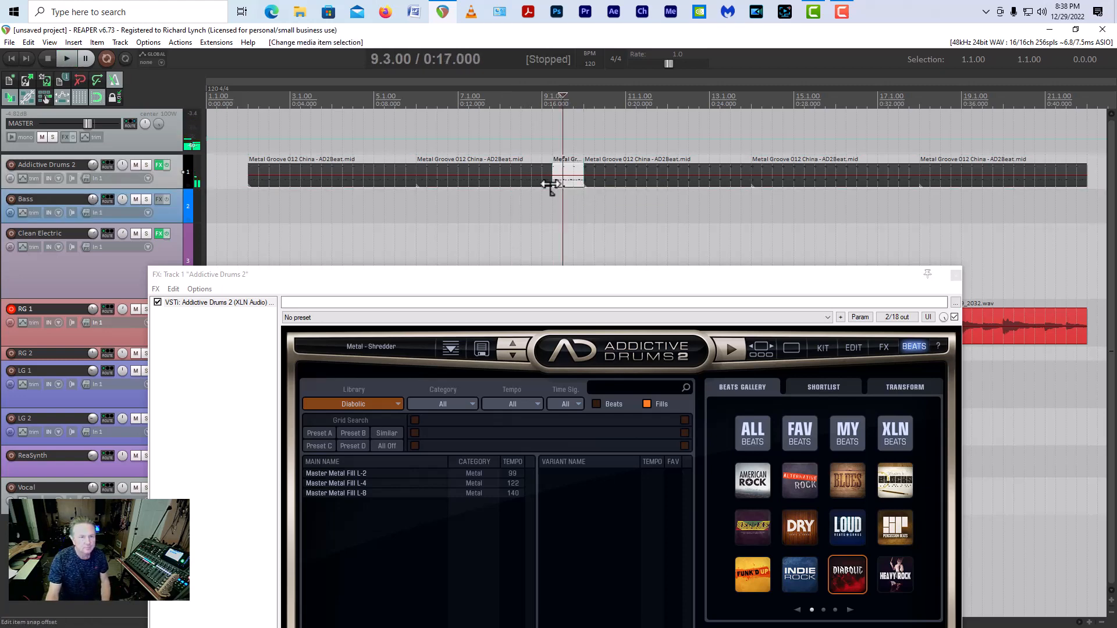
{"action": "left_click", "coordinate": [539, 184]}
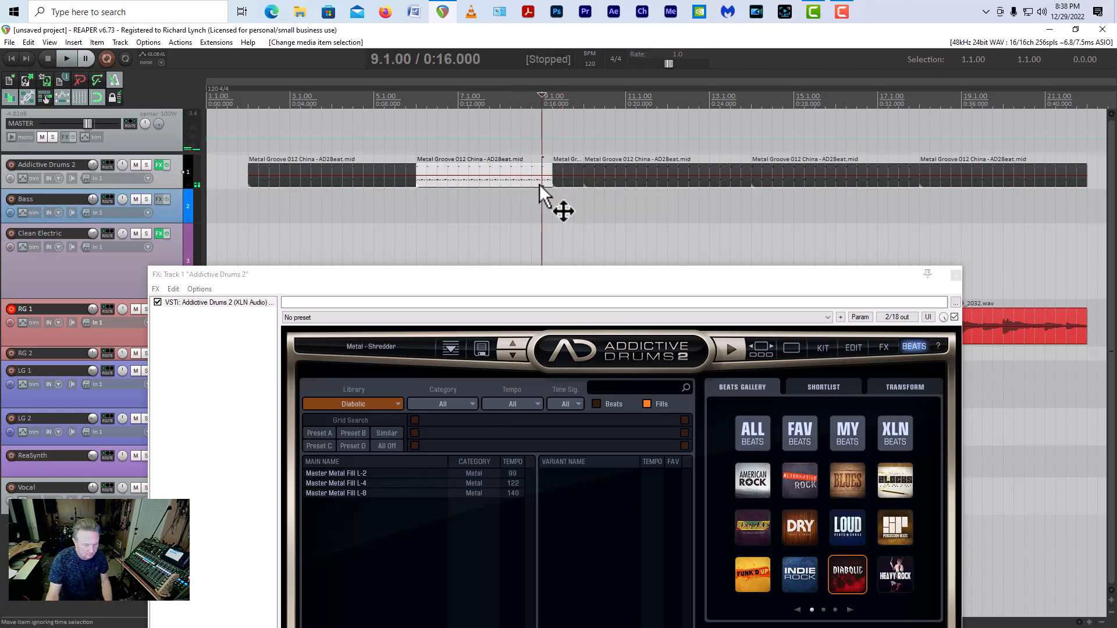
{"action": "key", "text": "s"}
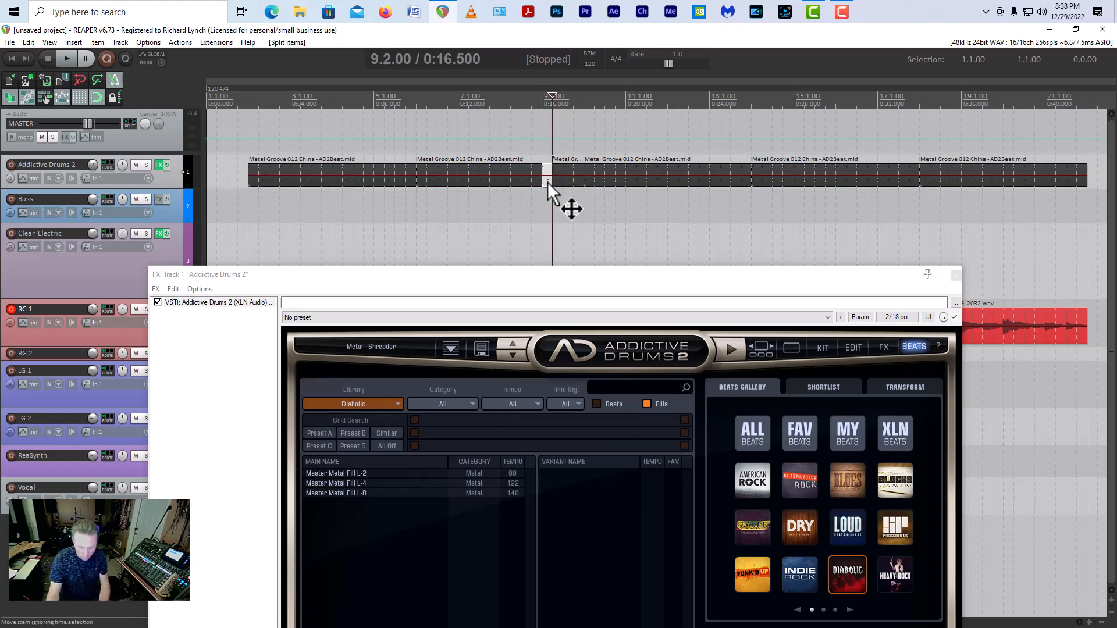
Step: Delete the two short drum pieces between beats 9.1 and 10.1 on the drum track
{"action": "key", "text": "Delete"}
{"action": "left_click", "coordinate": [564, 180]}
{"action": "key", "text": "Delete"}
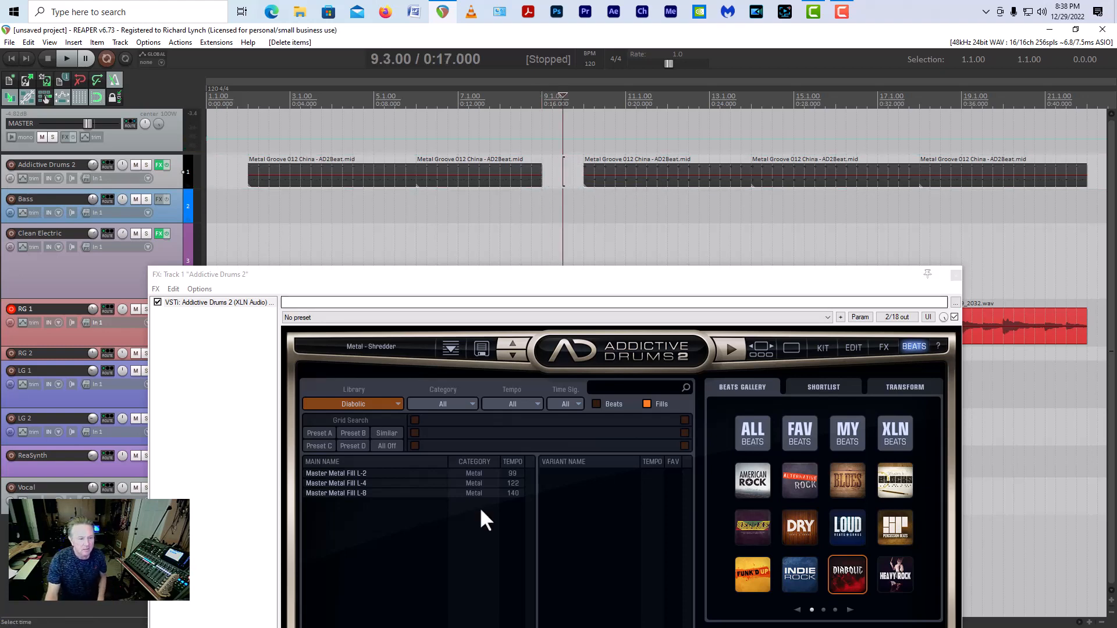
Step: Audition Master Metal Fill L-4 variants 003, 002, 007 and 006
{"action": "left_click", "coordinate": [354, 484]}
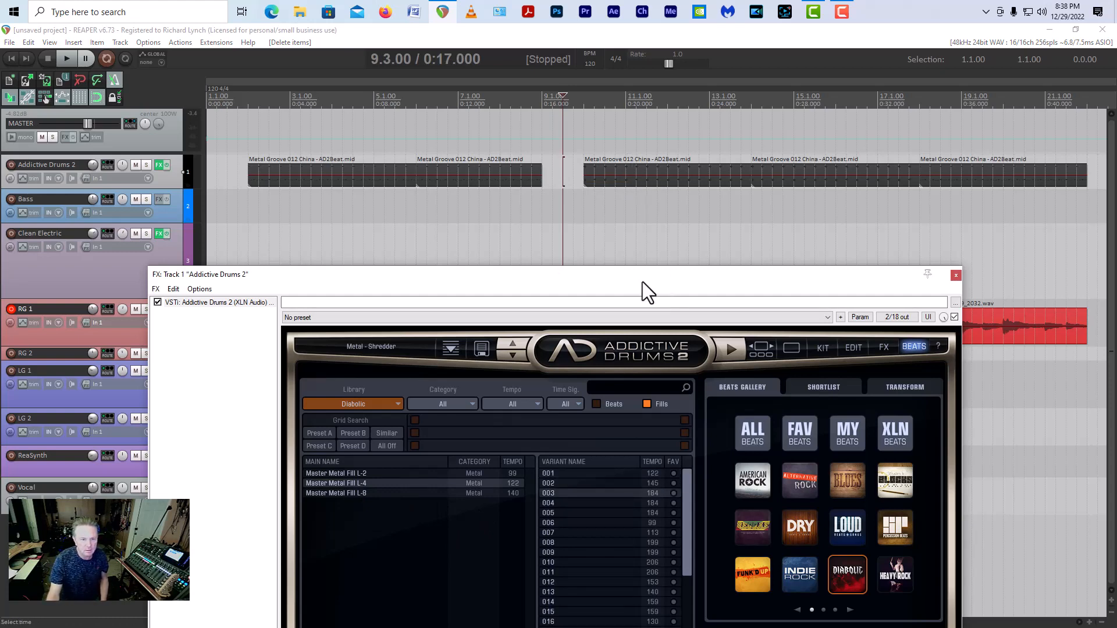
{"action": "left_click_drag", "start_coordinate": [642, 282], "coordinate": [635, 157]}
{"action": "left_click", "coordinate": [718, 520]}
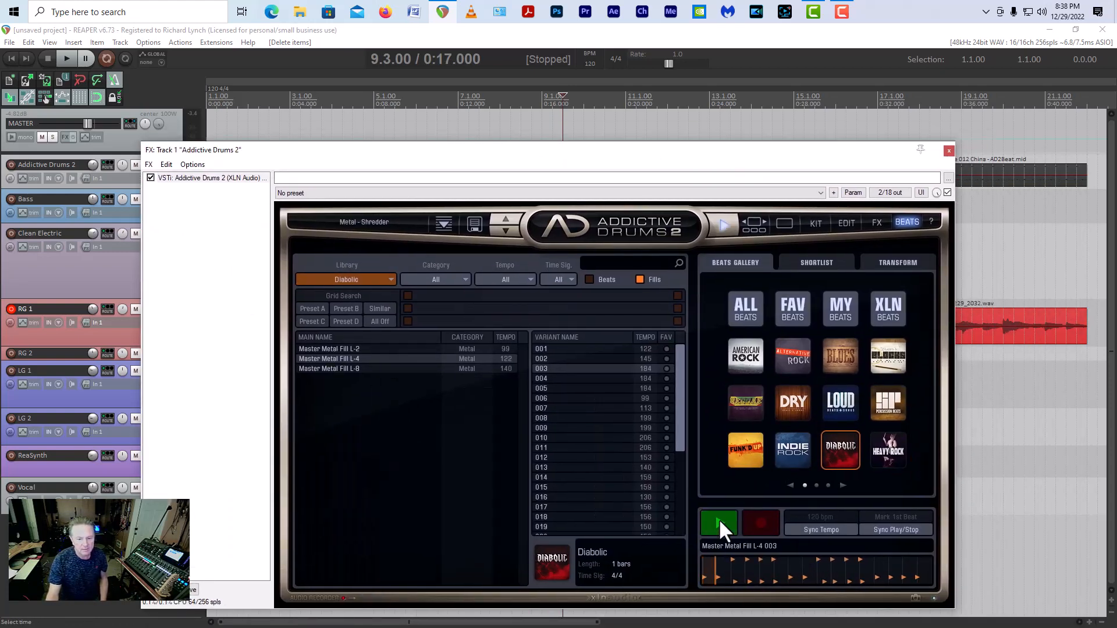
{"action": "left_click", "coordinate": [539, 358]}
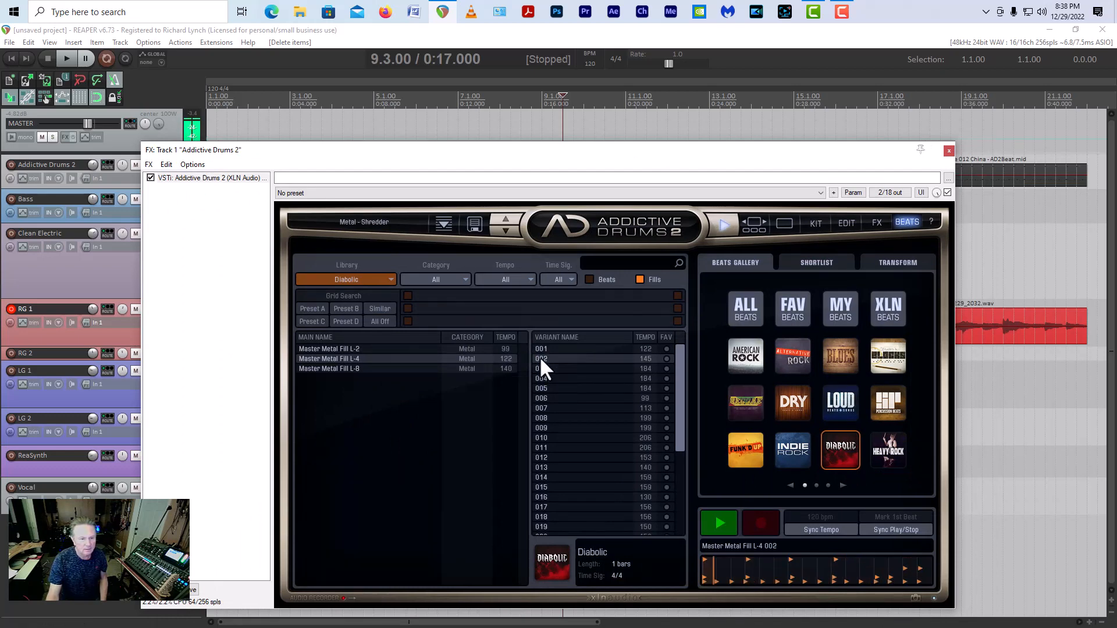
{"action": "left_click", "coordinate": [543, 407]}
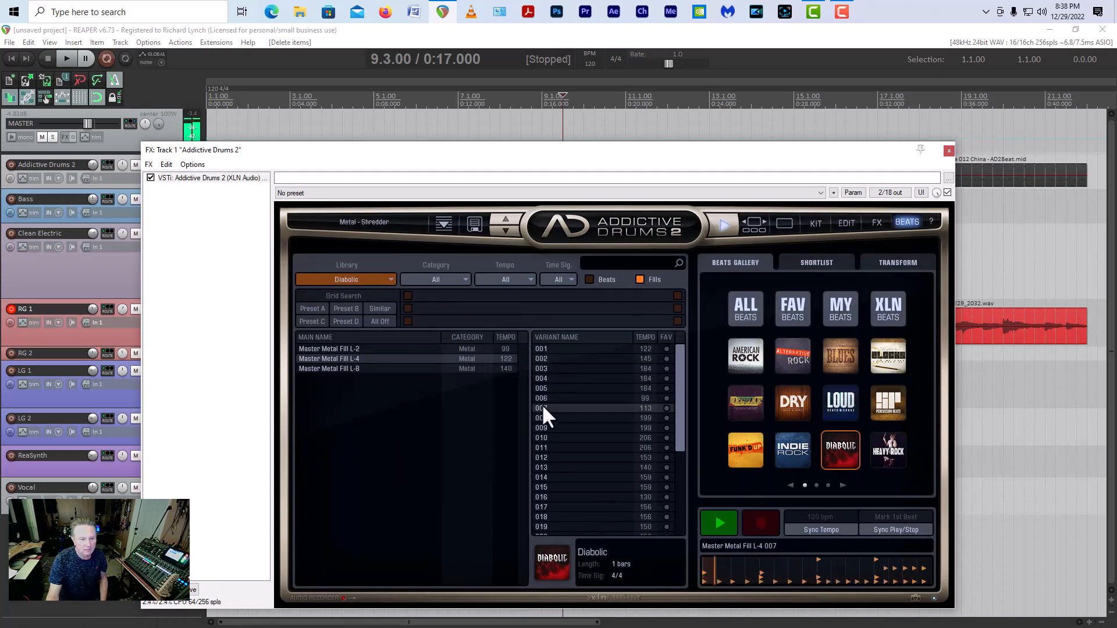
{"action": "left_click", "coordinate": [540, 399]}
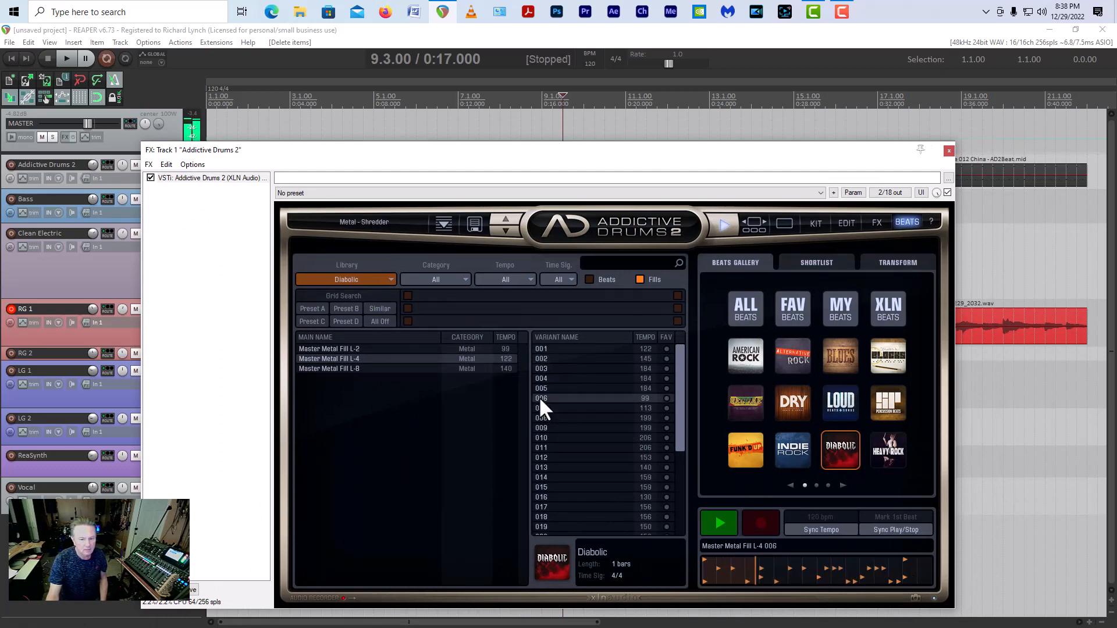
Step: Sync the fill preview to the project tempo, listen to variant 006 and stop playback
{"action": "left_click", "coordinate": [799, 529]}
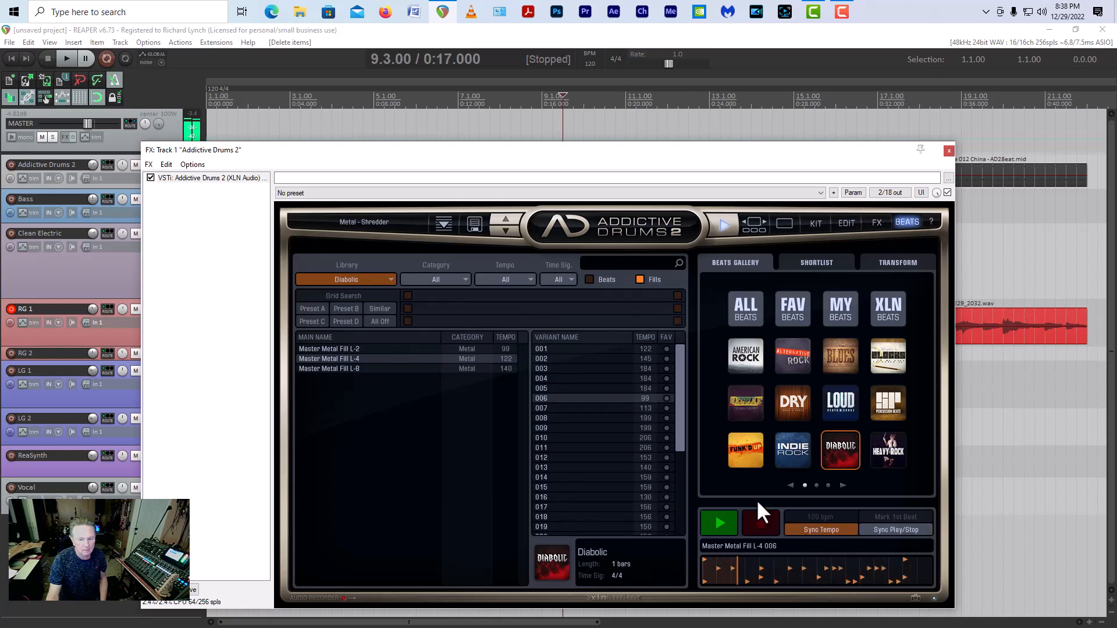
{"action": "left_click", "coordinate": [719, 525]}
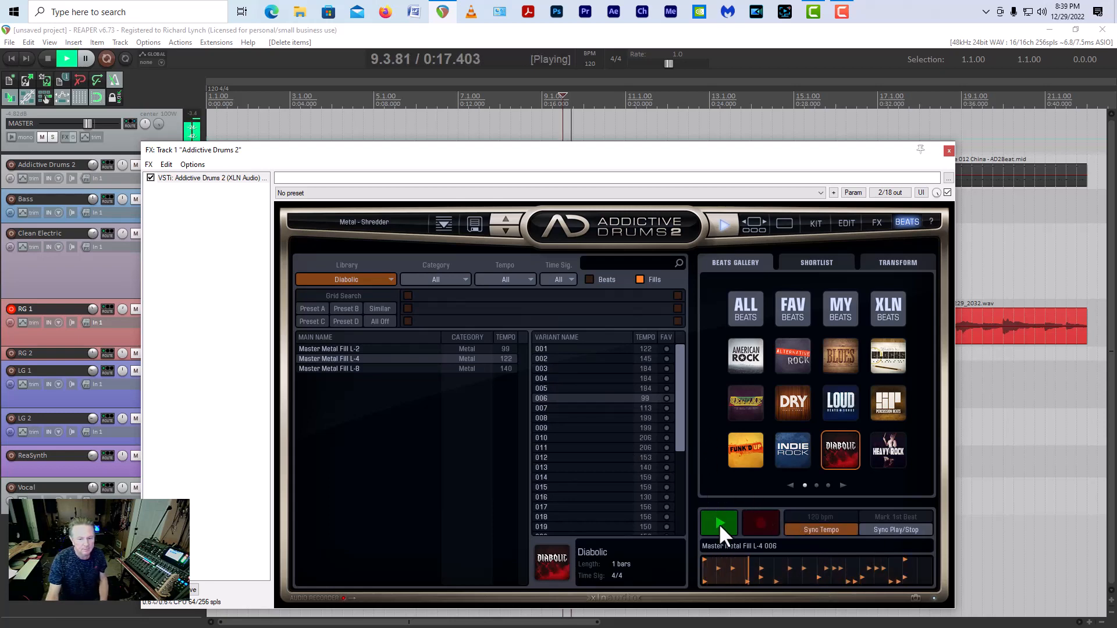
{"action": "left_click", "coordinate": [718, 522]}
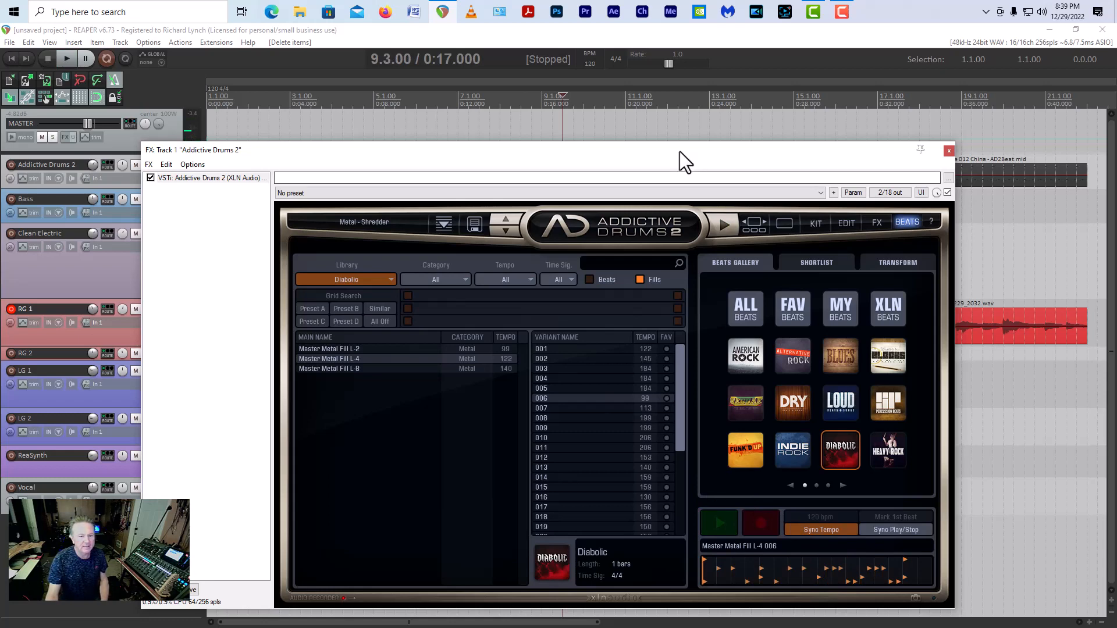
Step: Try placing Master Metal Fill L-4 variant 006 at beat 9.2 and undo back to before the short drum pieces were deleted
{"action": "left_click_drag", "start_coordinate": [680, 151], "coordinate": [670, 249]}
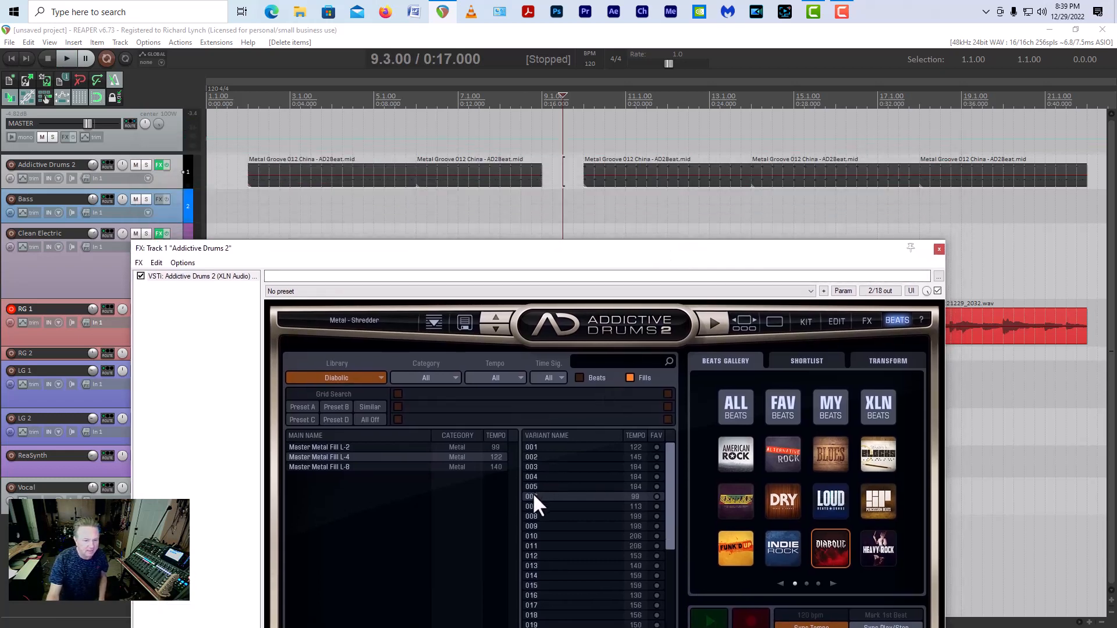
{"action": "left_click_drag", "start_coordinate": [531, 495], "coordinate": [542, 183]}
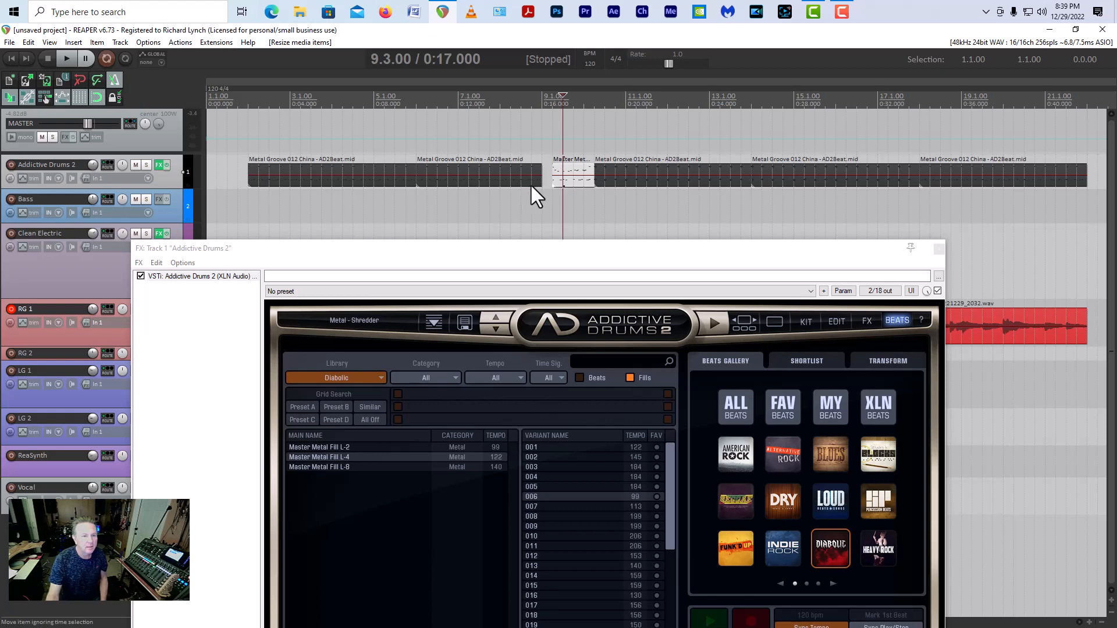
{"action": "left_click", "coordinate": [623, 220]}
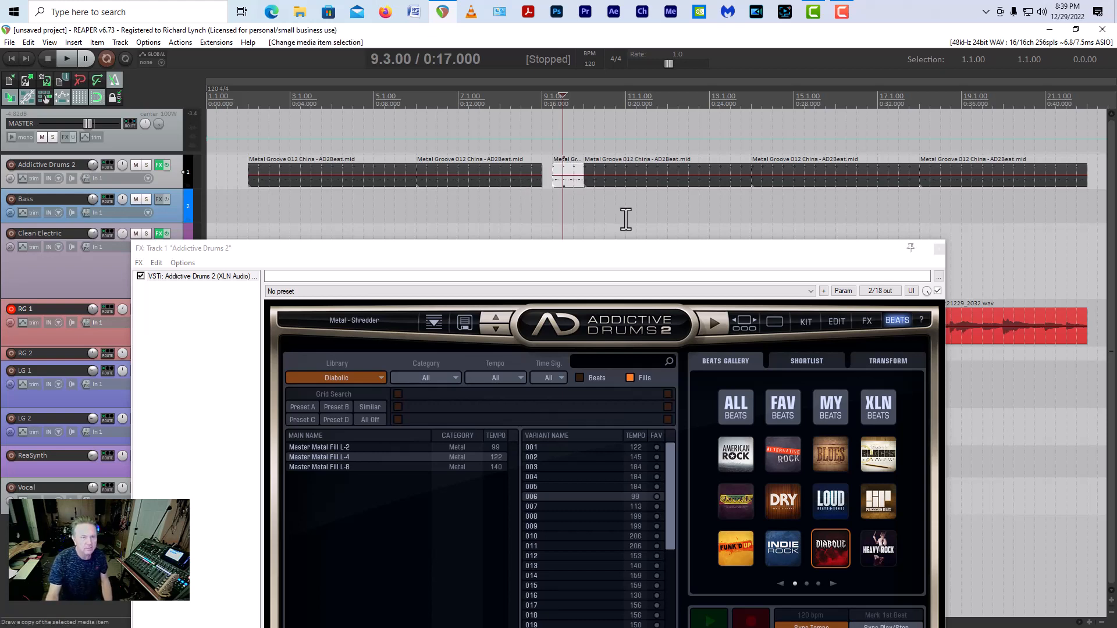
{"action": "key", "text": "s"}
{"action": "key", "text": "ctrl+z"}
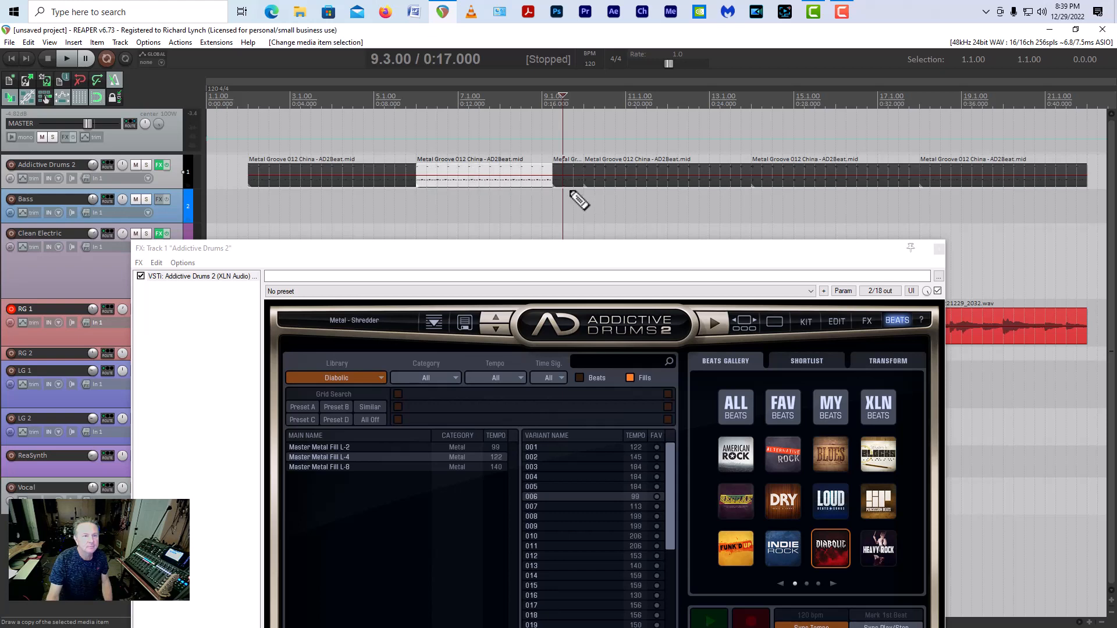
Step: Replace the drum piece between beats 9.2 and 10.1 with Master Metal Fill L-4 variant 006
{"action": "left_click", "coordinate": [560, 184]}
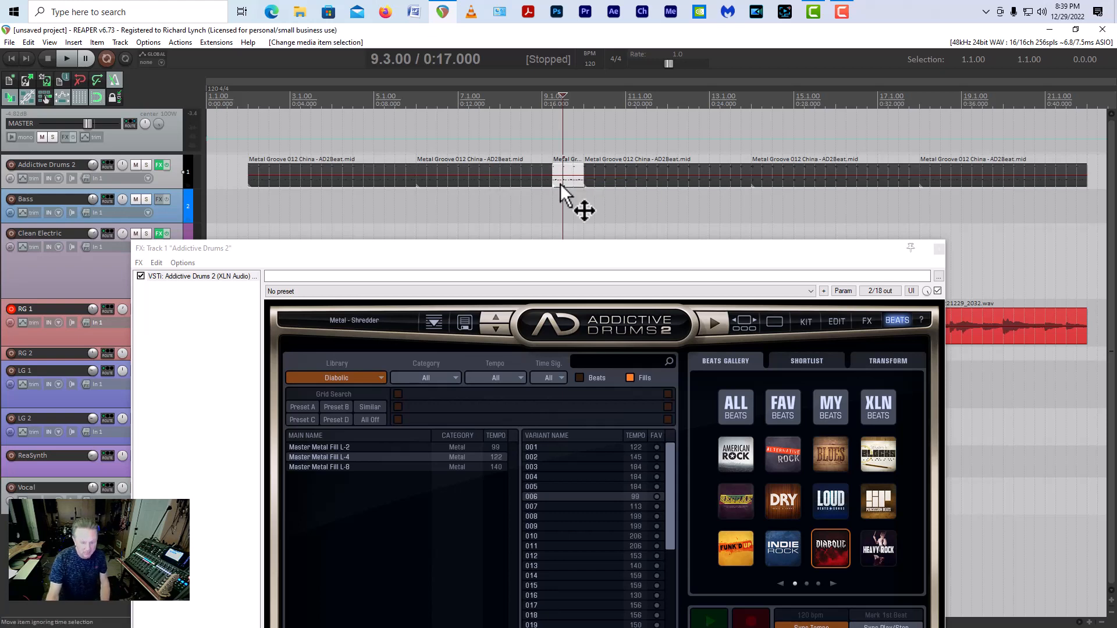
{"action": "key", "text": "space"}
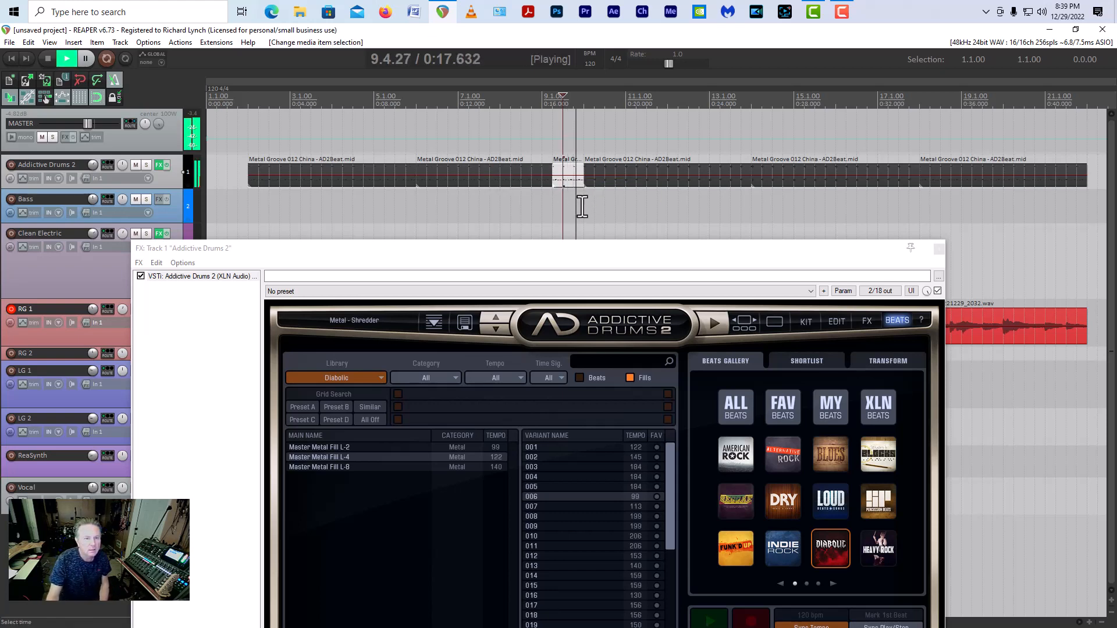
{"action": "key", "text": "space"}
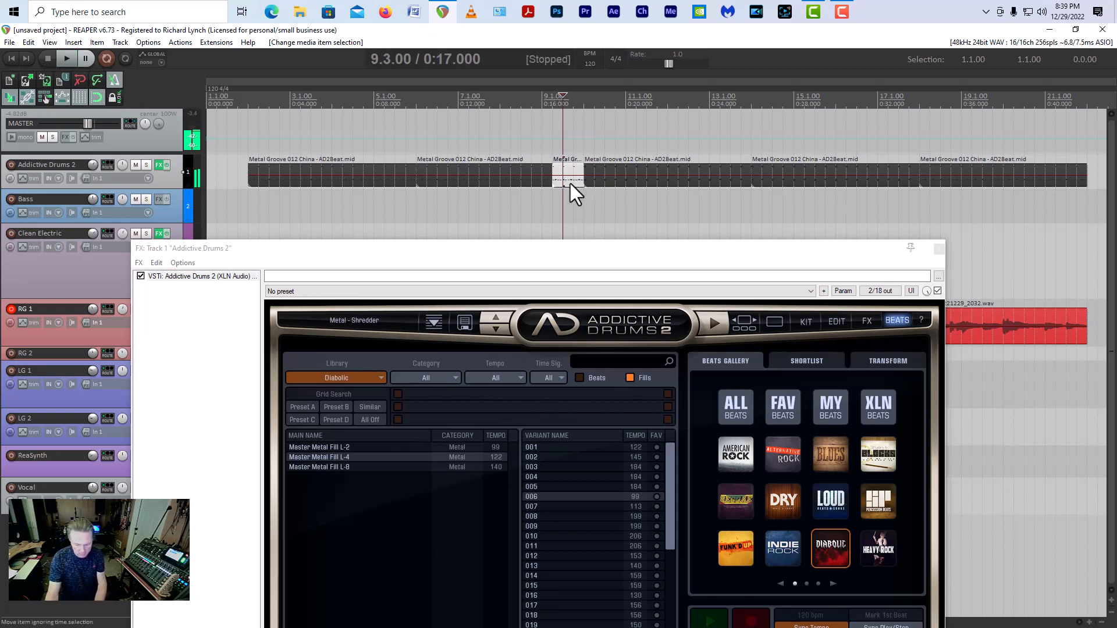
{"action": "key", "text": "Delete"}
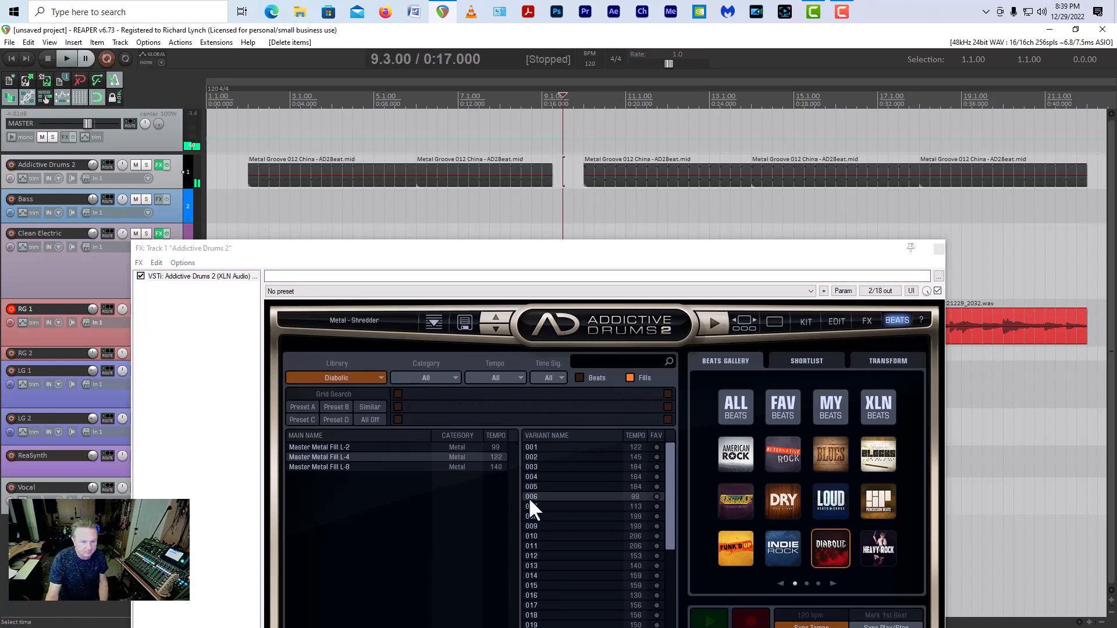
{"action": "left_click_drag", "start_coordinate": [528, 497], "coordinate": [553, 174]}
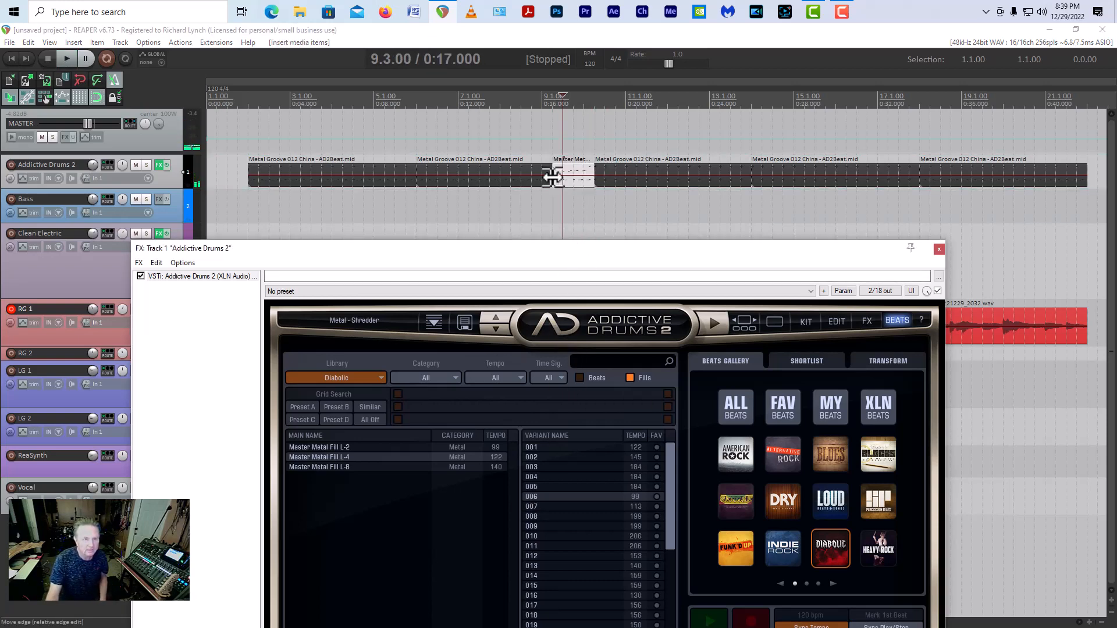
Step: Play the drums from bar 6 through the fill at beat 9.2
{"action": "left_click", "coordinate": [419, 148]}
{"action": "key", "text": "space"}
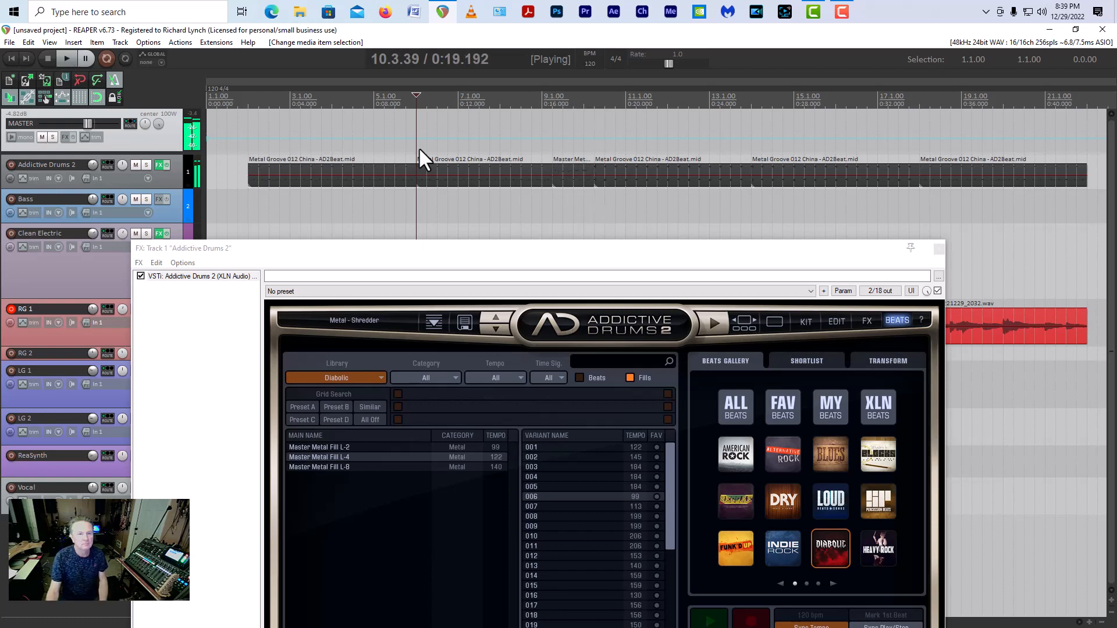
{"action": "key", "text": "space"}
Step: Delete the fill at beat 9.2 and play from bar 8 to hear the gap against the guitar
{"action": "left_click", "coordinate": [575, 177]}
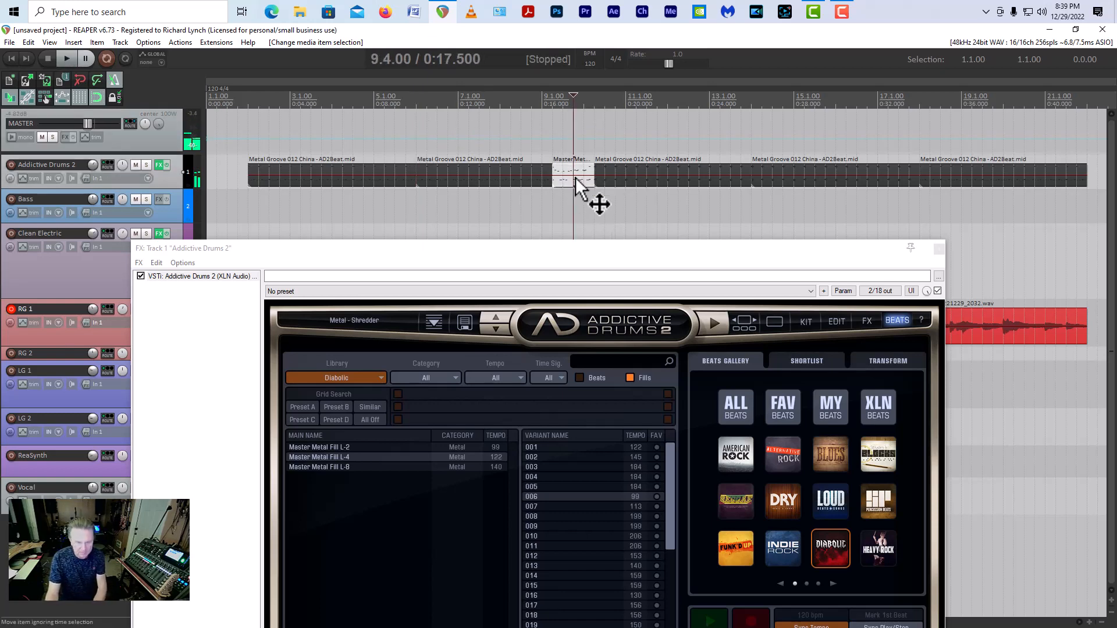
{"action": "key", "text": "Delete"}
{"action": "left_click_drag", "start_coordinate": [876, 249], "coordinate": [833, 397]}
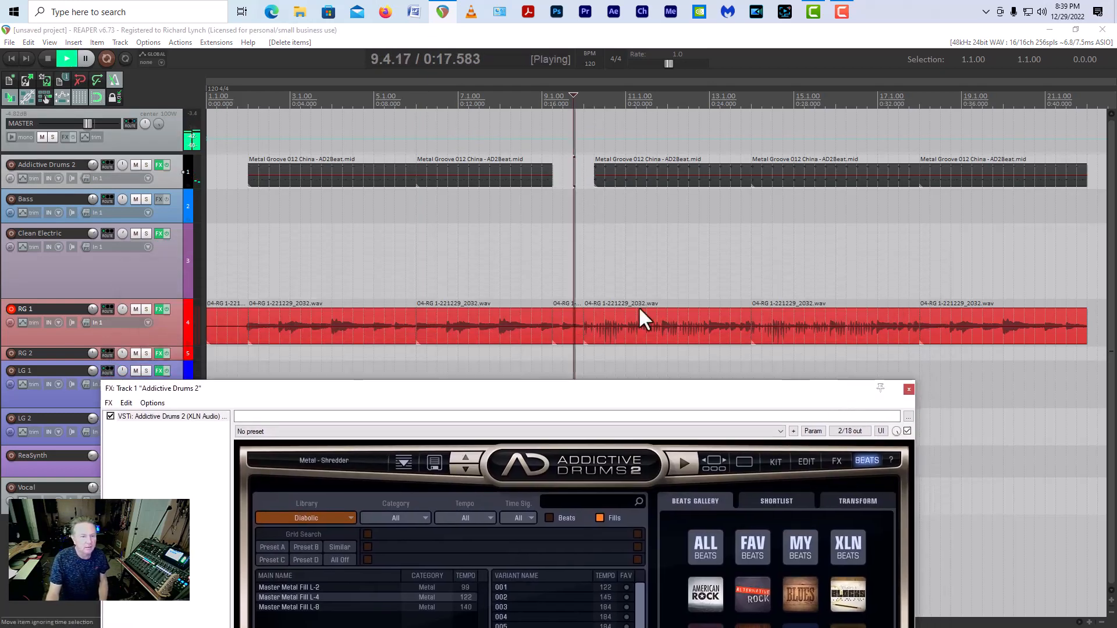
{"action": "left_click", "coordinate": [501, 281]}
{"action": "key", "text": "space"}
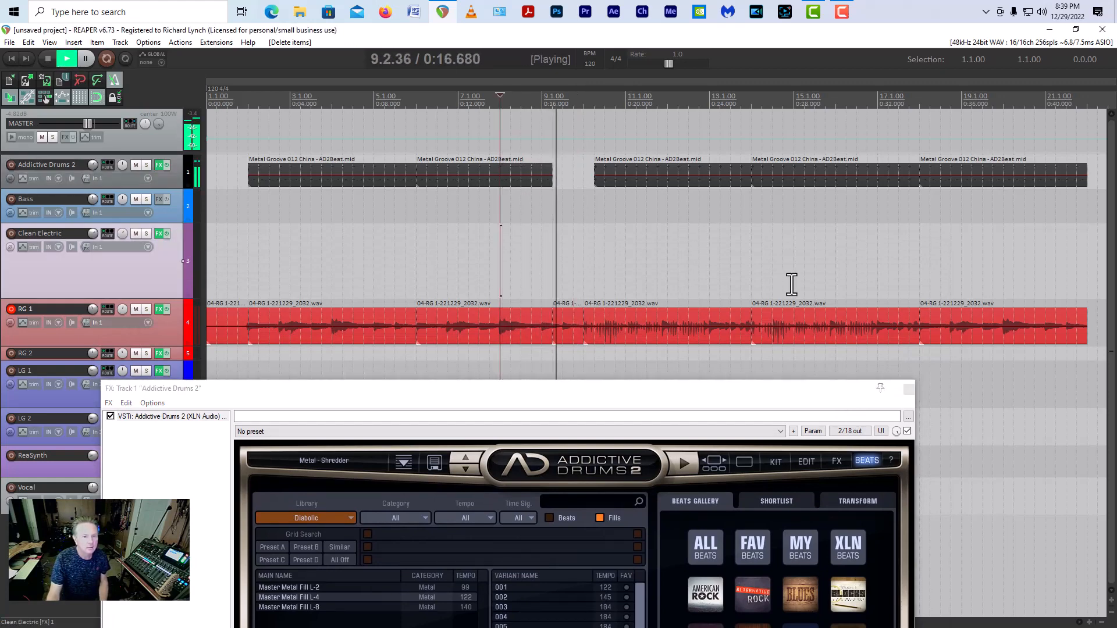
{"action": "key", "text": "space"}
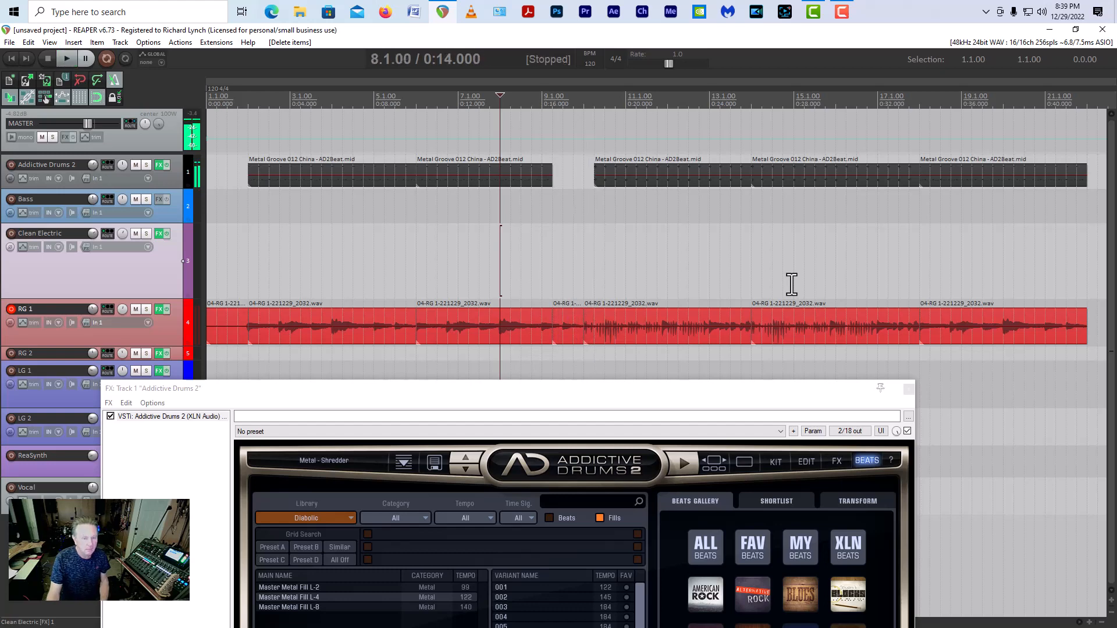
Step: Undo the fill's deletion and insertion until the groove piece at beat 9.2 is back, and play from bar 8
{"action": "key", "text": "ctrl+z"}
{"action": "key", "text": "ctrl+z"}
{"action": "key", "text": "ctrl+z"}
{"action": "key", "text": "ctrl+z"}
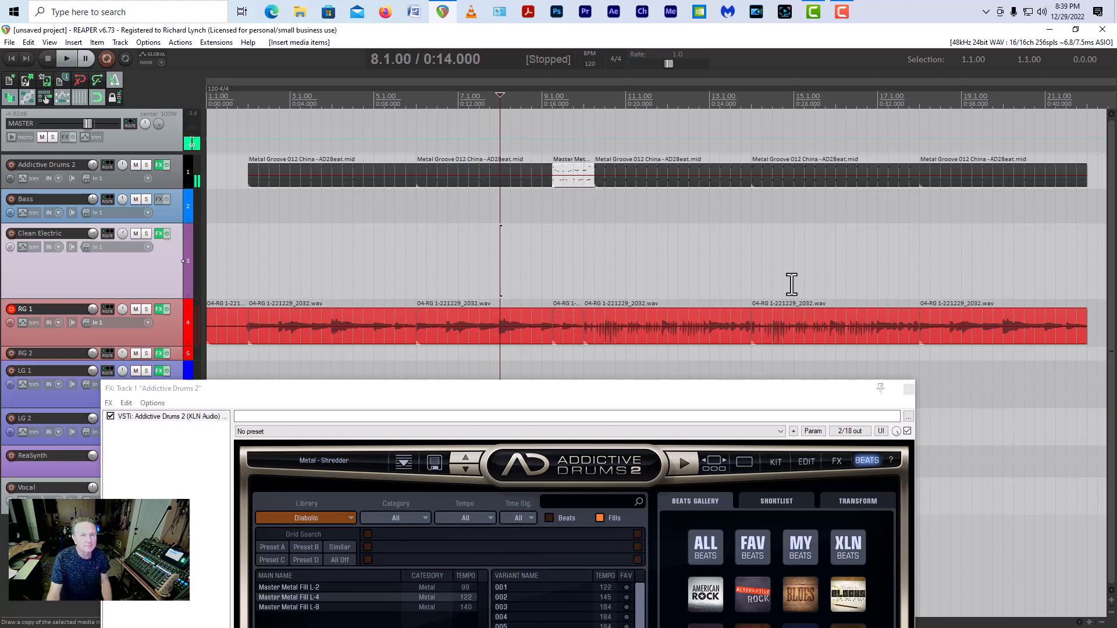
{"action": "key", "text": "ctrl+z"}
{"action": "key", "text": "space"}
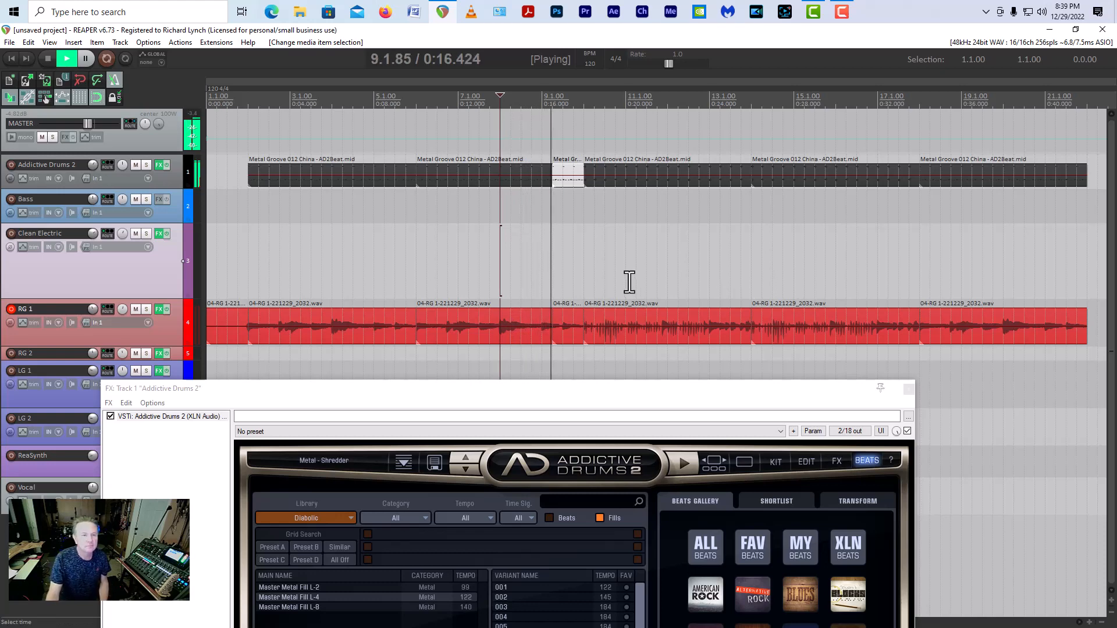
{"action": "key", "text": "space"}
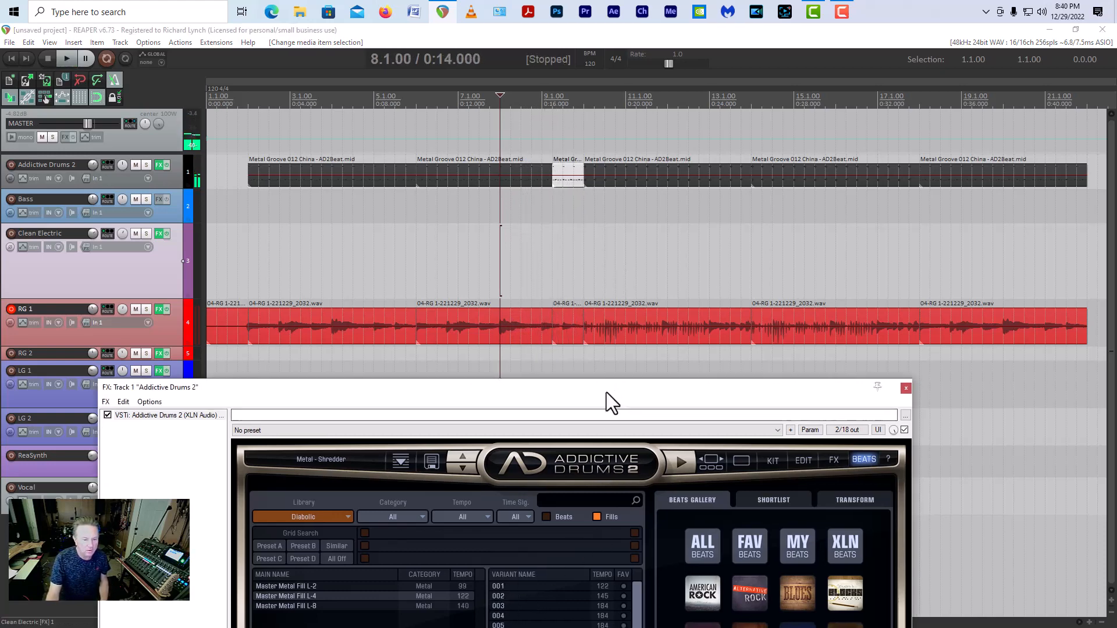
Step: Place Master Metal Fill L-4 variant 006 on the Addictive Drums 2 track from bar 9 to bar 10, over the existing groove
{"action": "left_click_drag", "start_coordinate": [606, 392], "coordinate": [620, 328]}
{"action": "left_click_drag", "start_coordinate": [532, 568], "coordinate": [566, 216]}
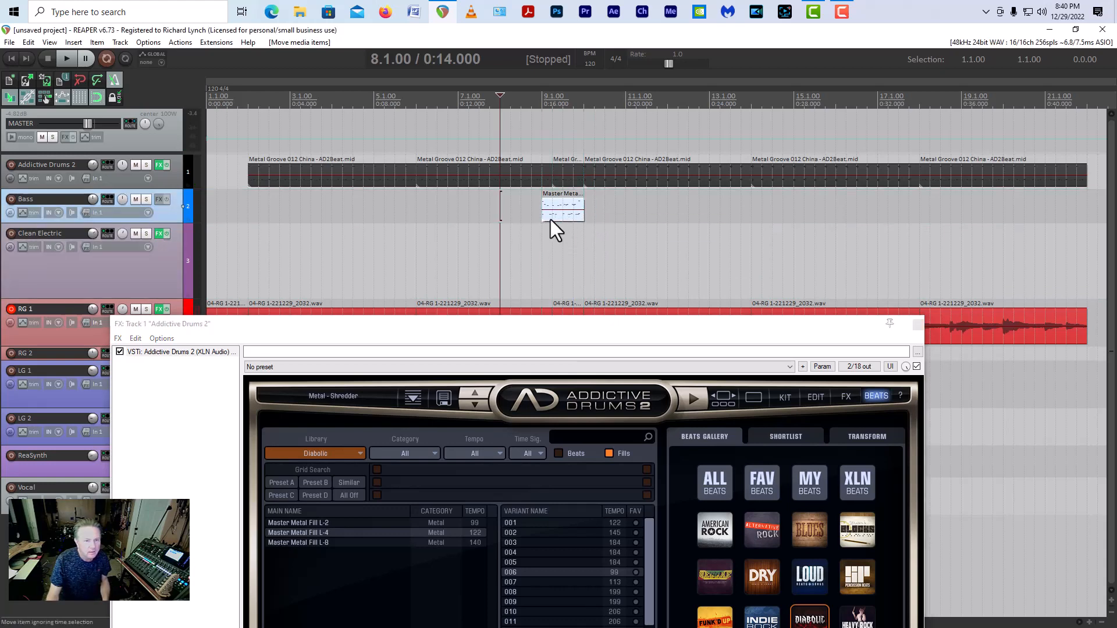
{"action": "left_click_drag", "start_coordinate": [561, 205], "coordinate": [561, 177]}
Step: Play the fill from just before bar 9, and replay the drums from bar 2 through the transition
{"action": "key", "text": "space"}
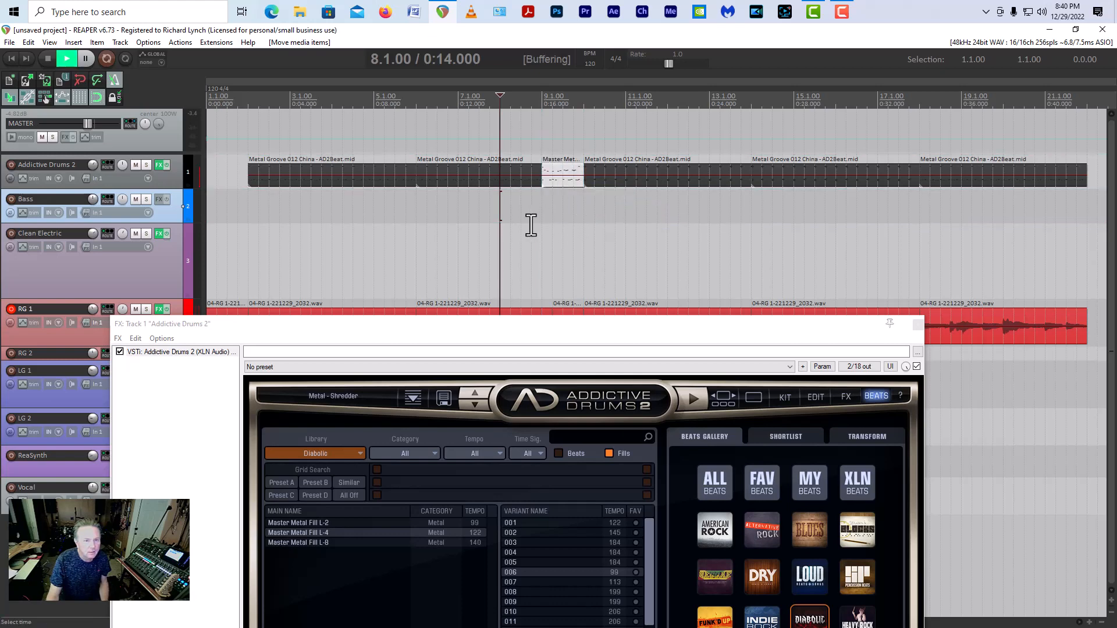
{"action": "left_click", "coordinate": [531, 225]}
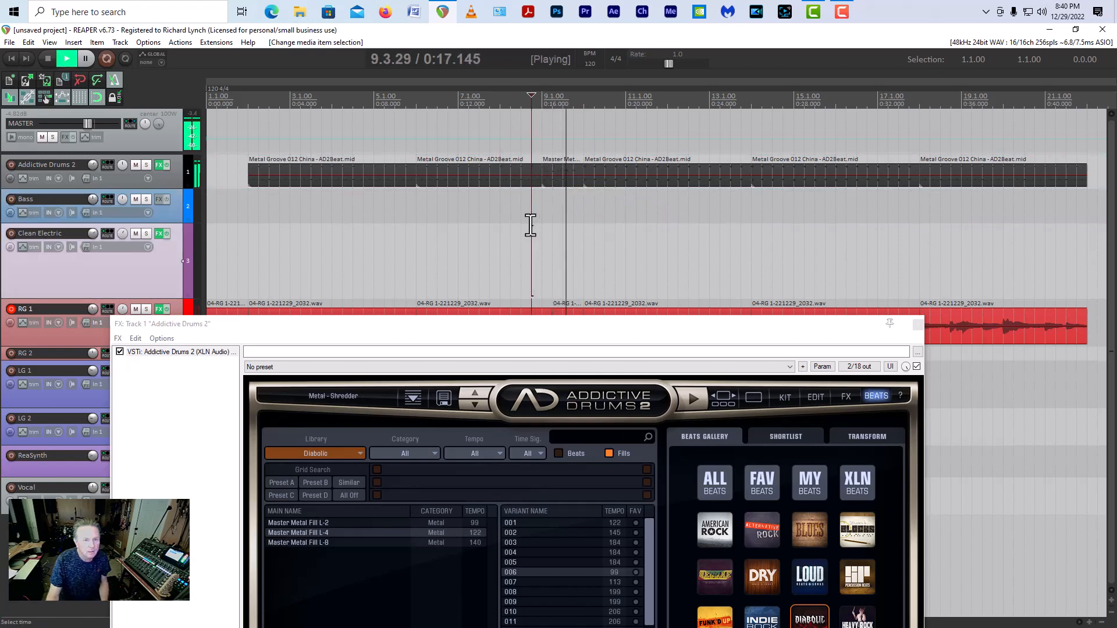
{"action": "key", "text": "space"}
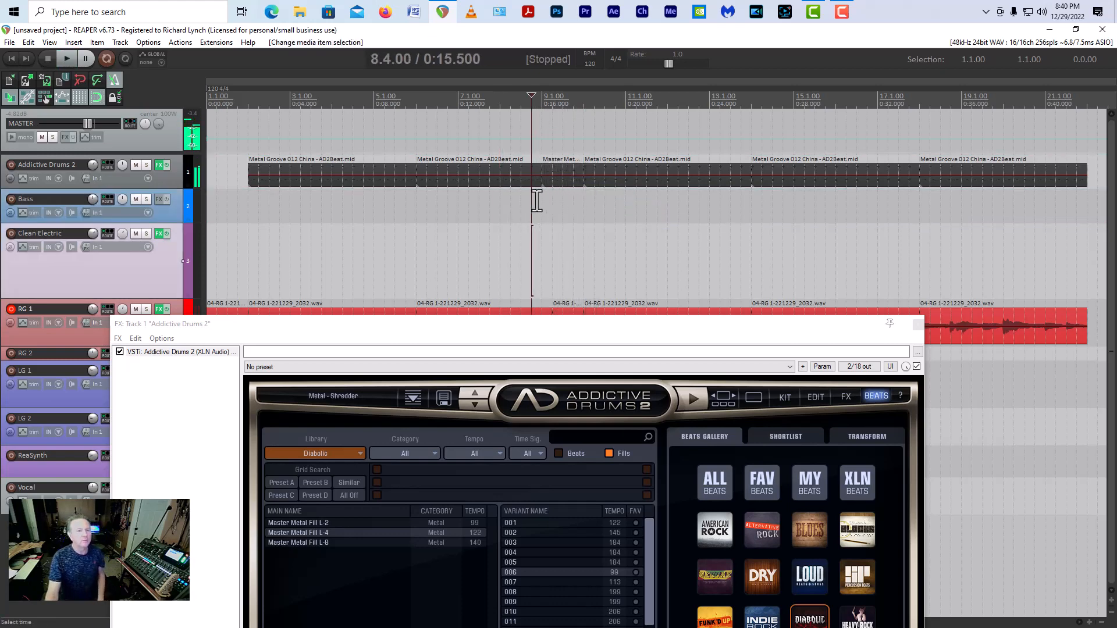
{"action": "left_click", "coordinate": [251, 161]}
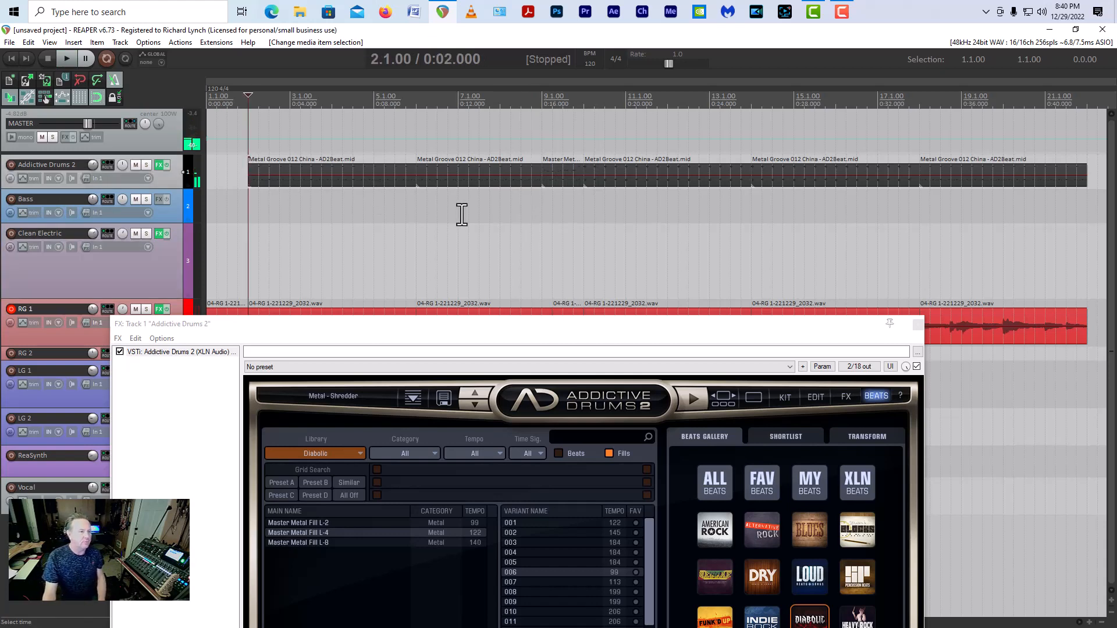
{"action": "key", "text": "space"}
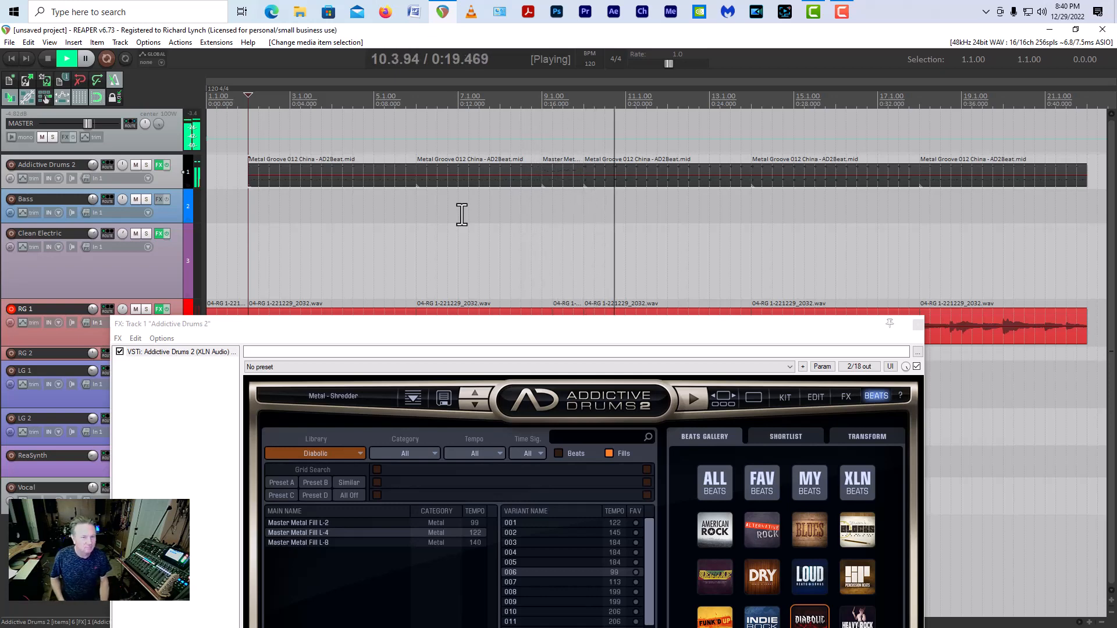
{"action": "key", "text": "space"}
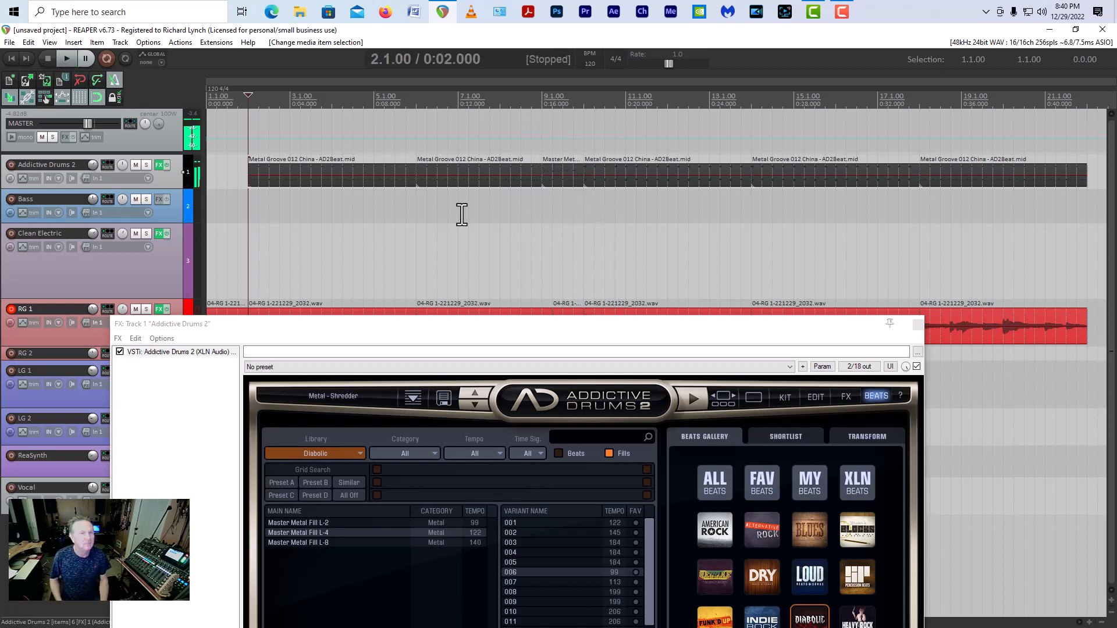
Step: Lower the velocities of all notes in the bar 9 fill together, and play the transition from just after bar 8
{"action": "double_click", "coordinate": [556, 176]}
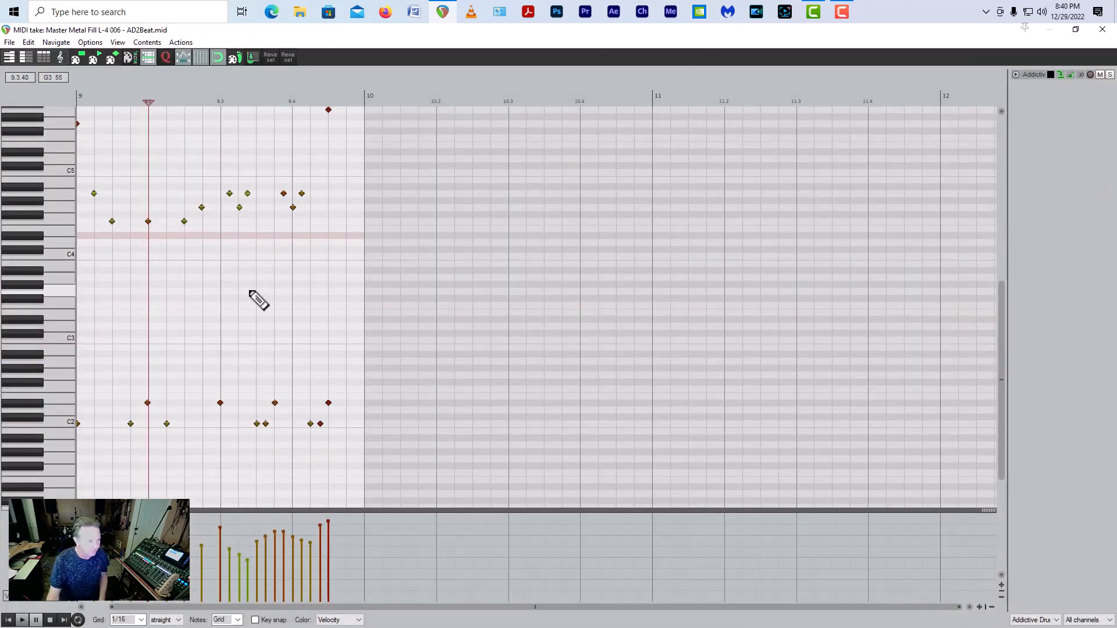
{"action": "left_click_drag", "start_coordinate": [347, 432], "coordinate": [9, 94]}
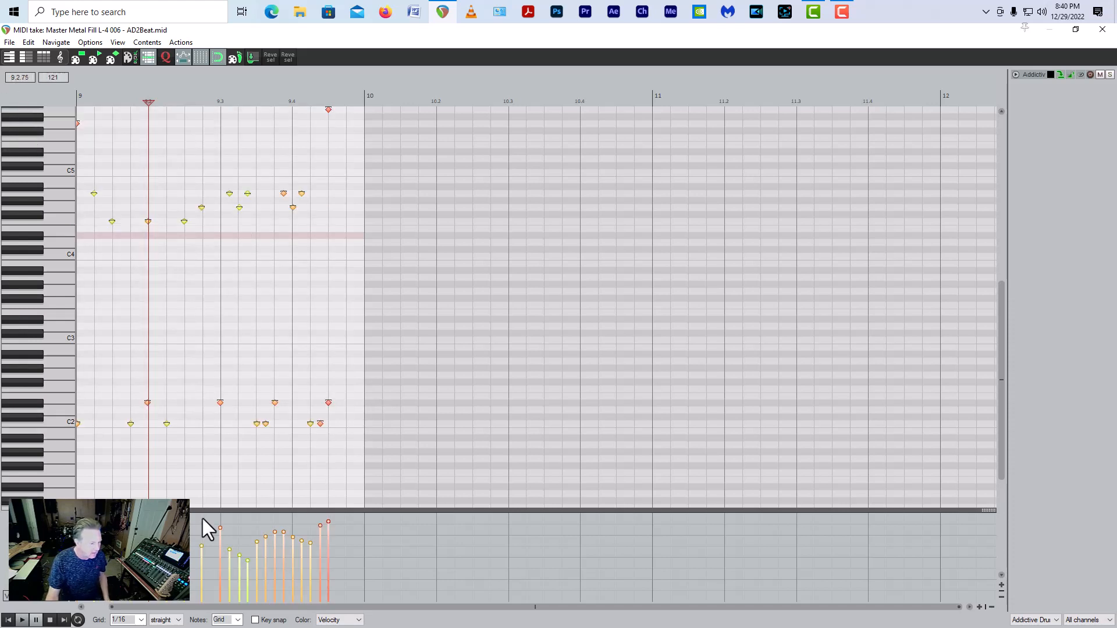
{"action": "left_click_drag", "start_coordinate": [220, 530], "coordinate": [220, 548]}
{"action": "left_click", "coordinate": [1103, 29]}
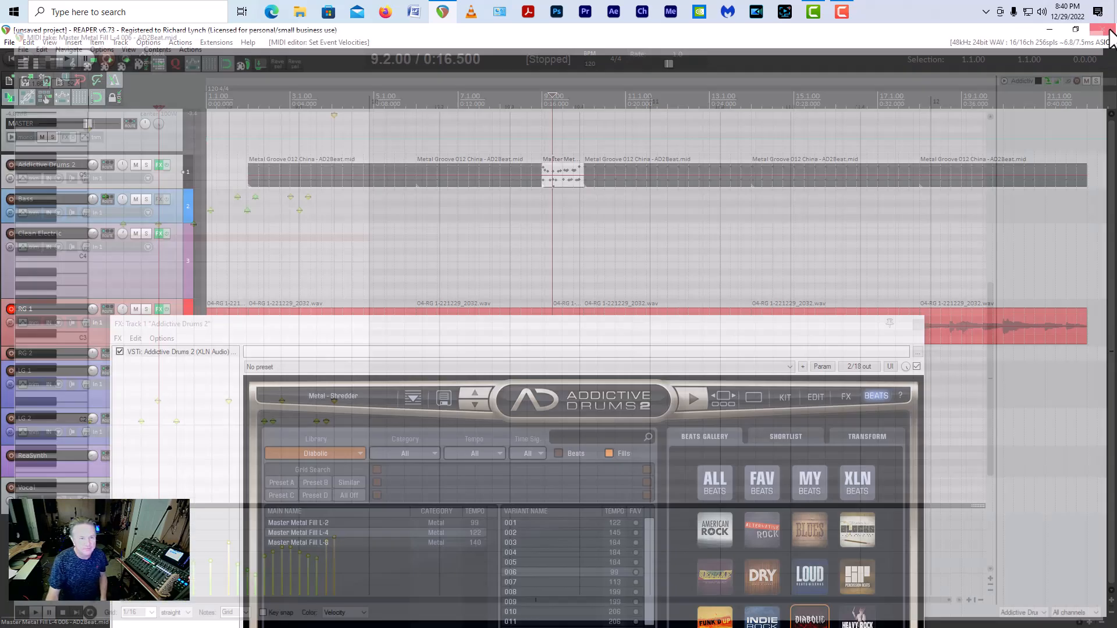
{"action": "left_click", "coordinate": [517, 151]}
{"action": "key", "text": "space"}
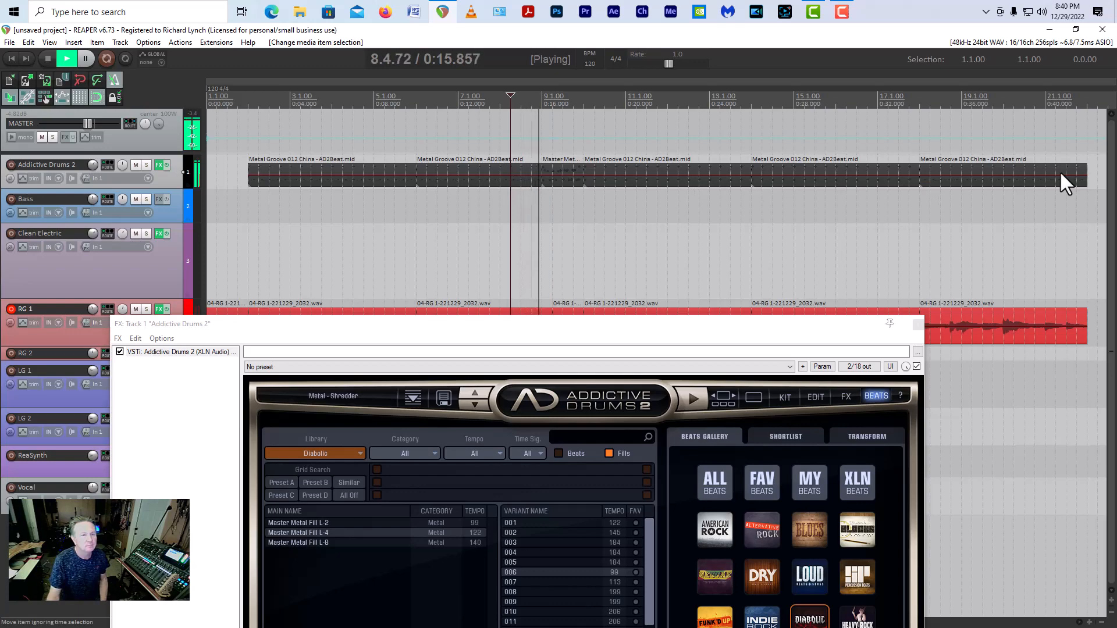
{"action": "key", "text": "space"}
Step: Raise the fill's note velocities slightly, bringing its loudest hits to about 101, and play the result
{"action": "double_click", "coordinate": [561, 182]}
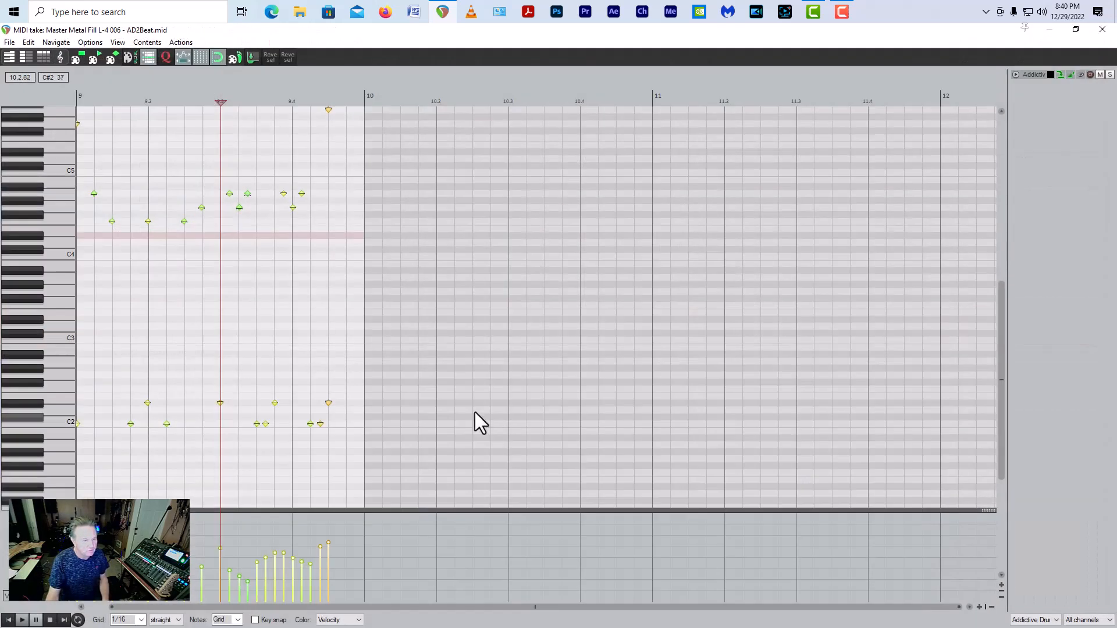
{"action": "left_click_drag", "start_coordinate": [325, 544], "coordinate": [324, 528]}
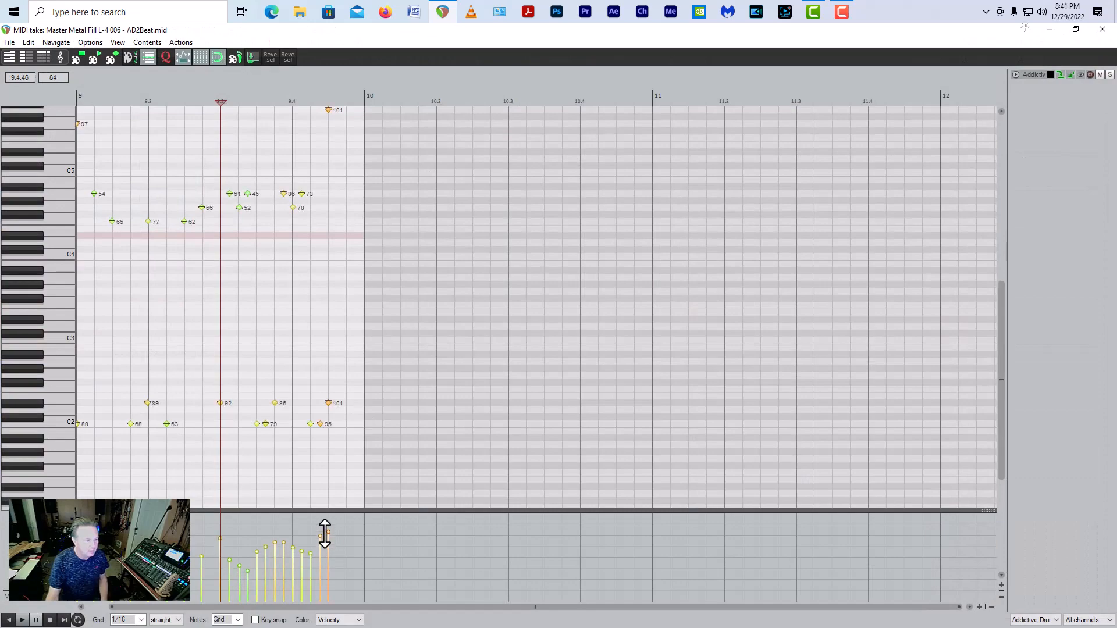
{"action": "left_click", "coordinate": [1102, 29]}
{"action": "key", "text": "space"}
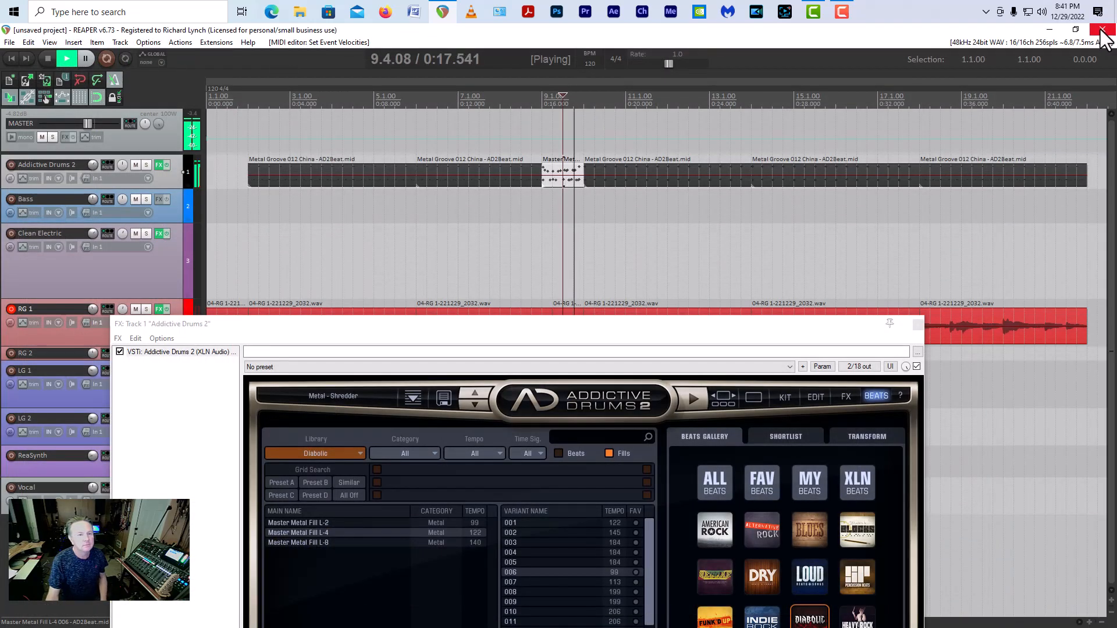
{"action": "key", "text": "space"}
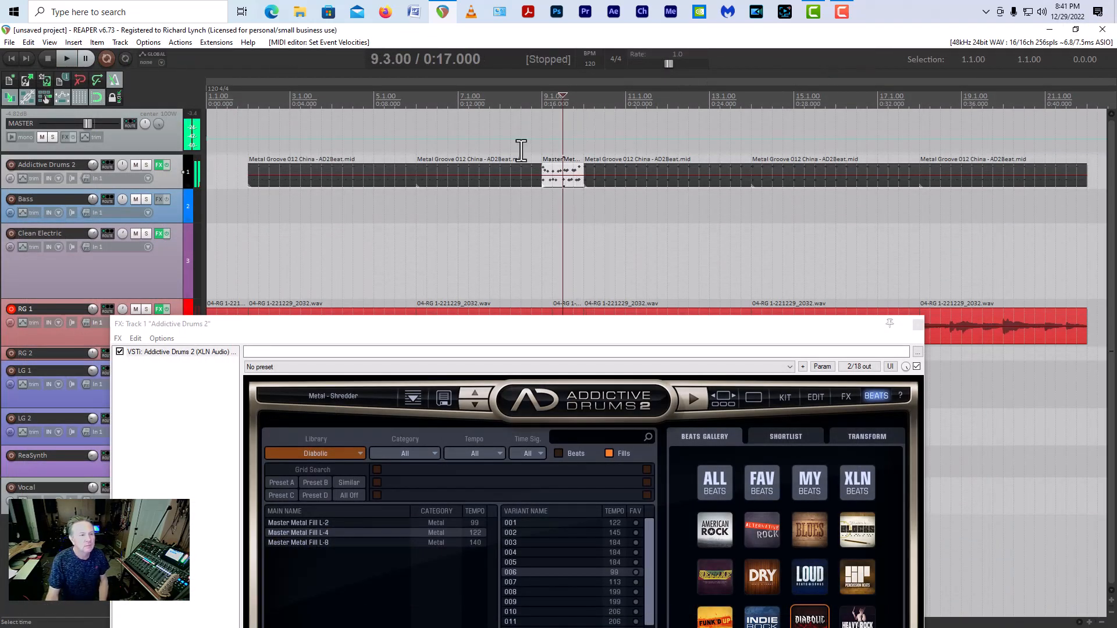
Step: Glue the items on the Addictive Drums 2 and RG 1 tracks into one item per track, and close the drum plug-in window
{"action": "left_click_drag", "start_coordinate": [231, 134], "coordinate": [1053, 339]}
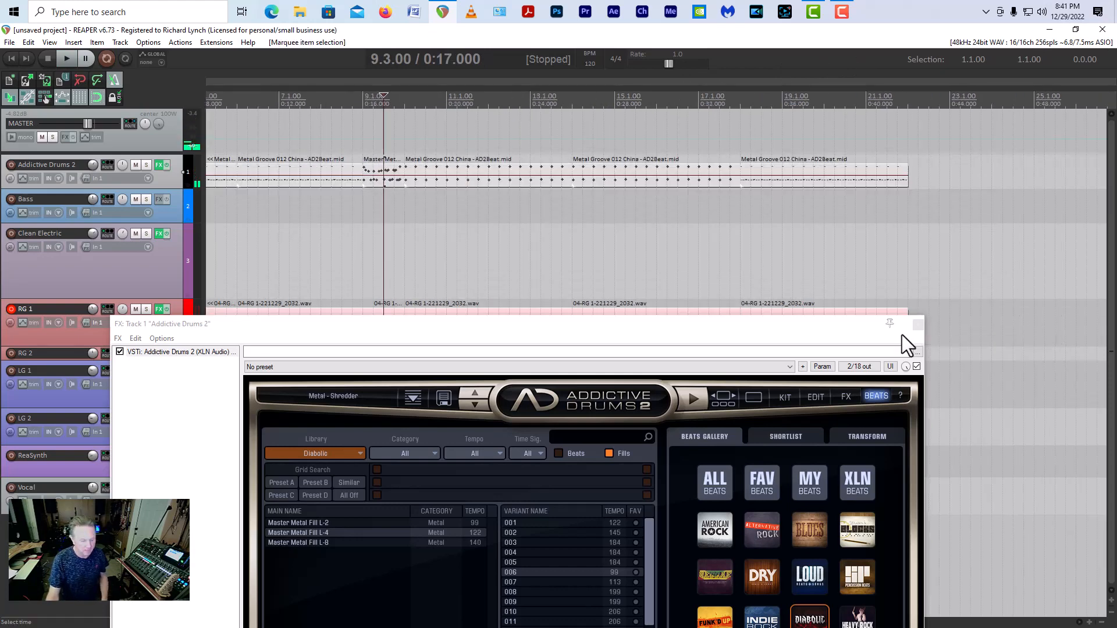
{"action": "key", "text": "ctrl+g"}
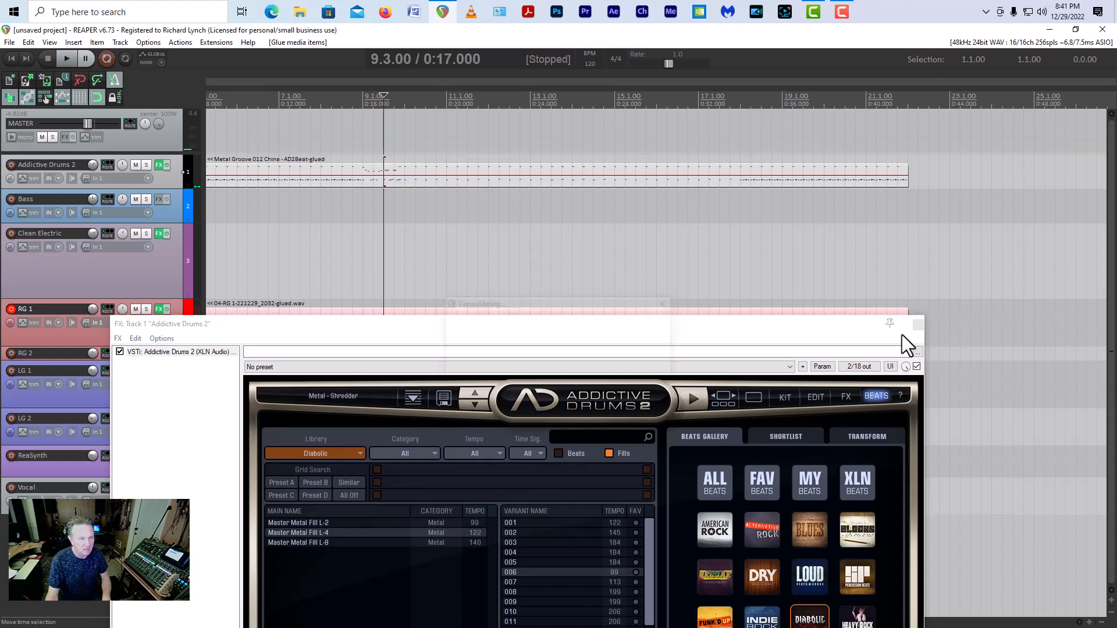
{"action": "left_click", "coordinate": [918, 325]}
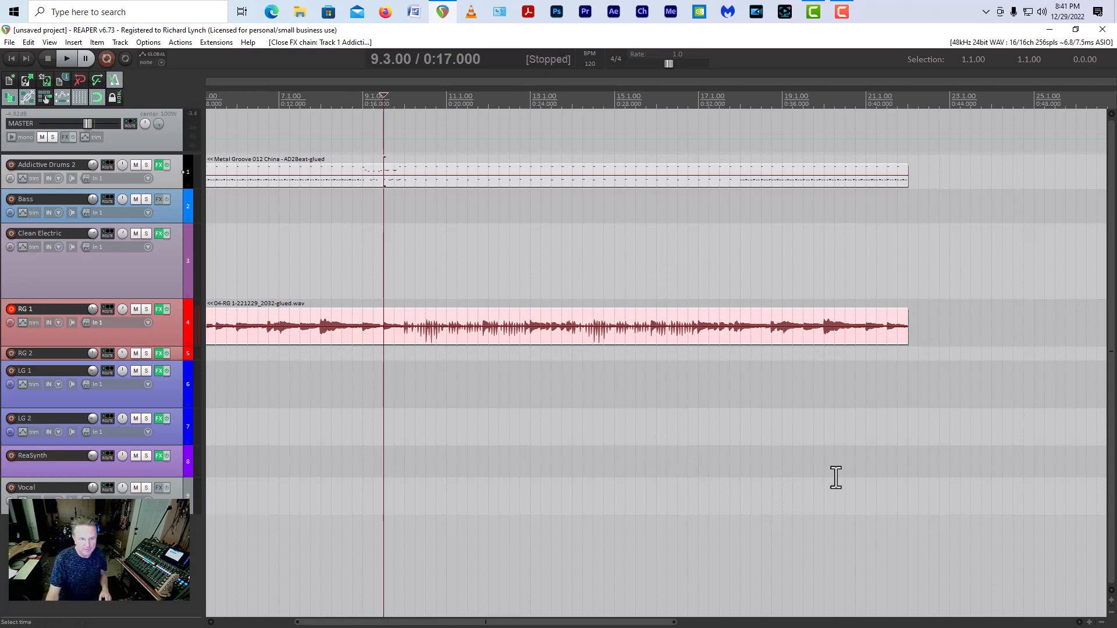
Step: Quantize the glued drum item's notes from bar 2 to bar 9 to the 1/16 grid, by position at 100% strength
{"action": "double_click", "coordinate": [479, 182]}
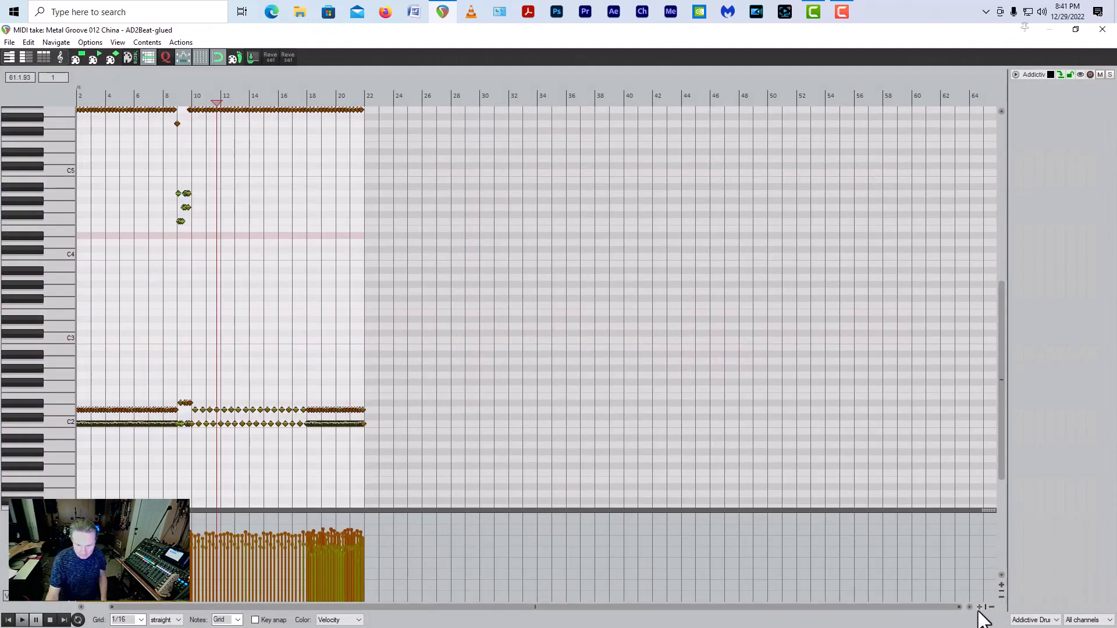
{"action": "scroll", "coordinate": [978, 611], "scroll_direction": "up", "scroll_amount": 8}
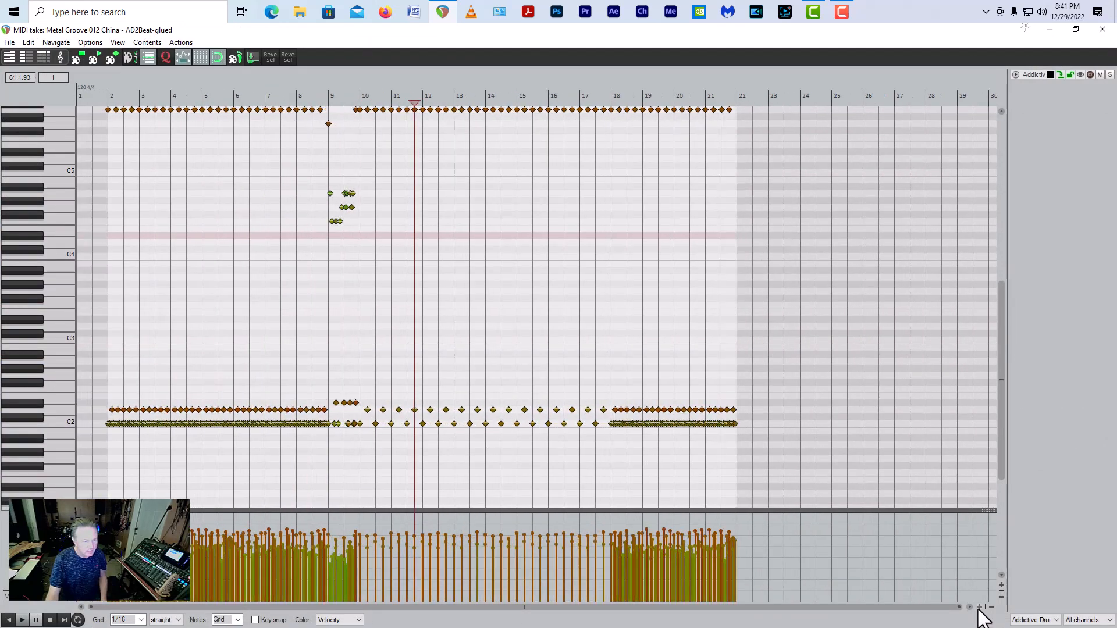
{"action": "scroll", "coordinate": [979, 611], "scroll_direction": "up", "scroll_amount": 4}
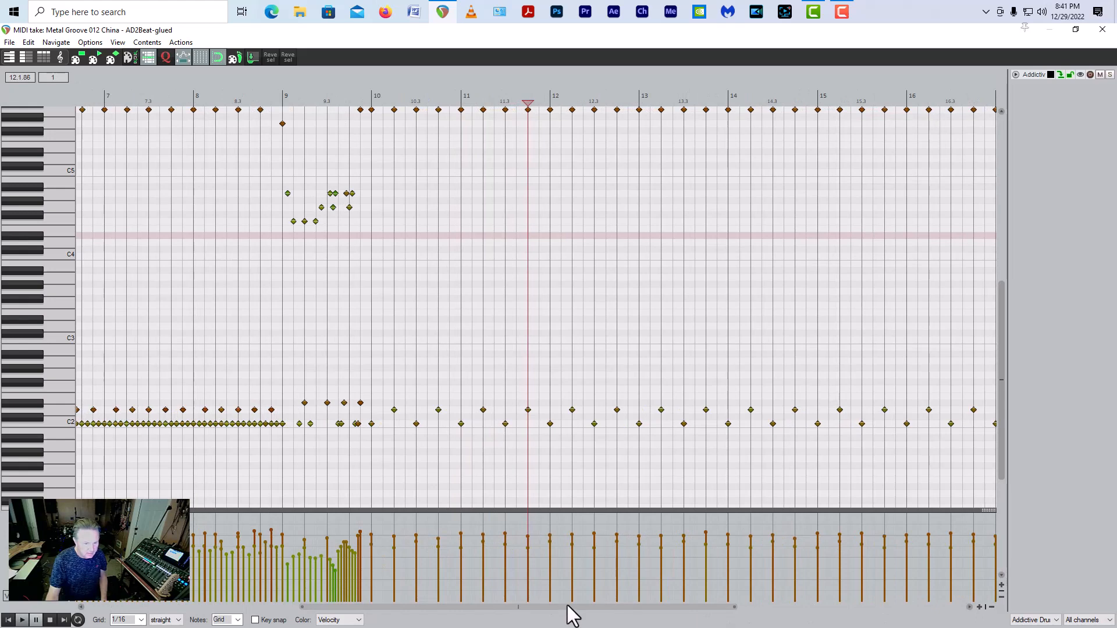
{"action": "left_click_drag", "start_coordinate": [569, 608], "coordinate": [316, 609]}
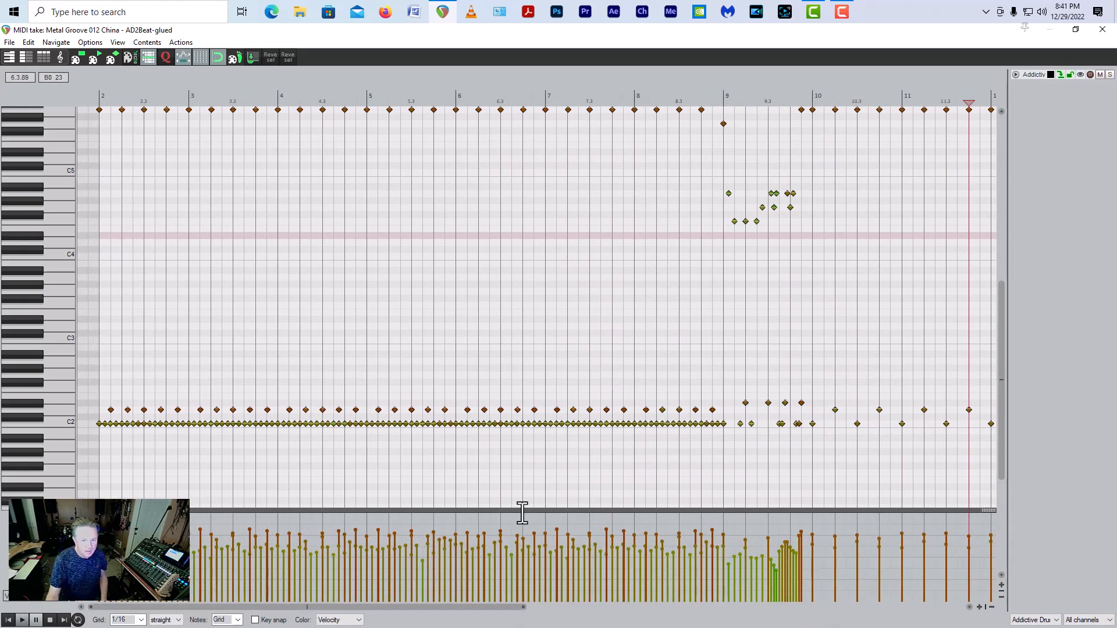
{"action": "left_click_drag", "start_coordinate": [726, 440], "coordinate": [74, 89]}
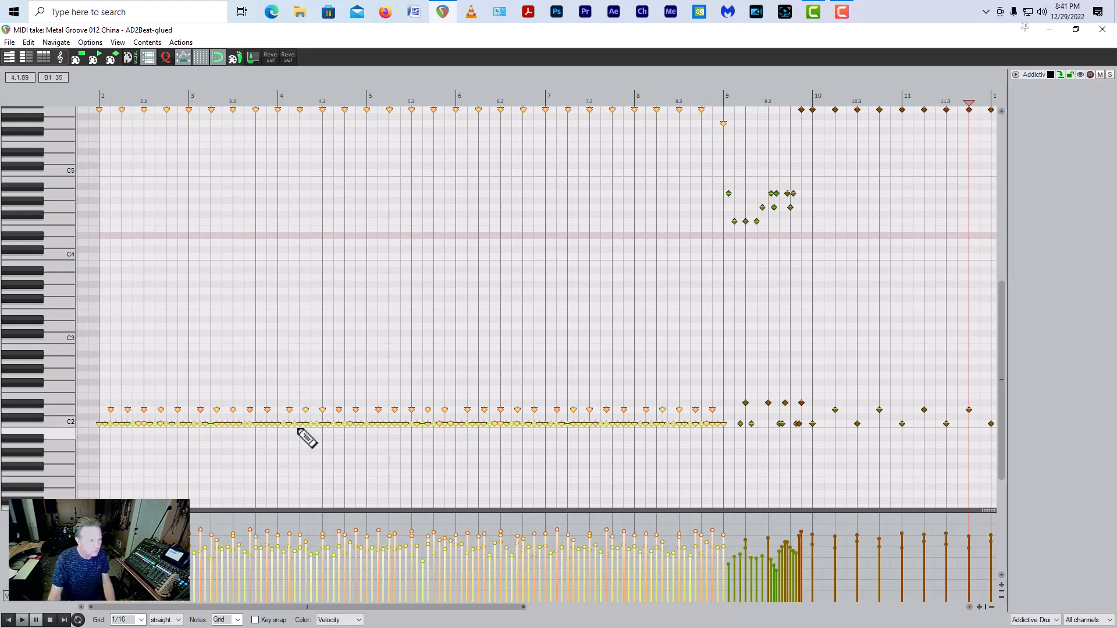
{"action": "key", "text": "q"}
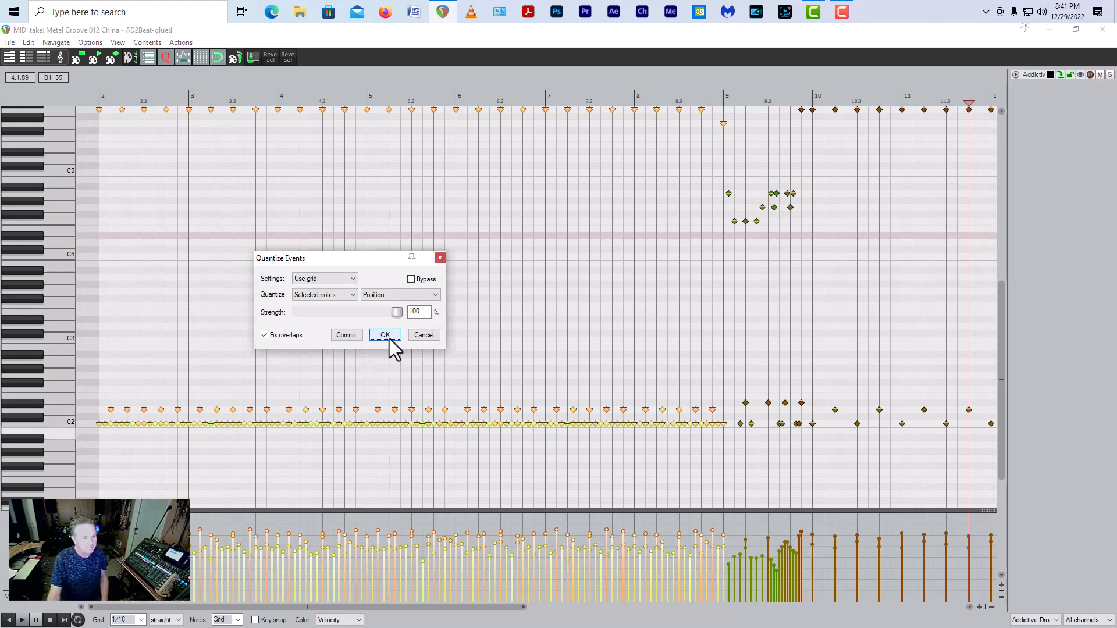
{"action": "left_click", "coordinate": [385, 336]}
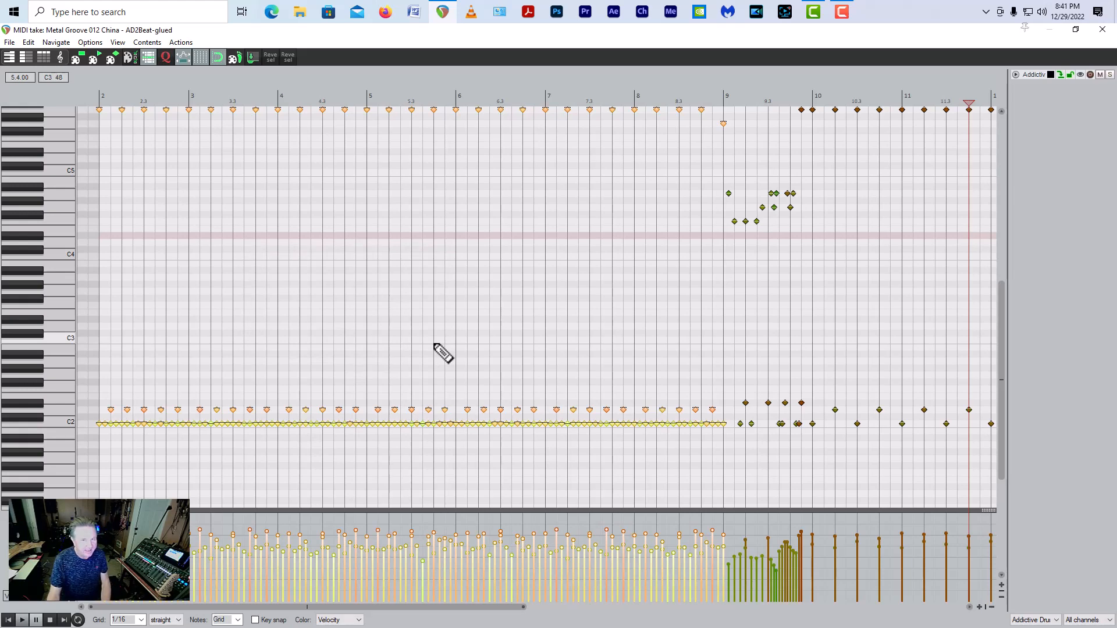
Step: Set Humanize Notes to 3% timing and 8% velocity for the selected drum notes, and close the MIDI editor
{"action": "key", "text": "h"}
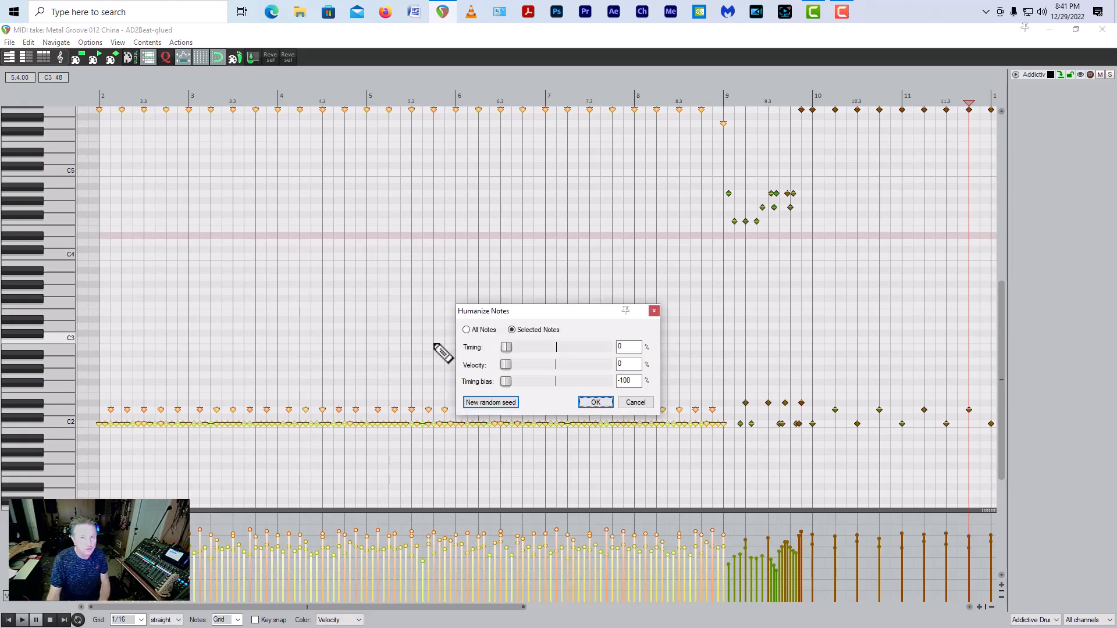
{"action": "left_click", "coordinate": [505, 366]}
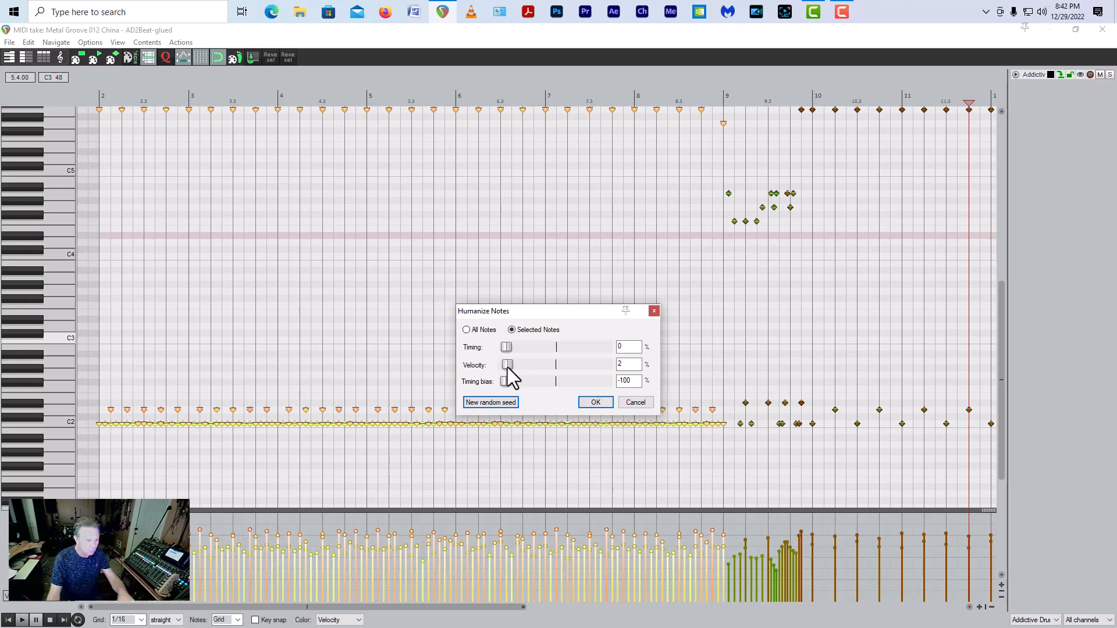
{"action": "mouse_move", "coordinate": [504, 368]}
{"action": "left_mouse_down"}
{"action": "mouse_move", "coordinate": [558, 373]}
{"action": "mouse_move", "coordinate": [499, 375]}
{"action": "mouse_move", "coordinate": [513, 373]}
{"action": "left_mouse_up"}
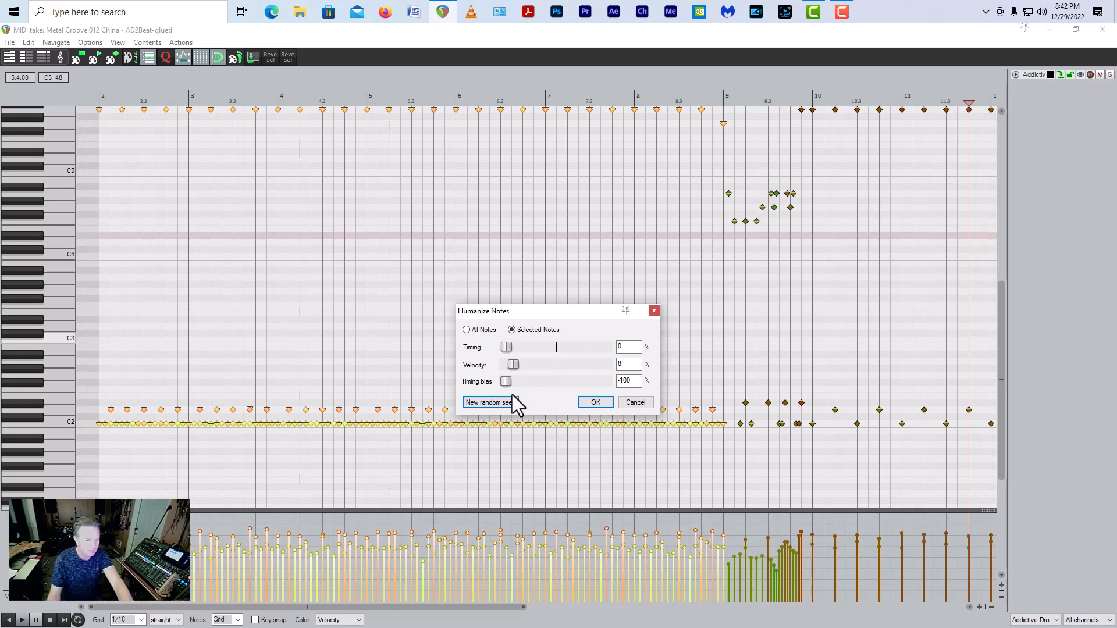
{"action": "mouse_move", "coordinate": [508, 383]}
{"action": "left_mouse_down"}
{"action": "mouse_move", "coordinate": [591, 385]}
{"action": "mouse_move", "coordinate": [492, 387]}
{"action": "left_mouse_up"}
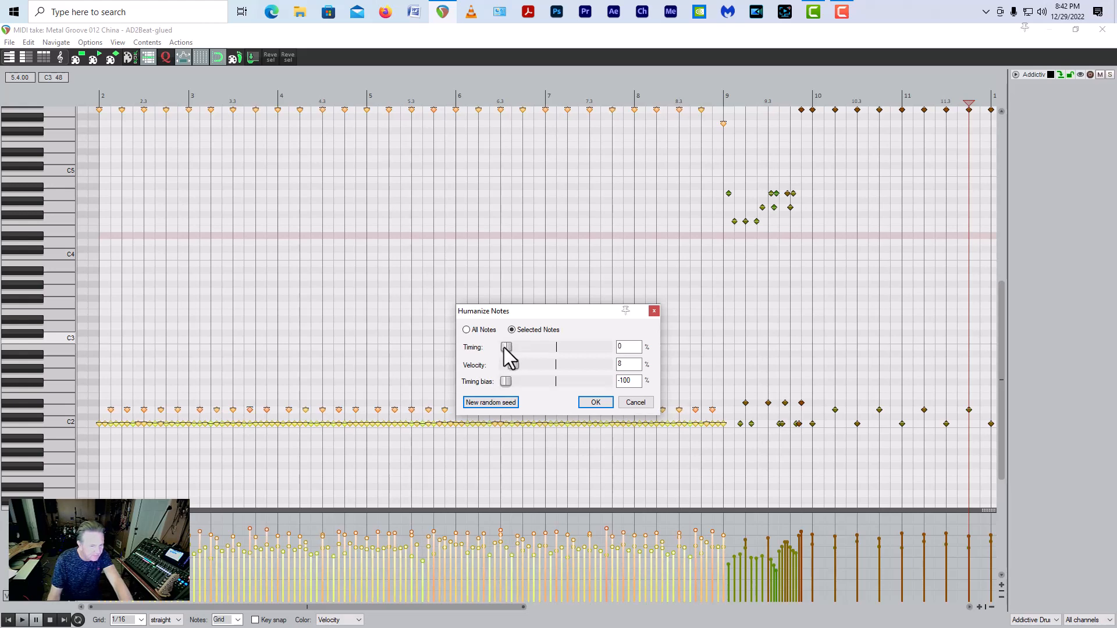
{"action": "left_click_drag", "start_coordinate": [506, 348], "coordinate": [508, 348]}
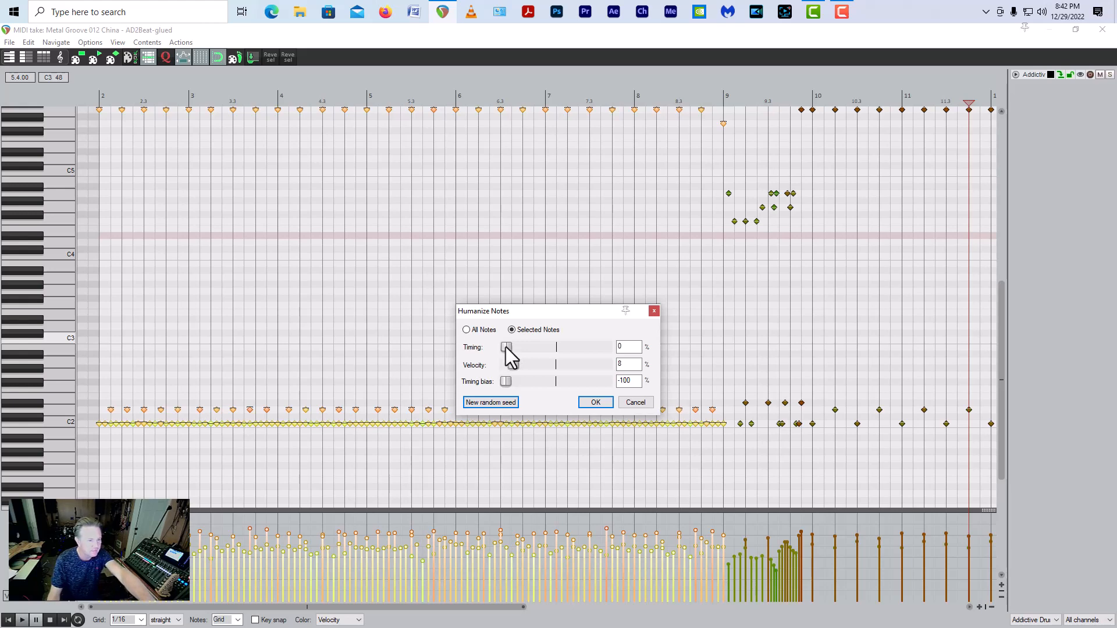
{"action": "mouse_move", "coordinate": [507, 348]}
{"action": "left_mouse_down"}
{"action": "mouse_move", "coordinate": [554, 348]}
{"action": "mouse_move", "coordinate": [490, 351]}
{"action": "left_mouse_up"}
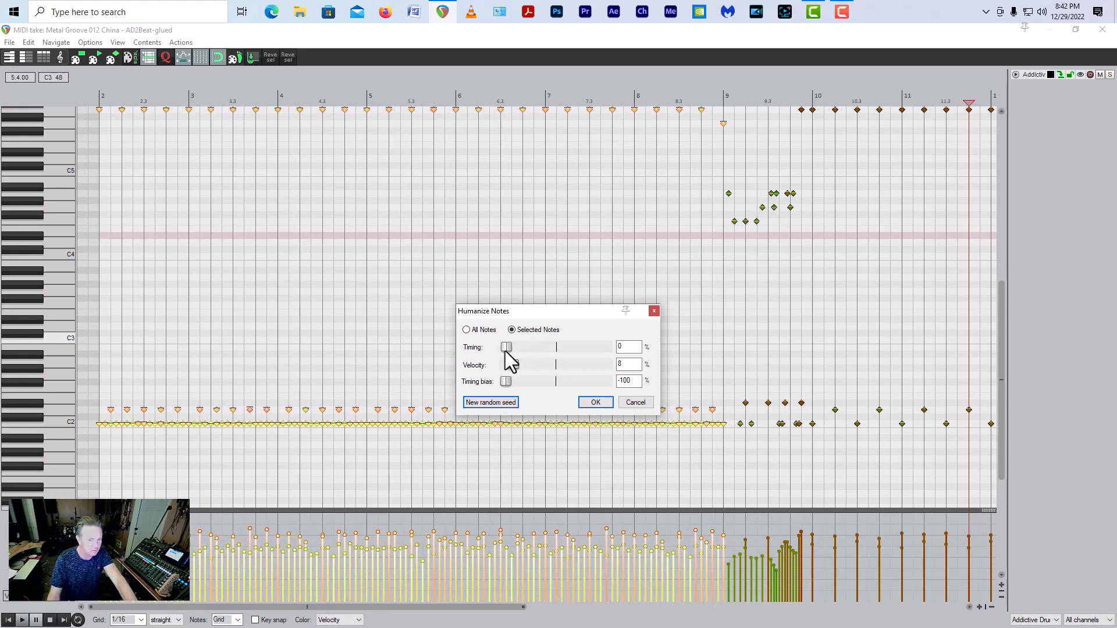
{"action": "left_click_drag", "start_coordinate": [504, 350], "coordinate": [510, 353]}
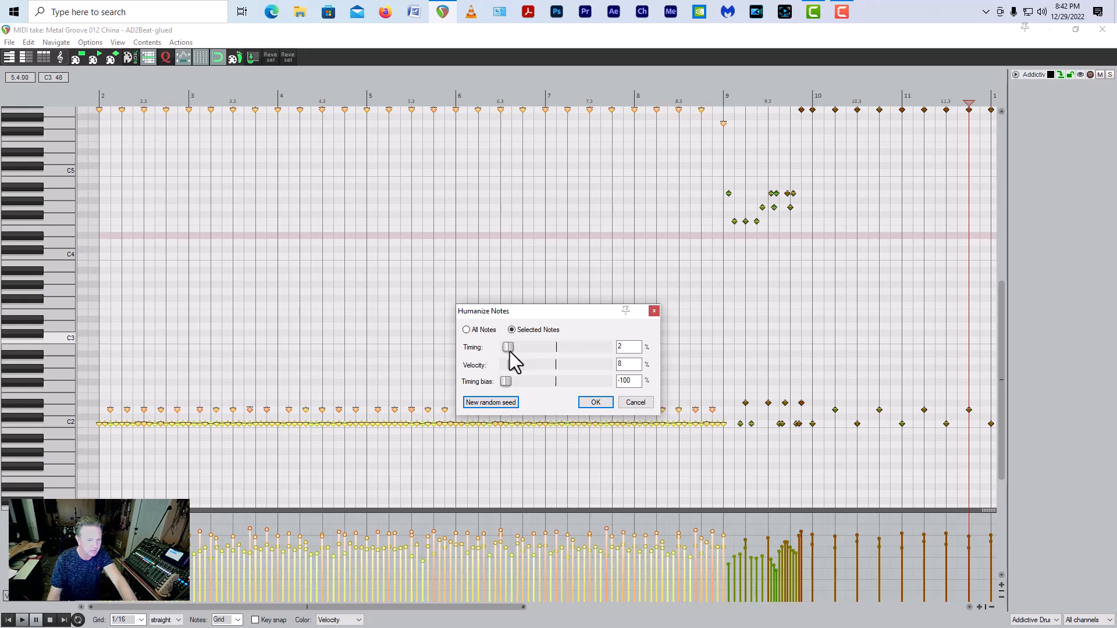
{"action": "left_click", "coordinate": [1102, 30]}
Step: Play the glued drums and rhythm guitar from the project start through the bar 9 fill, with no time selection active
{"action": "left_click", "coordinate": [11, 58]}
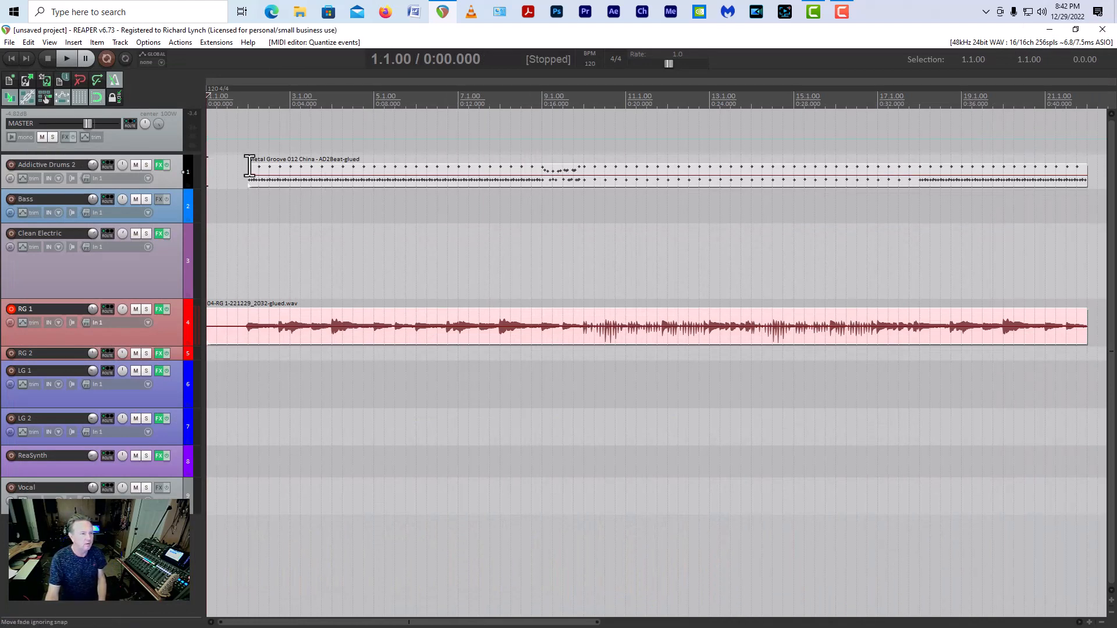
{"action": "left_click_drag", "start_coordinate": [542, 186], "coordinate": [251, 180]}
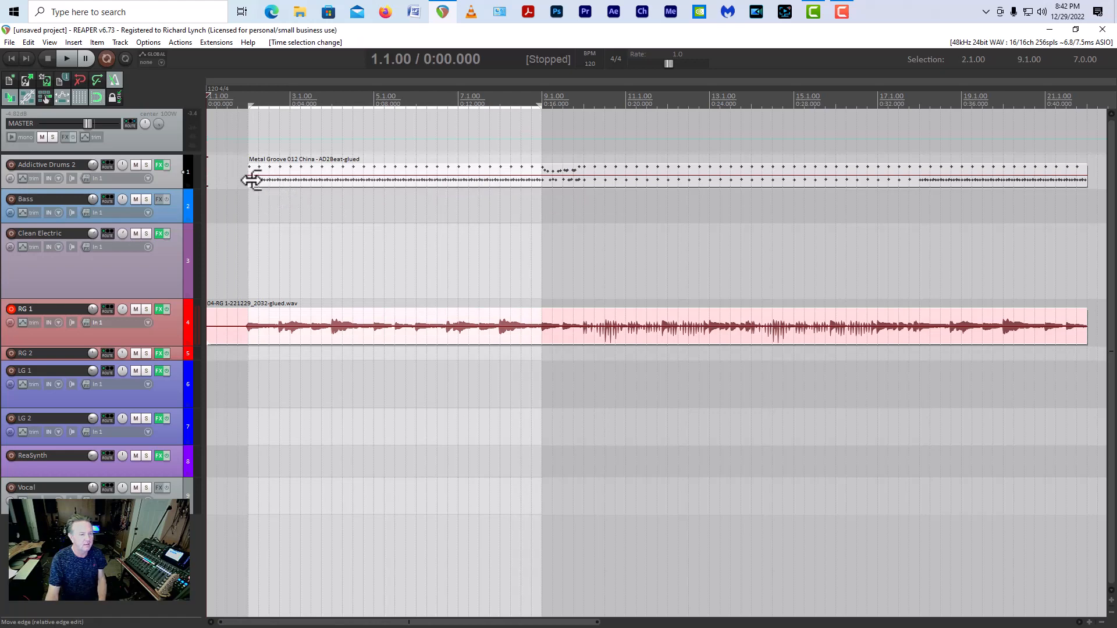
{"action": "key", "text": "space"}
{"action": "key", "text": "space"}
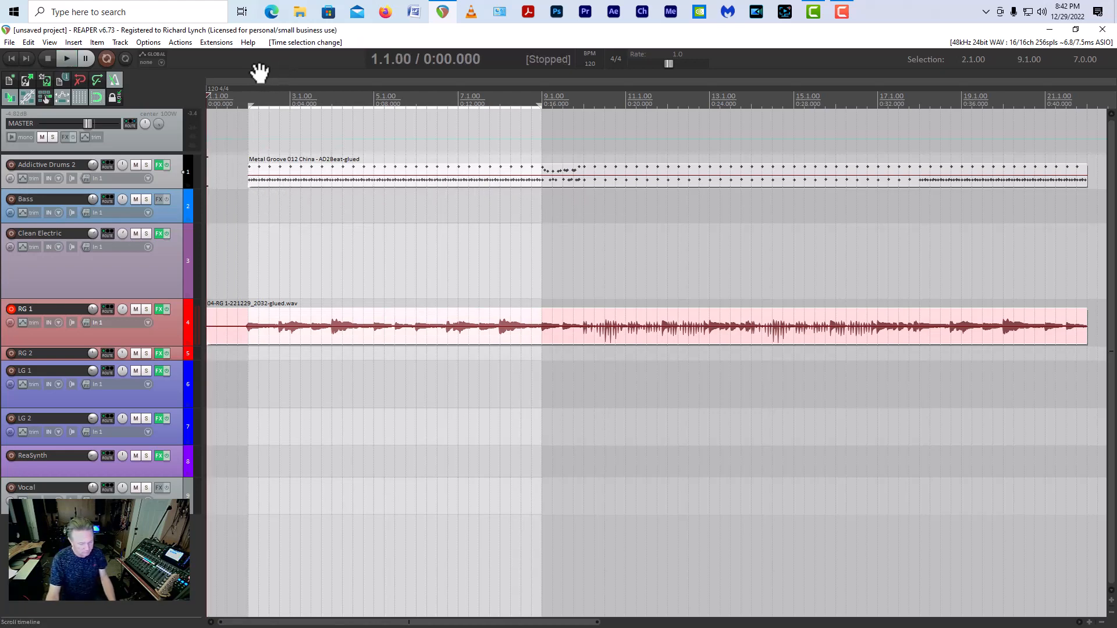
{"action": "key", "text": "Escape"}
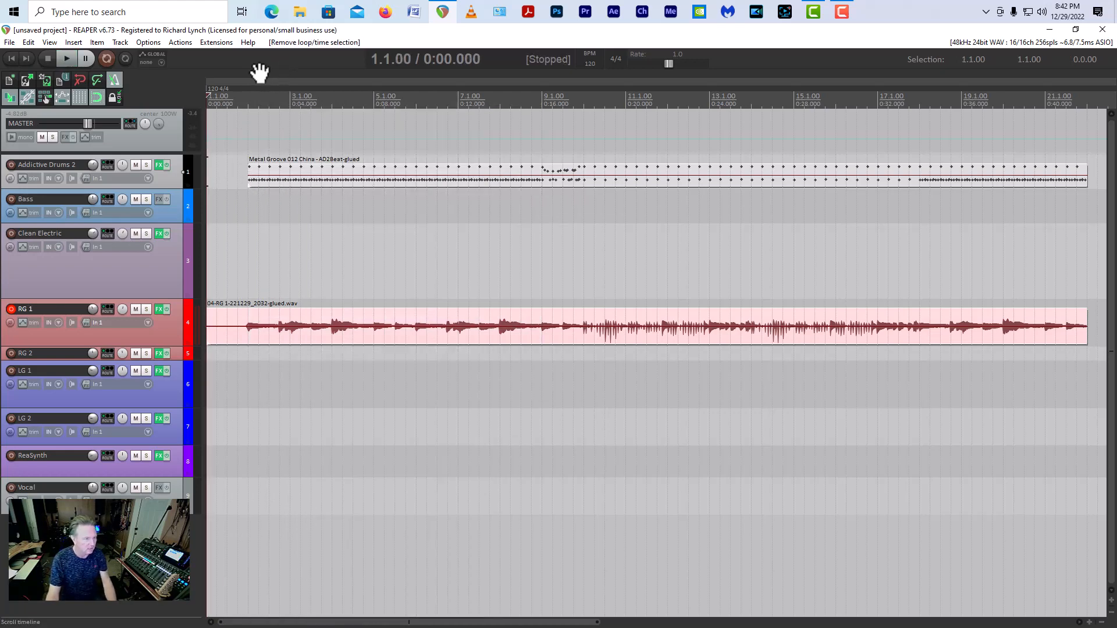
{"action": "left_click", "coordinate": [65, 57]}
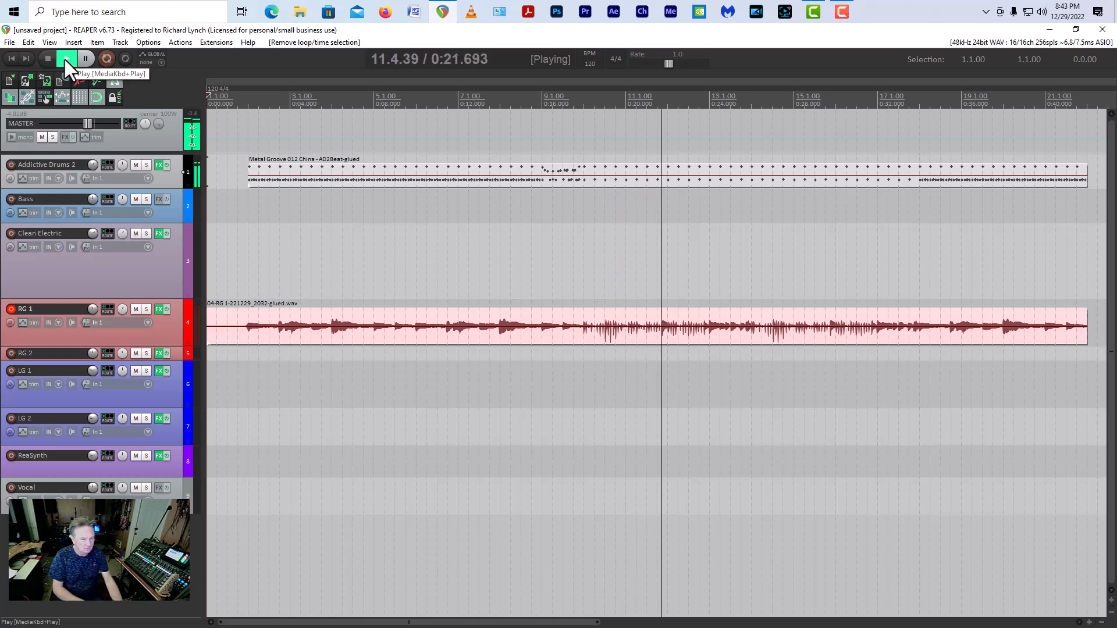
{"action": "key", "text": "space"}
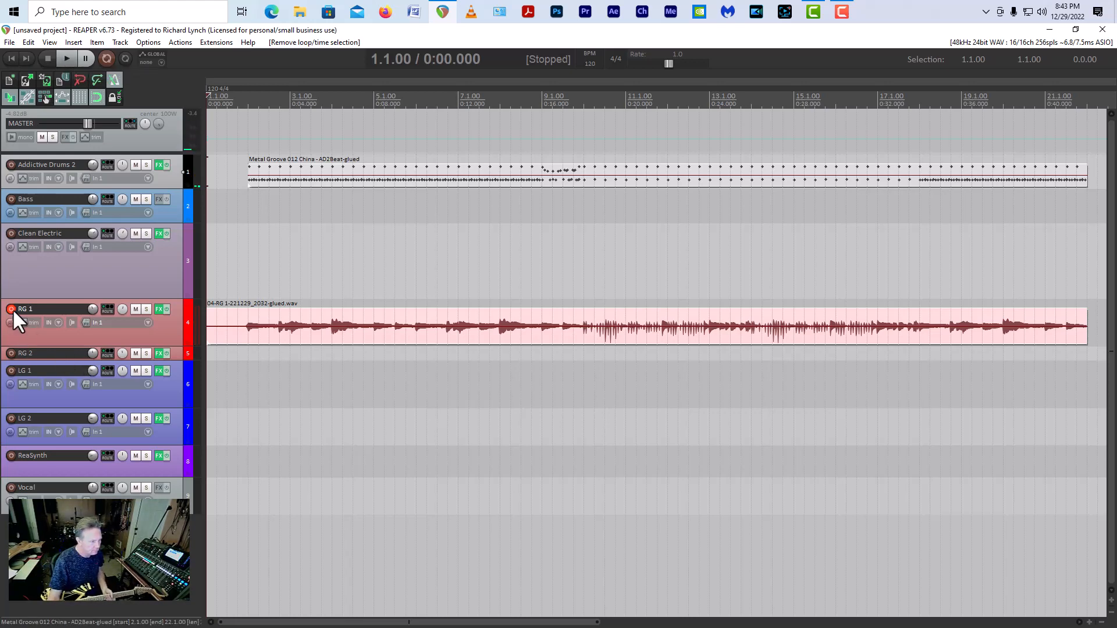
Step: Switch record arming from RG 1 to RG 2 and record a second rhythm guitar take from bar 1 past bar 22
{"action": "left_click", "coordinate": [11, 354]}
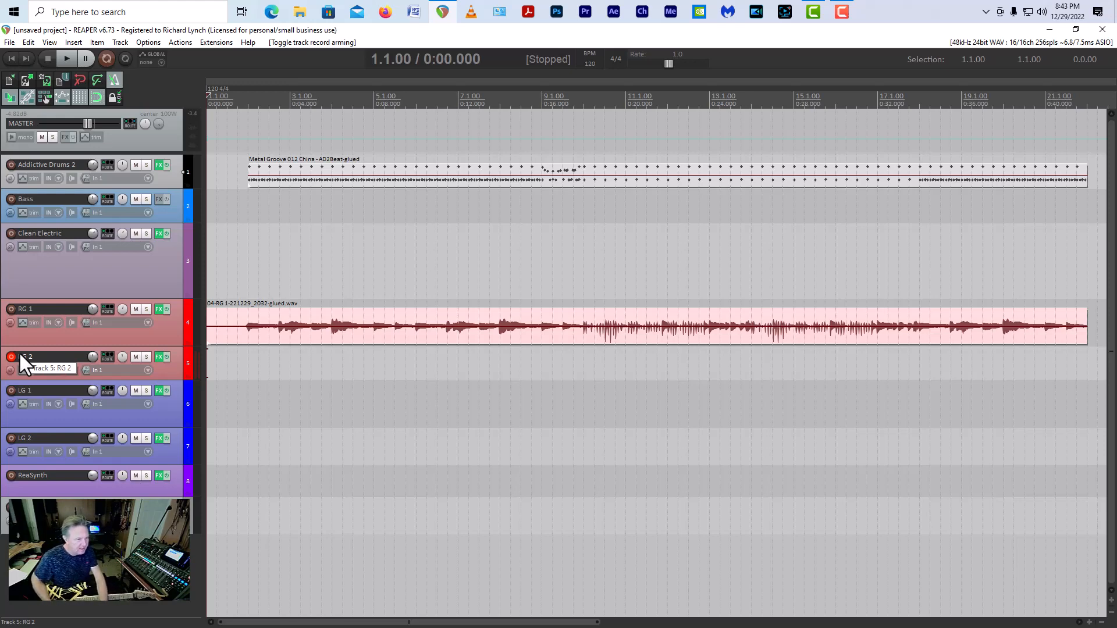
{"action": "key", "text": "ctrl+r"}
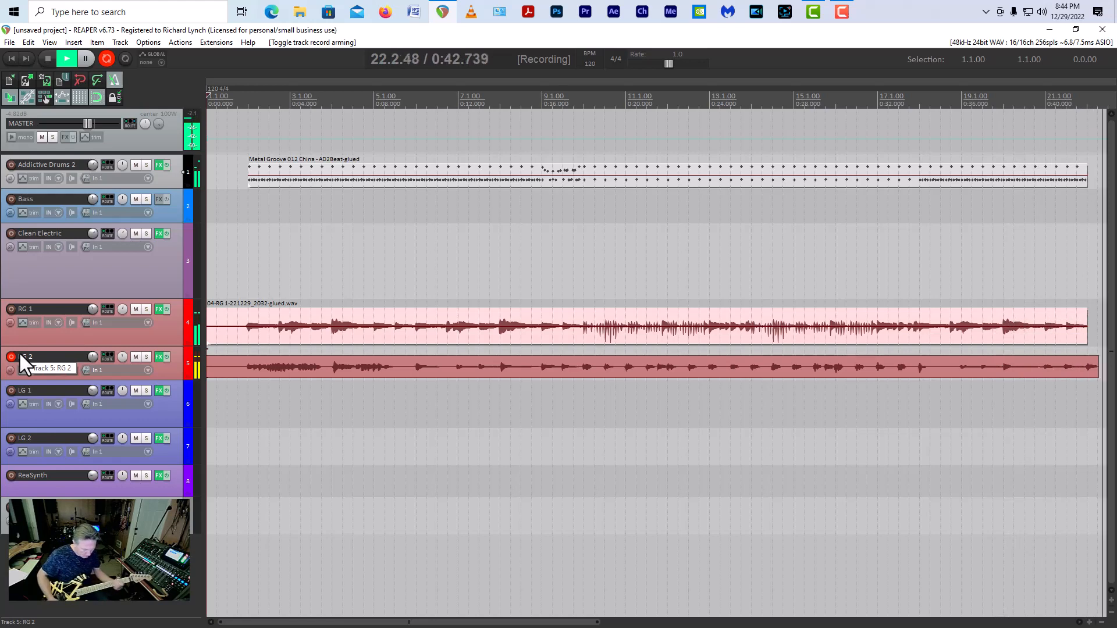
{"action": "key", "text": "space"}
{"action": "key", "text": "space"}
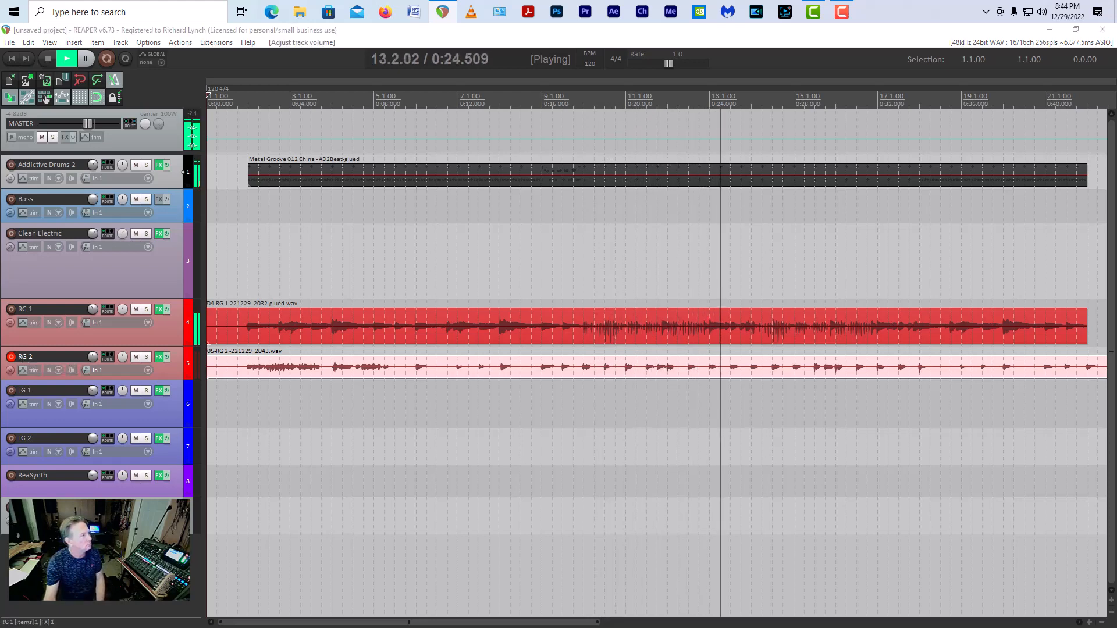
Step: Play both rhythm guitars with the drums from the start, adjusting the RG 1 track volume during playback
{"action": "left_click_drag", "start_coordinate": [93, 309], "coordinate": [93, 311]}
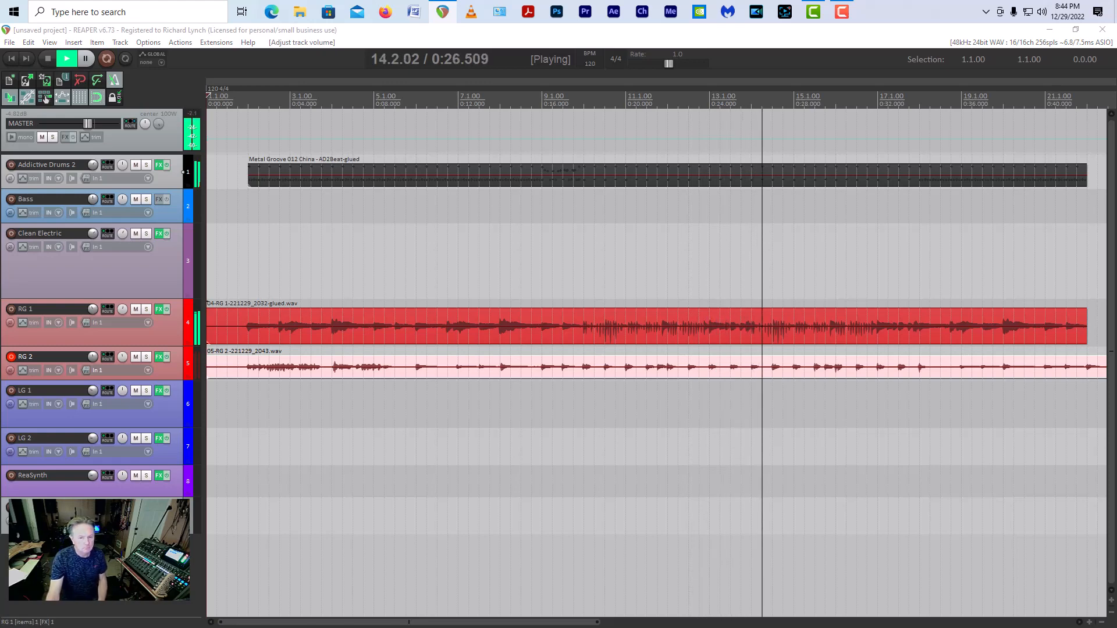
{"action": "key", "text": "space"}
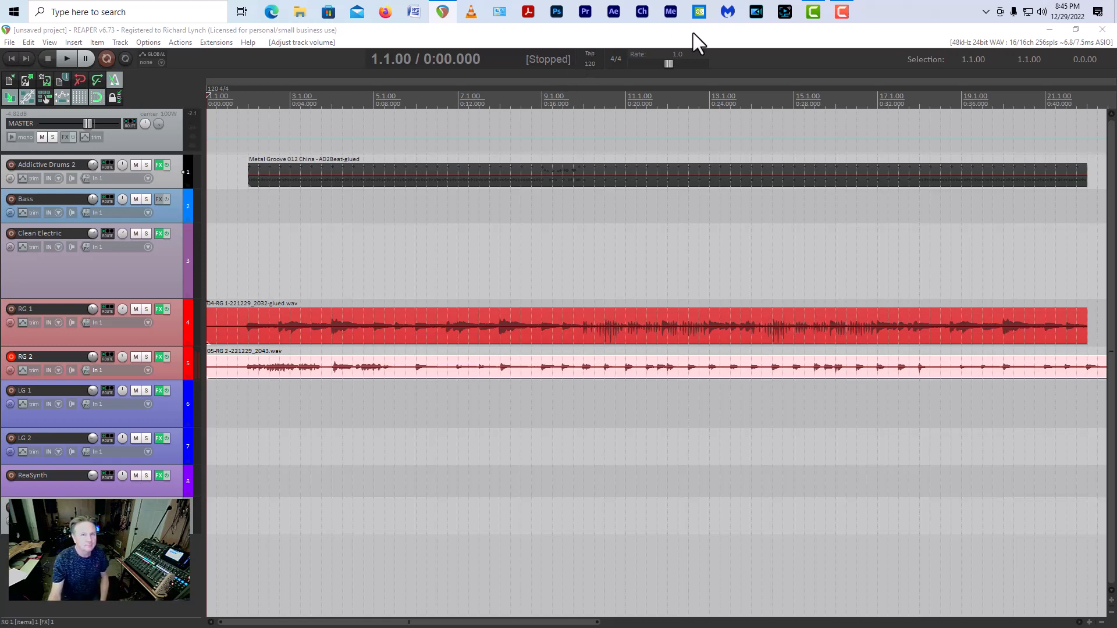
{"action": "left_click", "coordinate": [844, 12]}
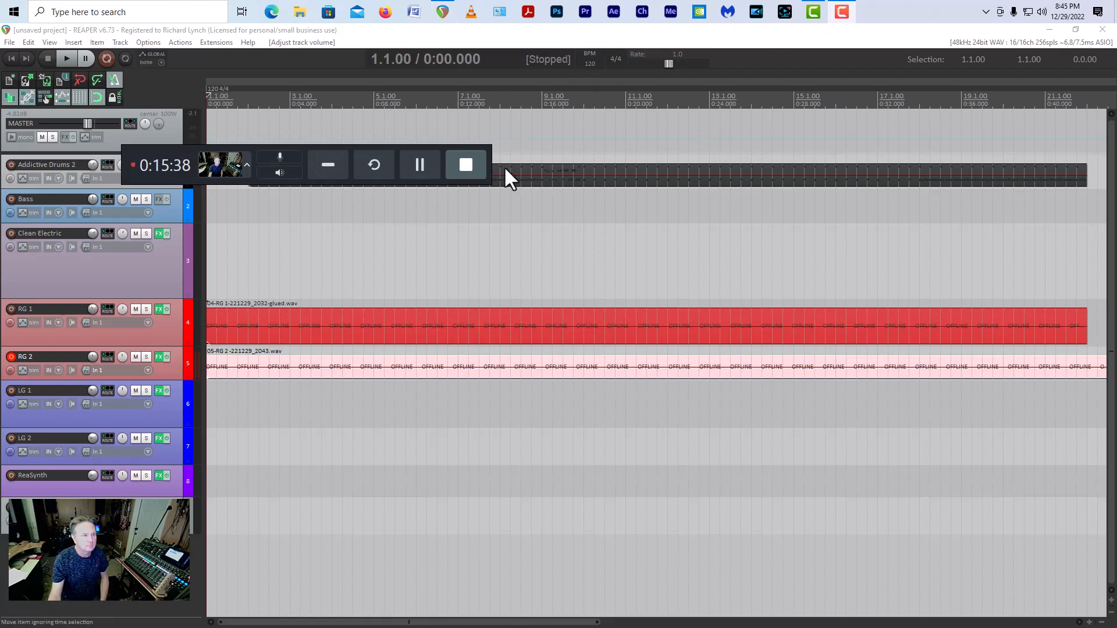